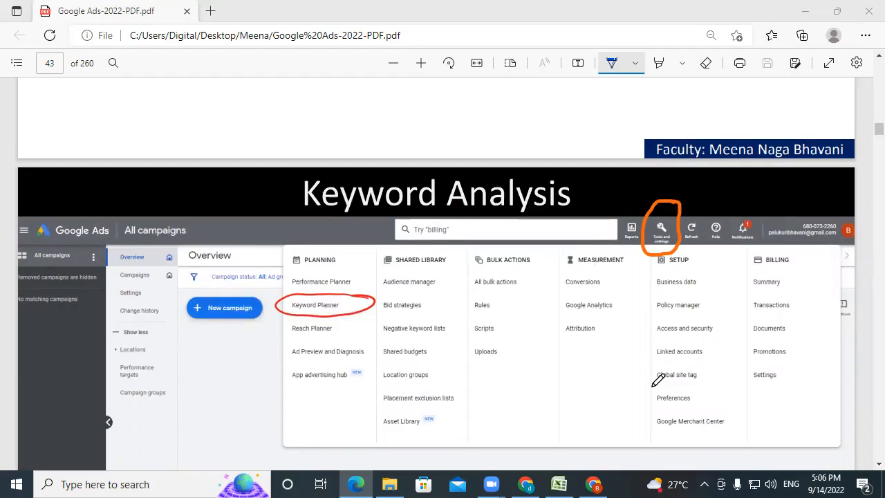
Switch to Chrome, search for "google ads" in a new tab, open the Google Ads site and sign in to the existing account
{"action": "left_click", "coordinate": [599, 482]}
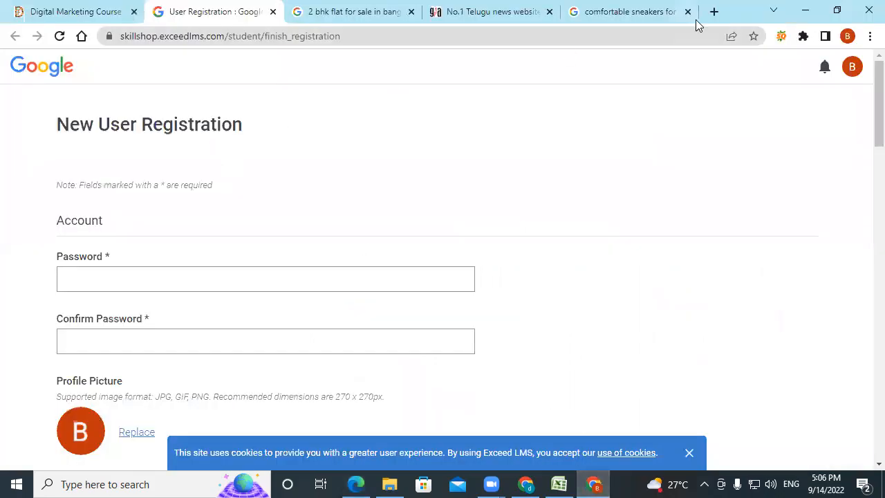
{"action": "key", "text": "ctrl+t"}
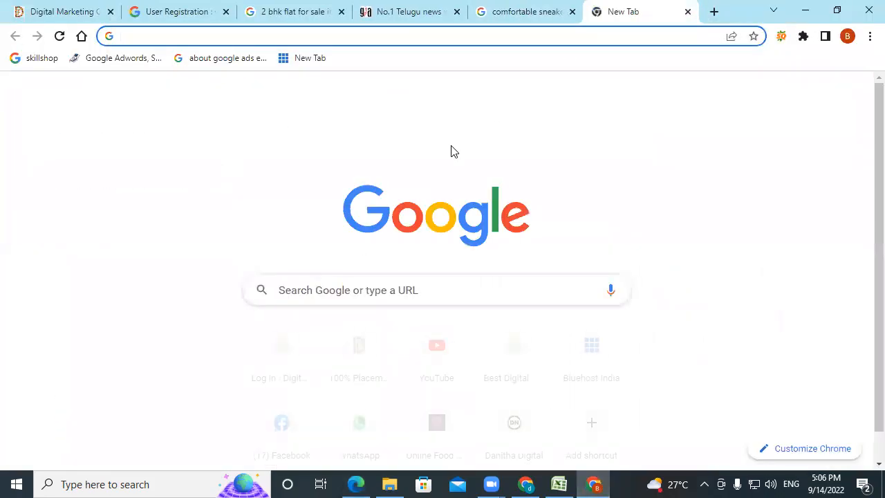
{"action": "type", "text": "go"}
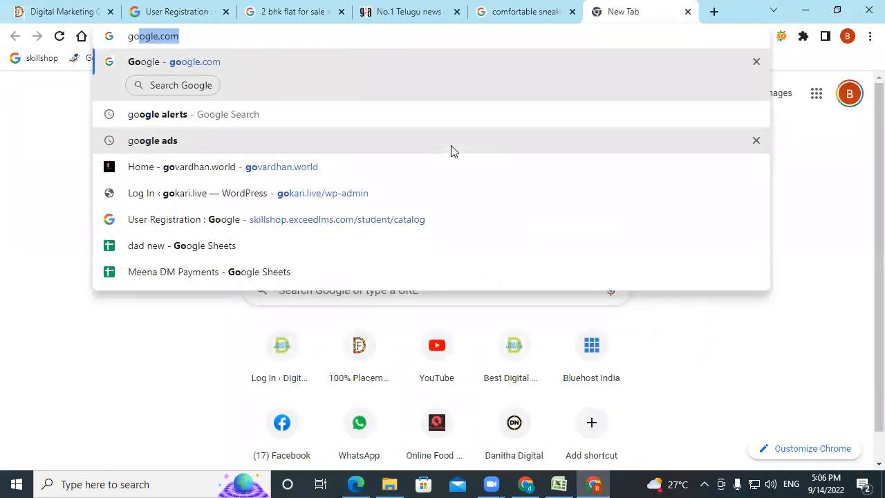
{"action": "left_click", "coordinate": [366, 138]}
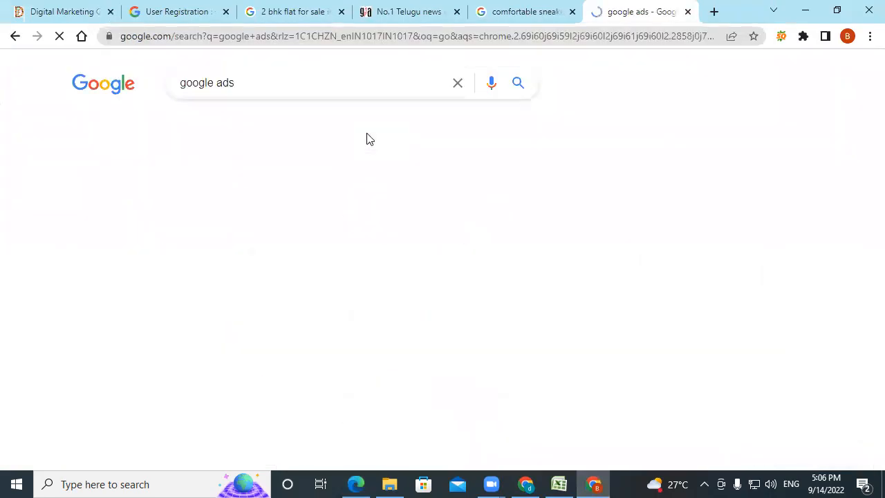
{"action": "left_click", "coordinate": [306, 204]}
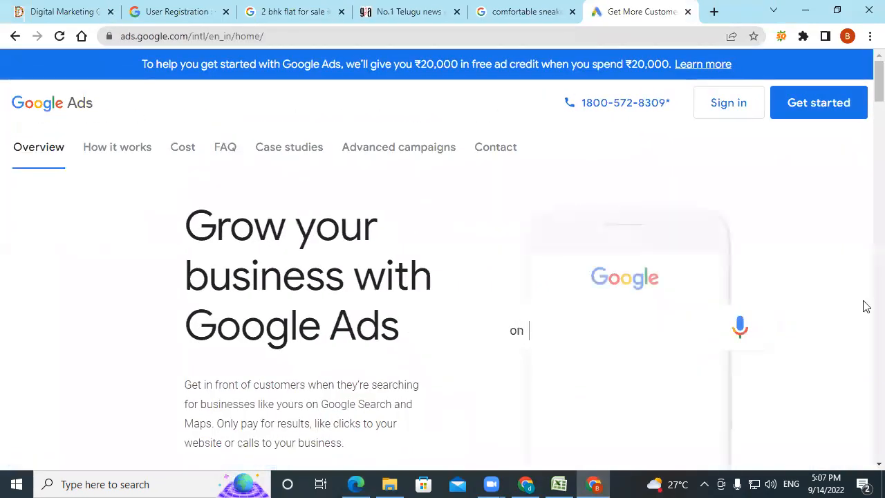
{"action": "left_click", "coordinate": [735, 116]}
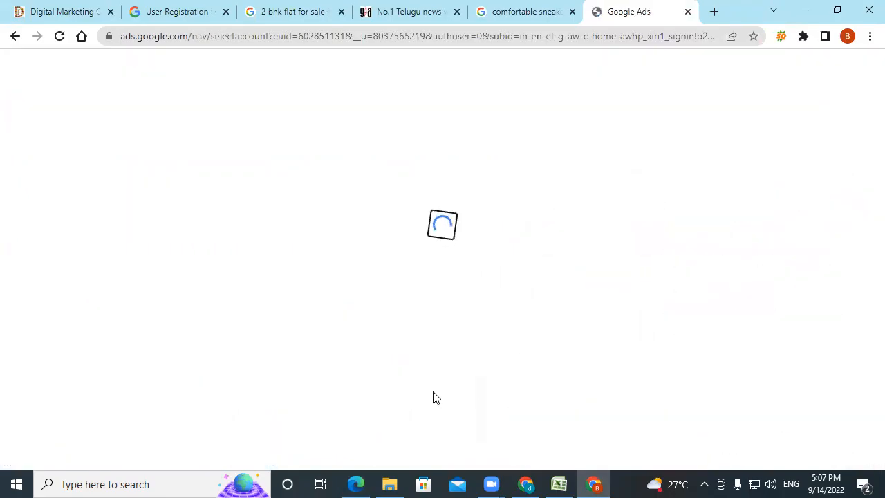
{"action": "left_click", "coordinate": [401, 351]}
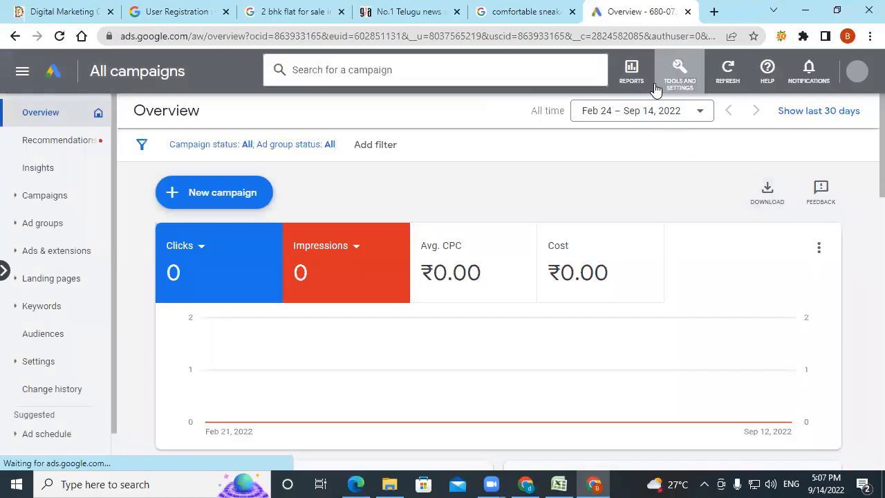
Open the Keyword Planner from the Google Ads planning tools
{"action": "left_click", "coordinate": [667, 81]}
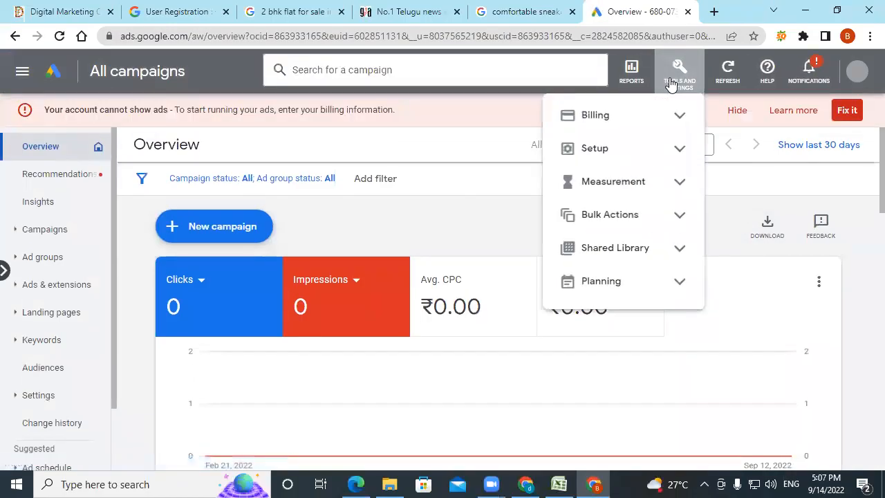
{"action": "left_click", "coordinate": [669, 290]}
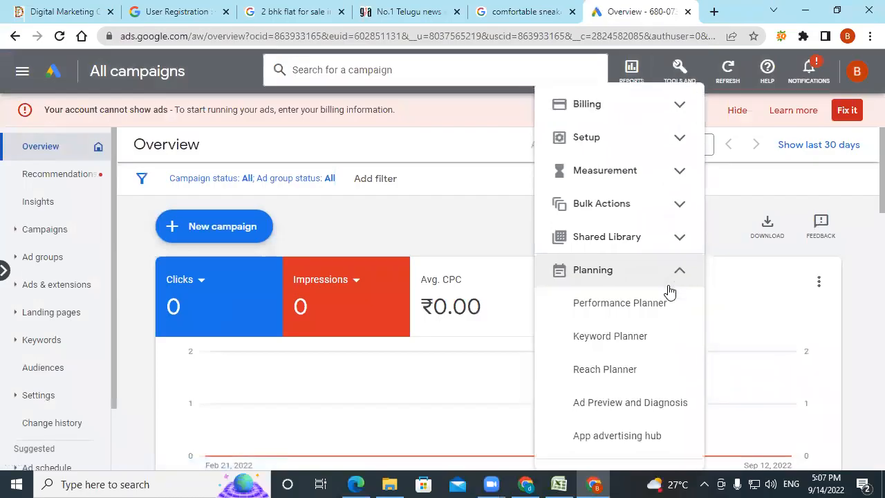
{"action": "left_click", "coordinate": [640, 336]}
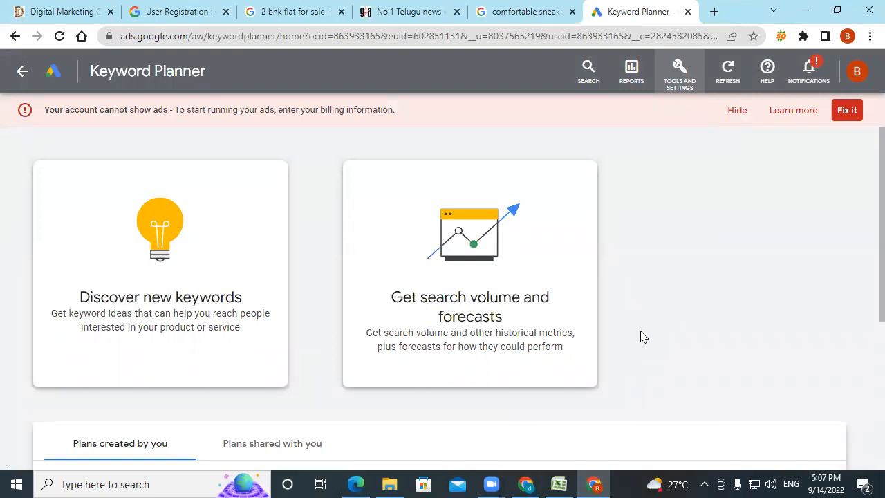
Discover new keywords for "digital marketing course online" with the default English language and India location
{"action": "left_click", "coordinate": [74, 313]}
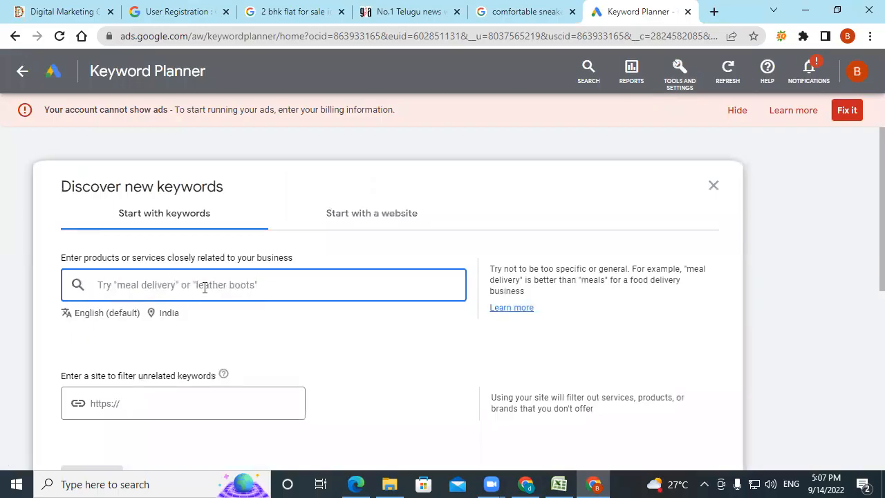
{"action": "type", "text": "digital"}
{"action": "type", "text": " marke"}
{"action": "type", "text": "ting co"}
{"action": "type", "text": "un"}
{"action": "key", "text": "BackSpace"}
{"action": "type", "text": "rse"}
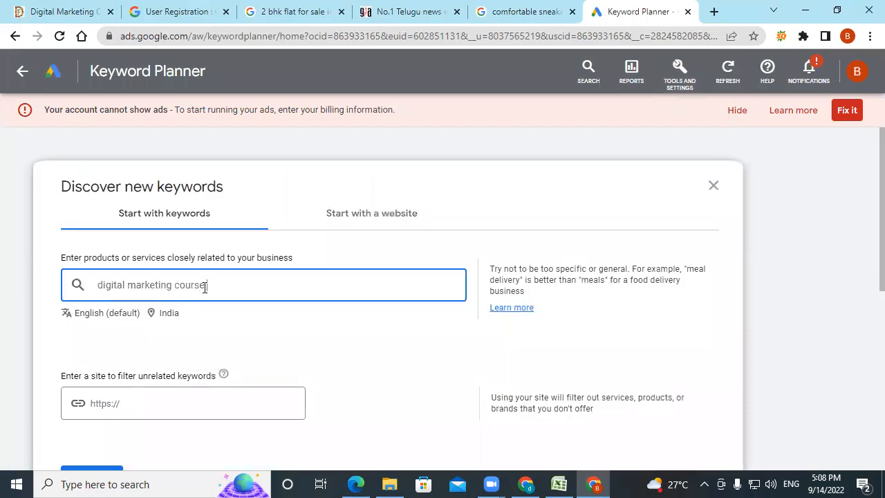
{"action": "type", "text": "online"}
{"action": "scroll", "coordinate": [304, 341], "scroll_direction": "down", "scroll_amount": 4}
{"action": "left_click", "coordinate": [94, 210]}
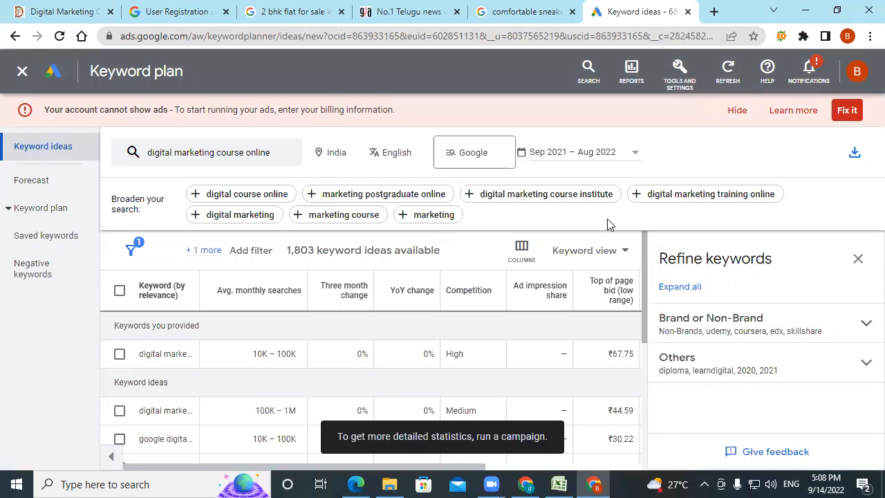
Download the keyword ideas as a .csv file and save it to the Desktop as "Keyword Stats 2022-09-14 at 17_08_25"
{"action": "left_click", "coordinate": [855, 158]}
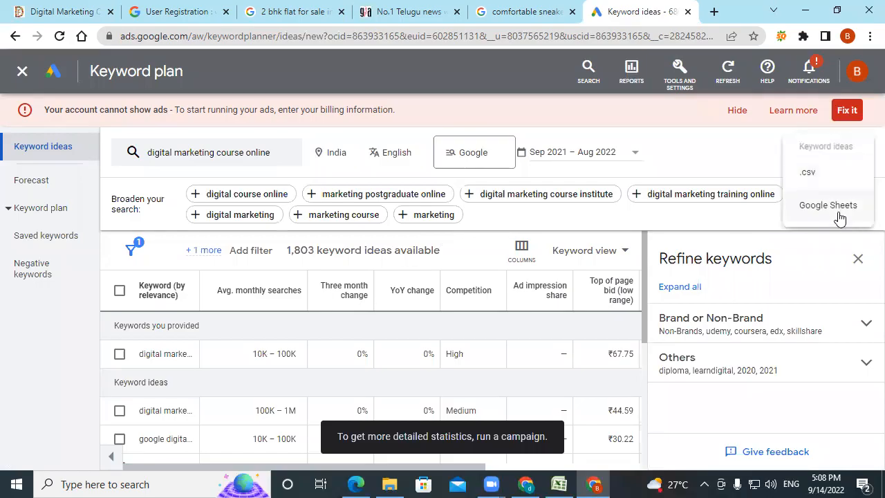
{"action": "left_click", "coordinate": [829, 172]}
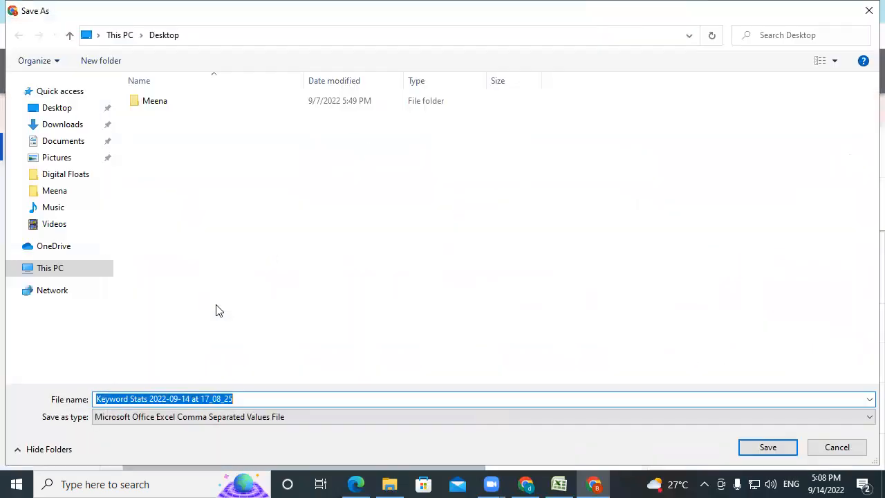
{"action": "left_click", "coordinate": [780, 448]}
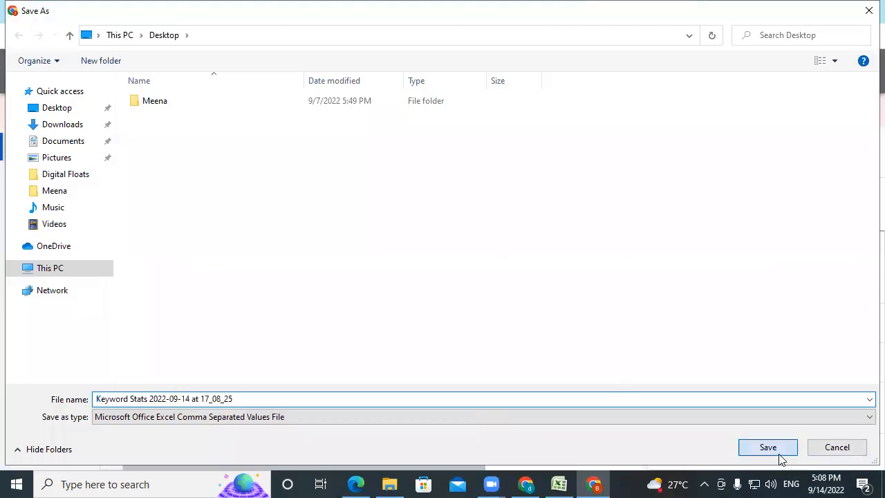
Go to the Windows desktop and open the downloaded Keyword Stats file in Excel
{"action": "left_click", "coordinate": [805, 11]}
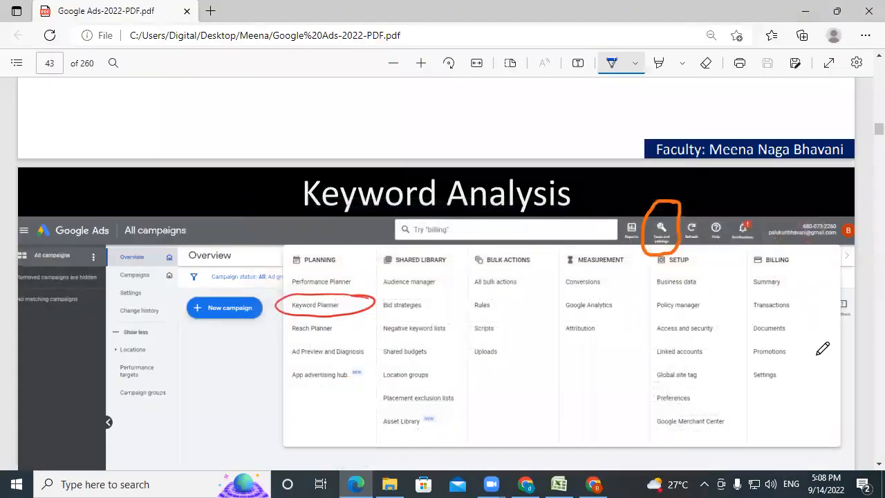
{"action": "key", "text": "super+d"}
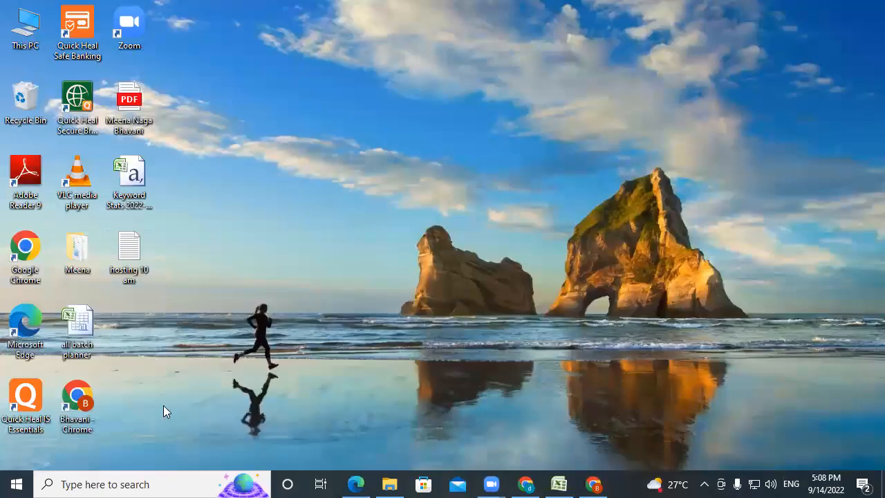
{"action": "right_click", "coordinate": [295, 174]}
{"action": "left_click", "coordinate": [310, 214]}
{"action": "double_click", "coordinate": [129, 174]}
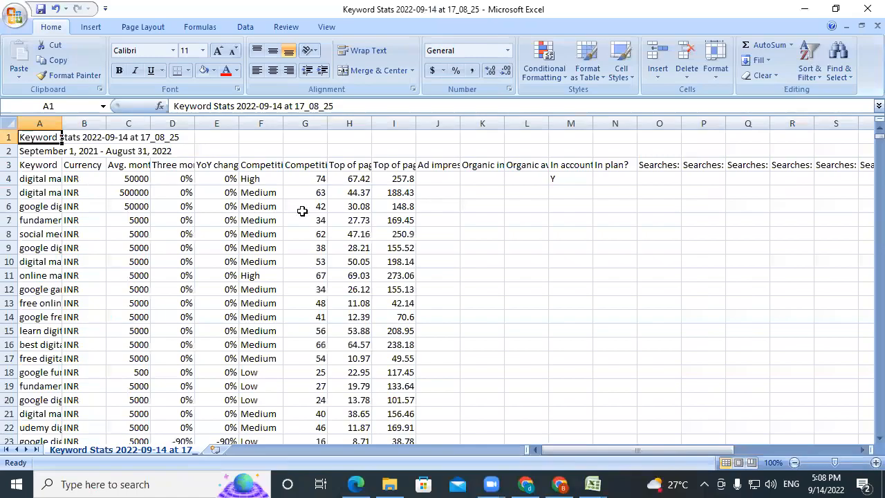
Delete rows 1 and 2 with the report title and date range above the column headings
{"action": "left_click_drag", "start_coordinate": [11, 139], "coordinate": [12, 151]}
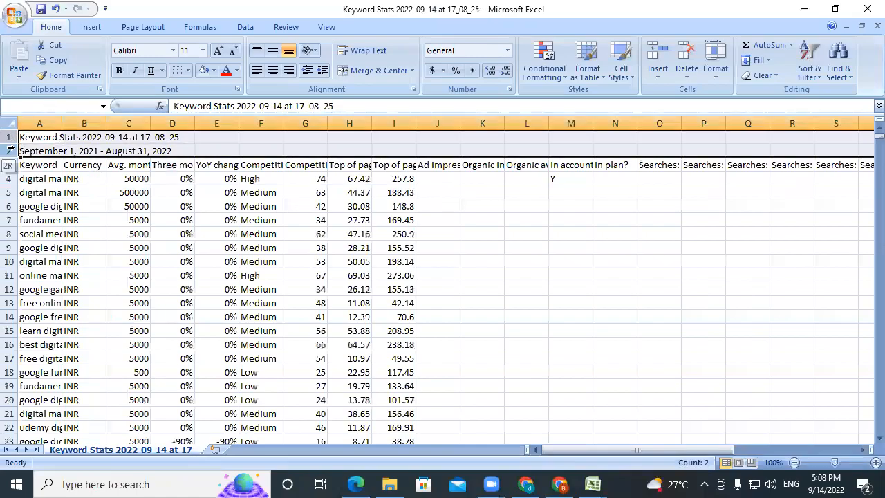
{"action": "right_click", "coordinate": [16, 150]}
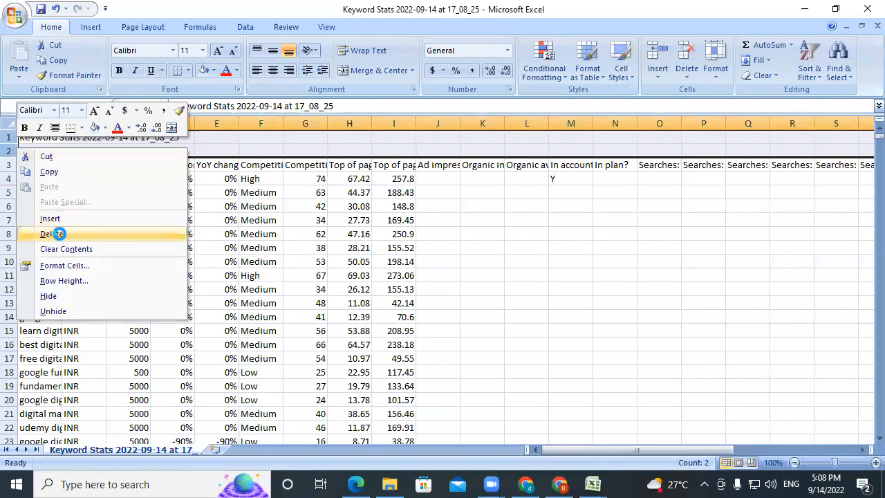
{"action": "left_click", "coordinate": [53, 233]}
{"action": "left_click", "coordinate": [633, 237]}
Delete columns J through AF, from "Ad impression share" to the last column of data
{"action": "left_click_drag", "start_coordinate": [451, 123], "coordinate": [827, 148]}
{"action": "right_click", "coordinate": [830, 155]}
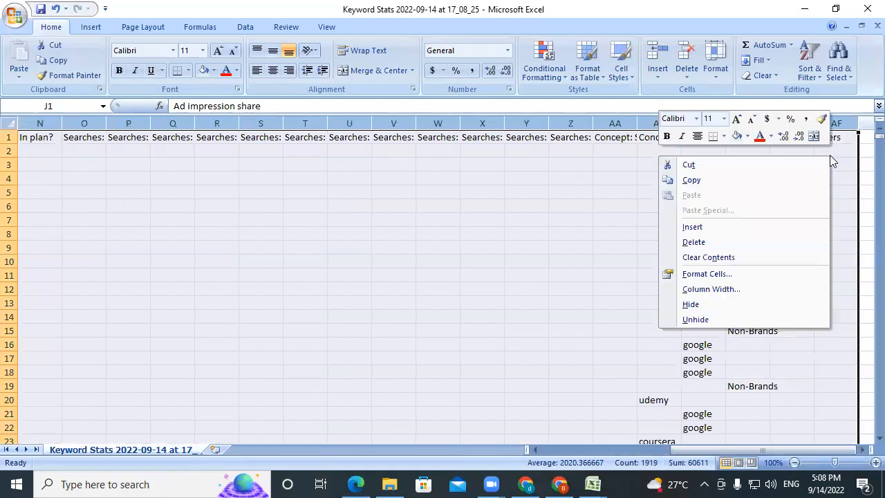
{"action": "left_click", "coordinate": [723, 241]}
{"action": "left_click", "coordinate": [638, 217]}
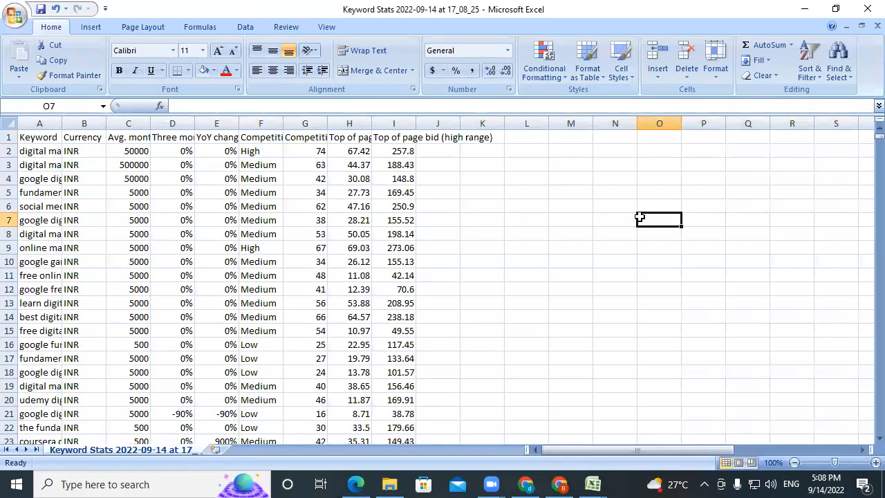
Delete the Currency column and check the "Three month change" and "YoY change" headings
{"action": "left_click", "coordinate": [81, 122]}
{"action": "right_click", "coordinate": [81, 123]}
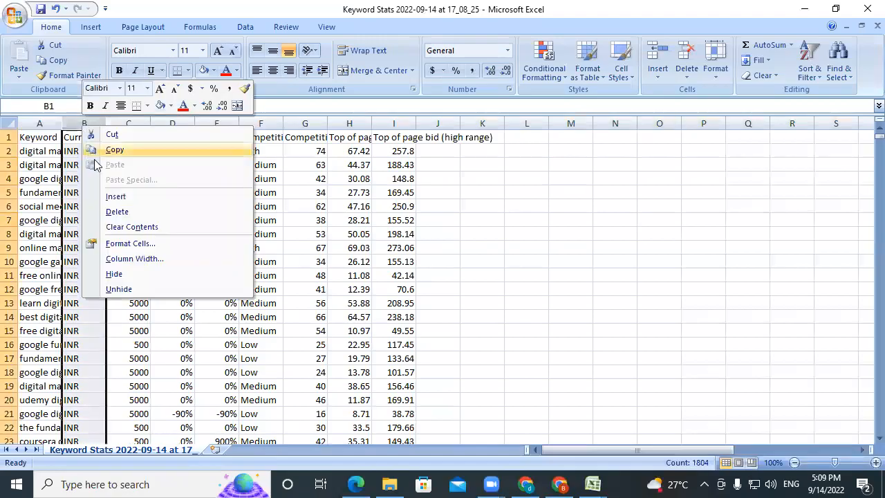
{"action": "left_click", "coordinate": [111, 211]}
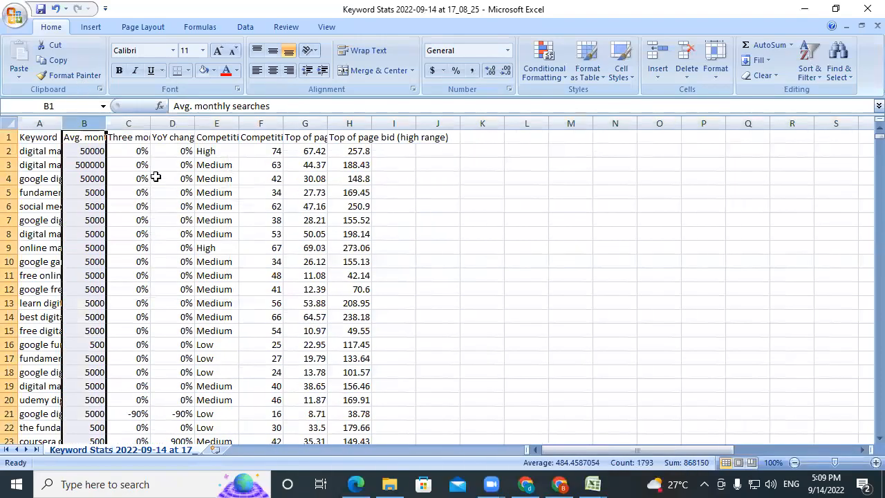
{"action": "left_click", "coordinate": [137, 135]}
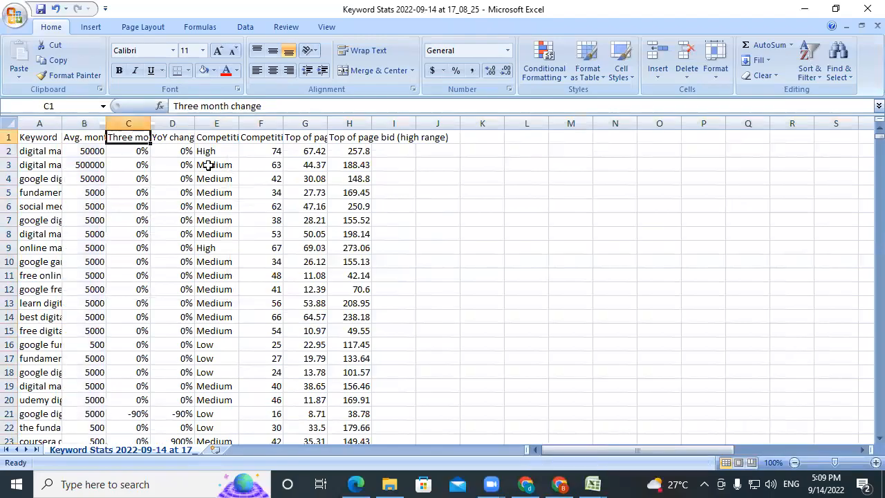
{"action": "left_click", "coordinate": [176, 138]}
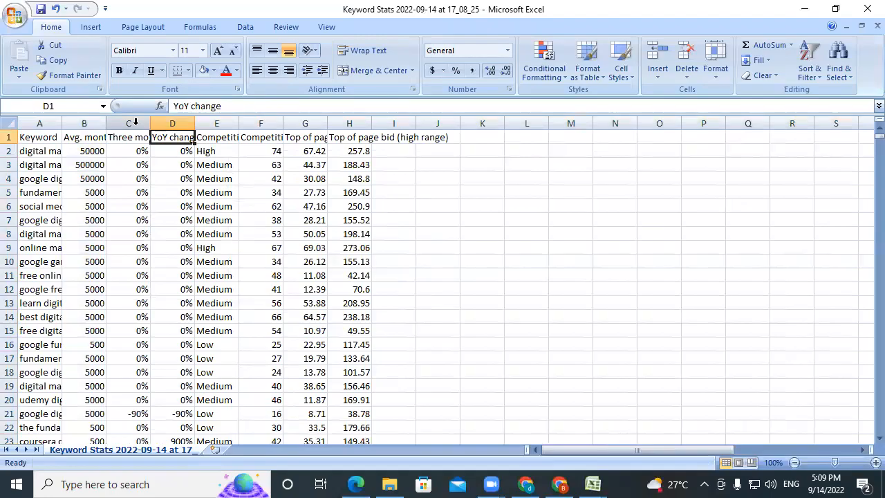
Widen the Keyword column so that the keyword phrases can be read
{"action": "left_click", "coordinate": [49, 123]}
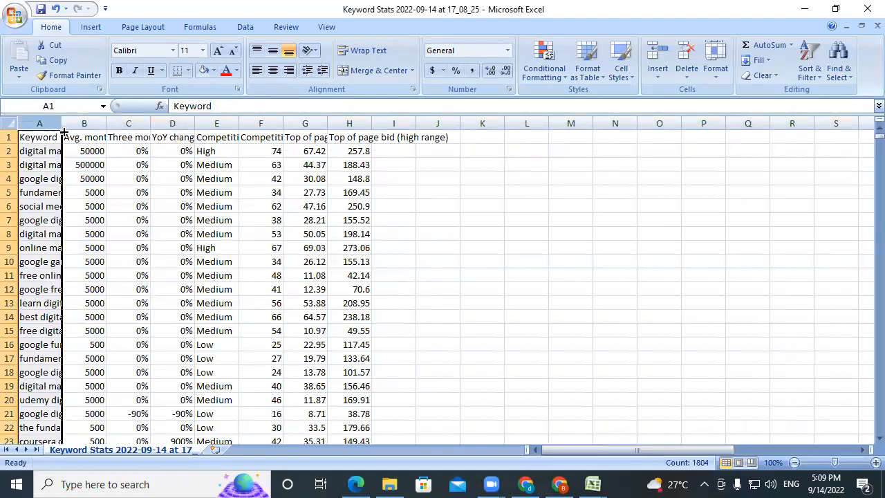
{"action": "left_click_drag", "start_coordinate": [62, 124], "coordinate": [251, 129]}
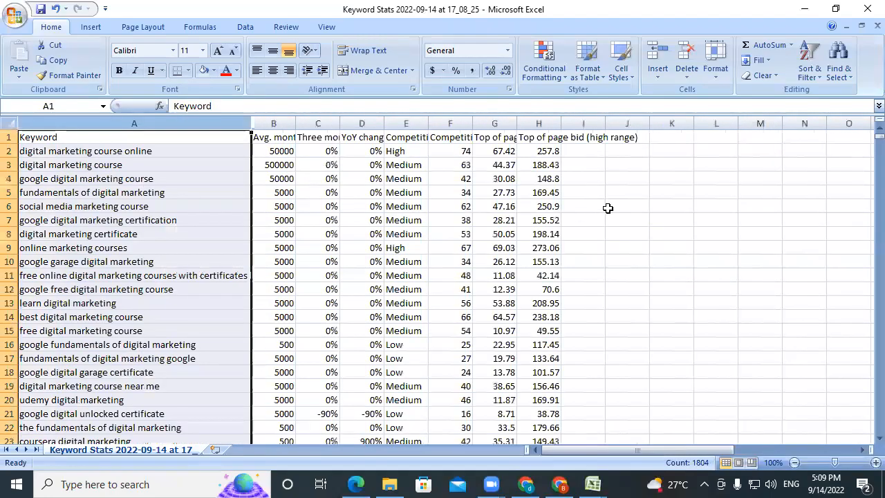
{"action": "left_click", "coordinate": [640, 206]}
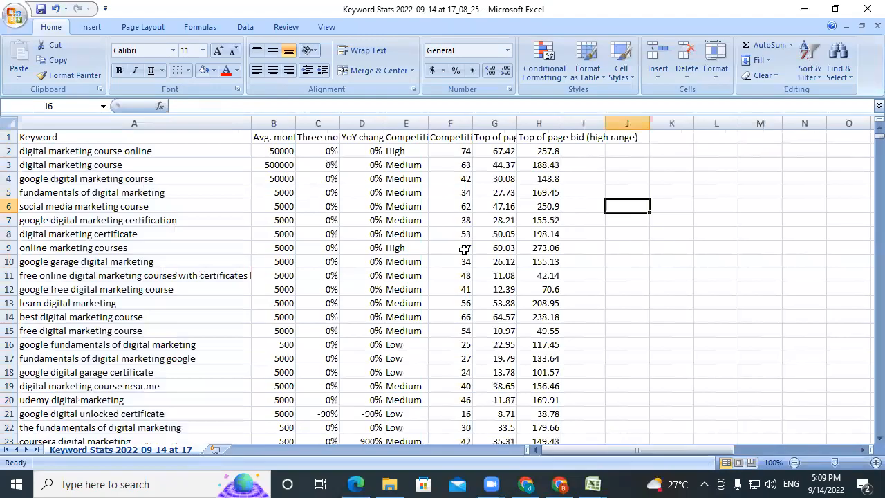
Examine the first keyword's three-month and YoY change values, and the three-month change for "google digital unlocked certificate"
{"action": "left_click", "coordinate": [165, 151]}
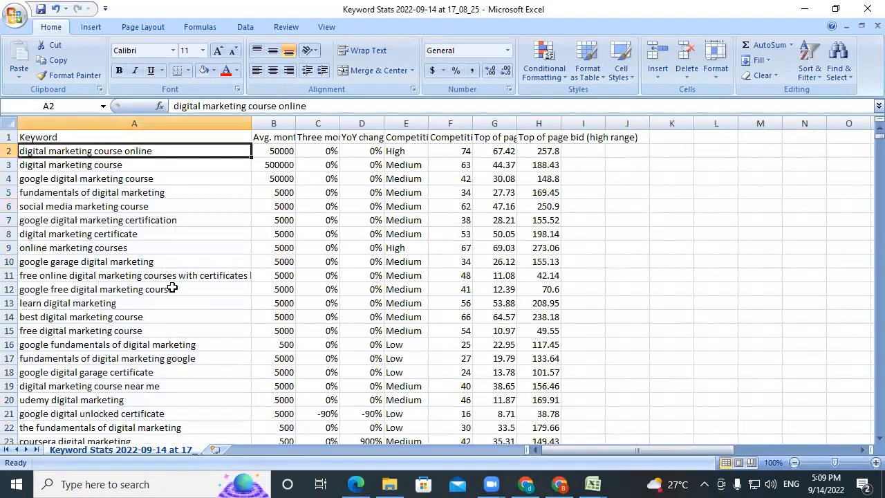
{"action": "left_click", "coordinate": [332, 149]}
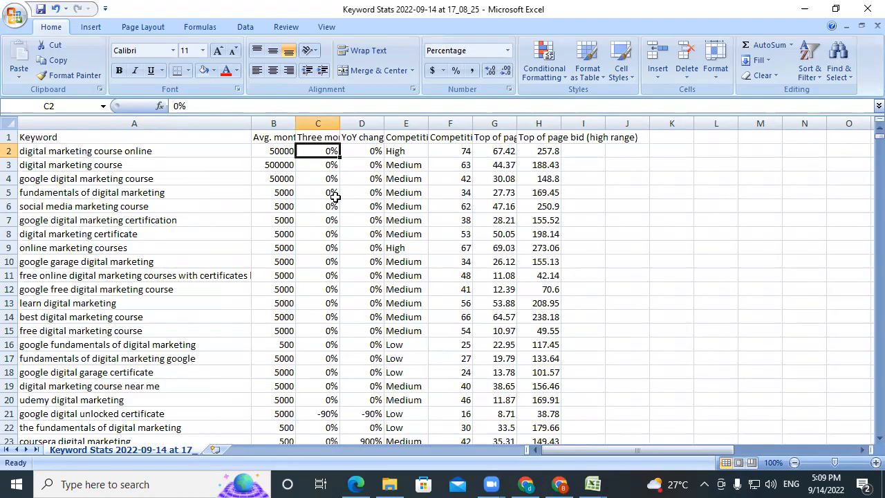
{"action": "left_click", "coordinate": [357, 153]}
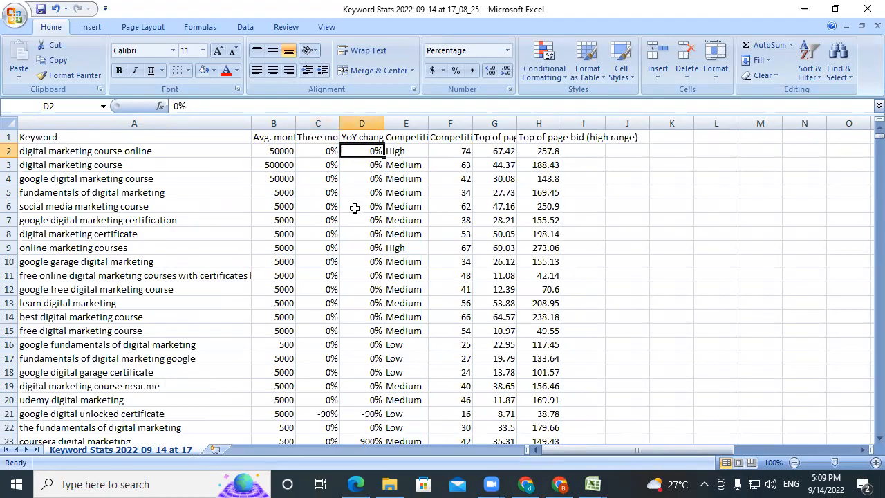
{"action": "scroll", "coordinate": [326, 338], "scroll_direction": "down", "scroll_amount": 1}
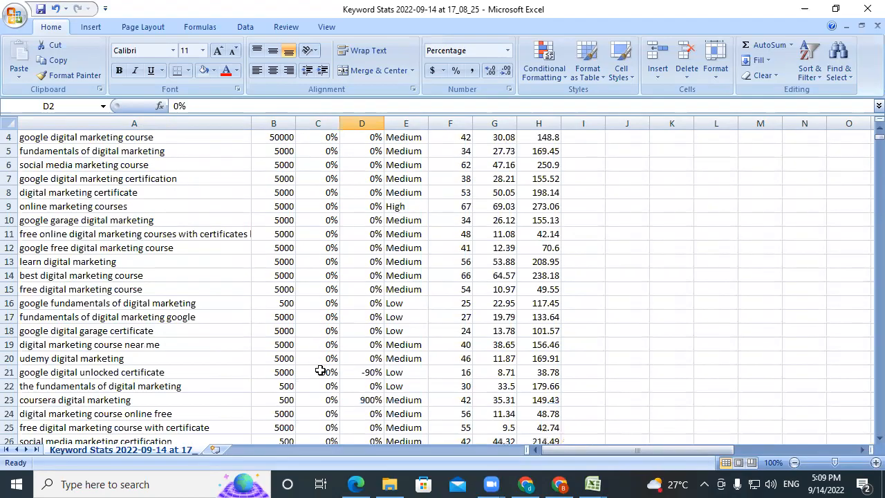
{"action": "left_click", "coordinate": [320, 371]}
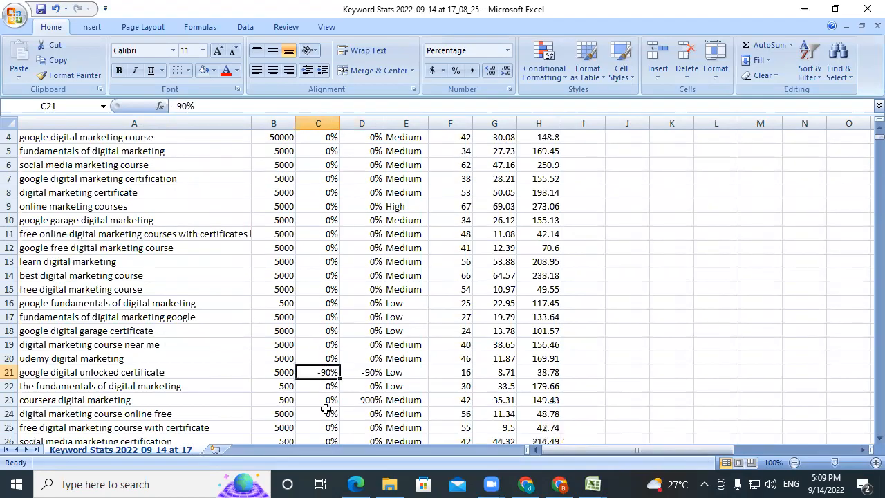
Examine the YoY change values for "google digital unlocked certificate", "coursera digital marketing" and "digital marketing classes"
{"action": "left_click", "coordinate": [102, 373]}
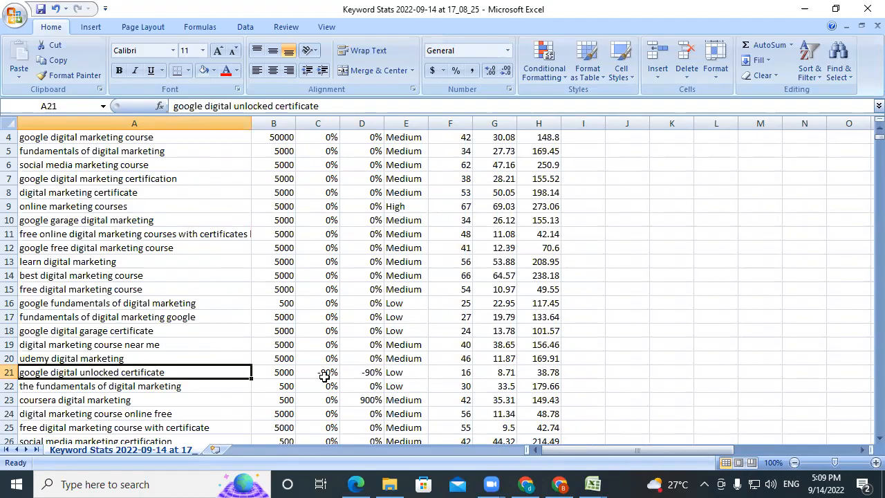
{"action": "left_click", "coordinate": [349, 372]}
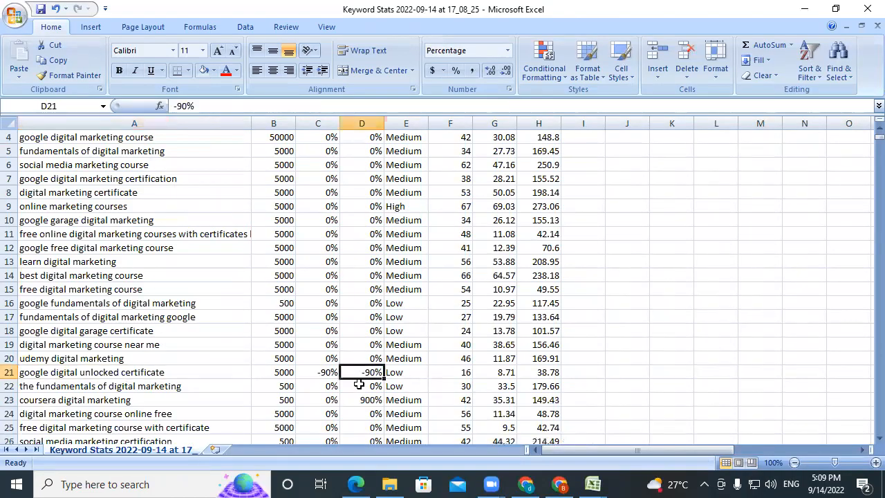
{"action": "scroll", "coordinate": [359, 384], "scroll_direction": "down", "scroll_amount": 1}
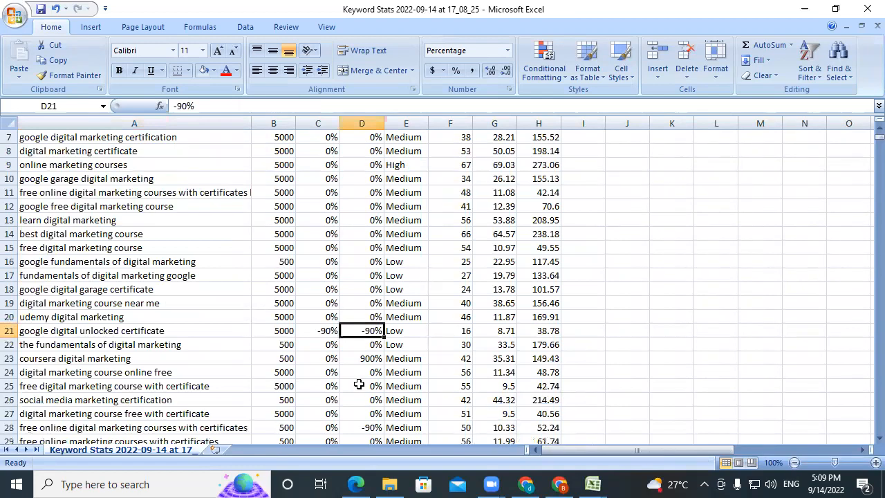
{"action": "left_click", "coordinate": [361, 357]}
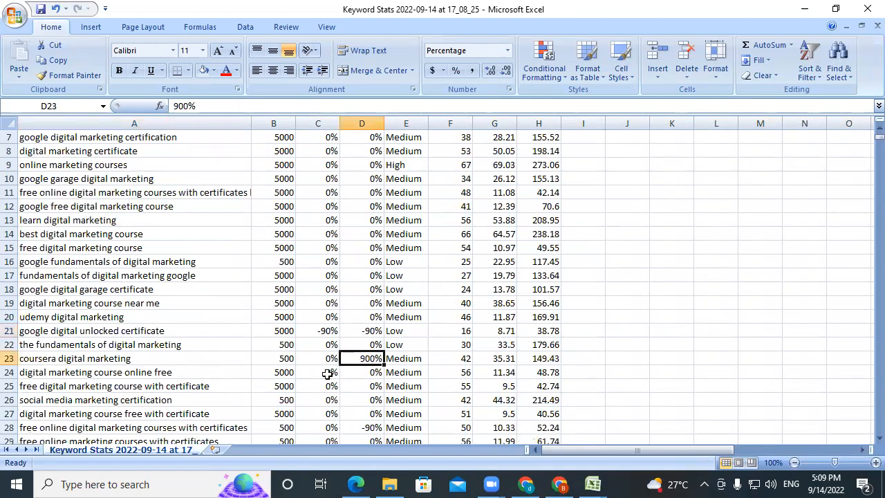
{"action": "left_click", "coordinate": [163, 360]}
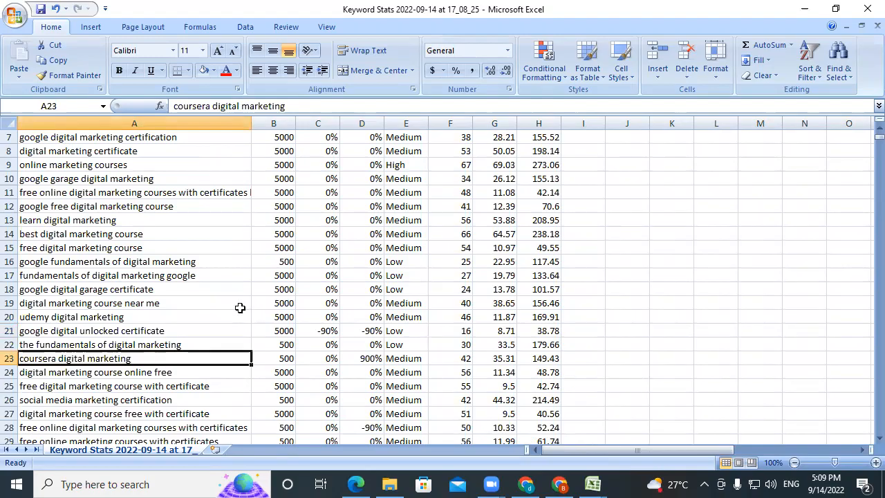
{"action": "scroll", "coordinate": [239, 309], "scroll_direction": "down", "scroll_amount": 1}
{"action": "scroll", "coordinate": [240, 311], "scroll_direction": "down", "scroll_amount": 1}
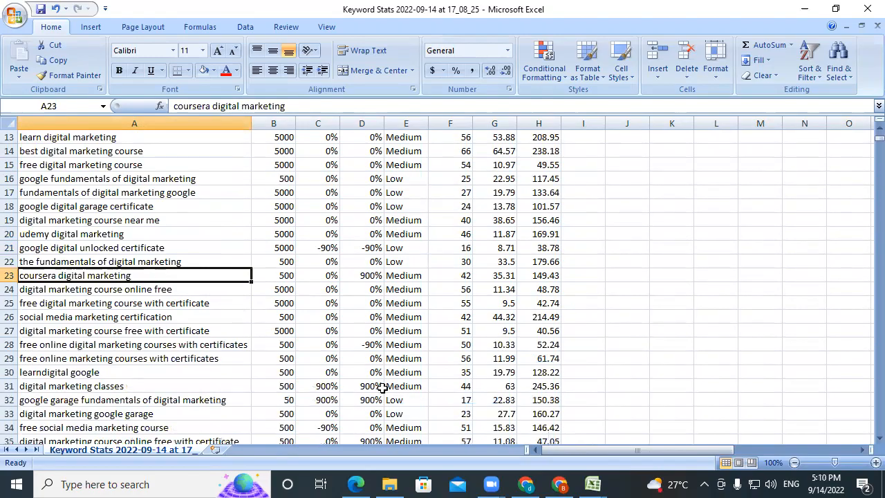
{"action": "left_click", "coordinate": [140, 387]}
{"action": "left_click", "coordinate": [347, 387]}
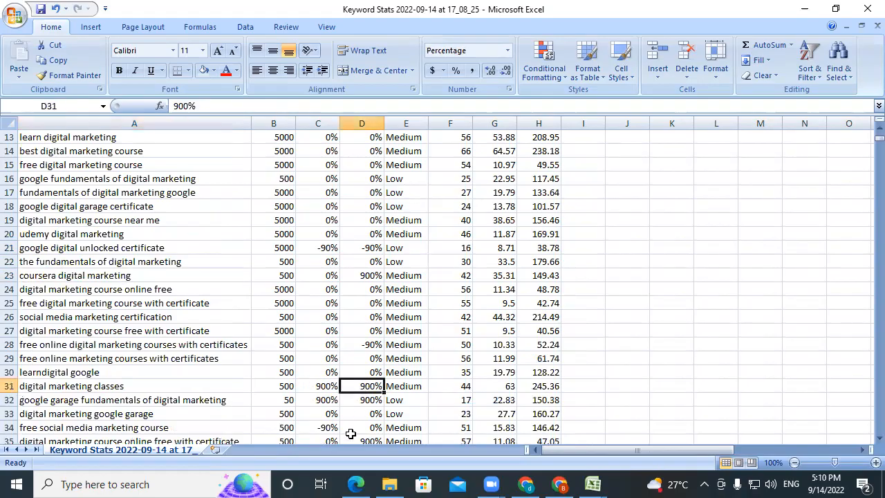
Delete the "Three month change" and "YoY change" columns from the keyword sheet
{"action": "scroll", "coordinate": [346, 323], "scroll_direction": "up", "scroll_amount": 4}
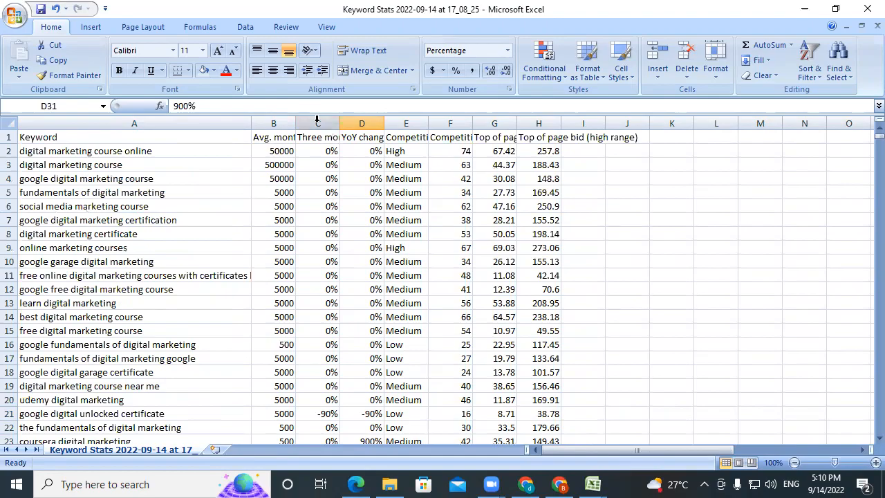
{"action": "left_click_drag", "start_coordinate": [317, 118], "coordinate": [350, 119]}
{"action": "right_click", "coordinate": [352, 122]}
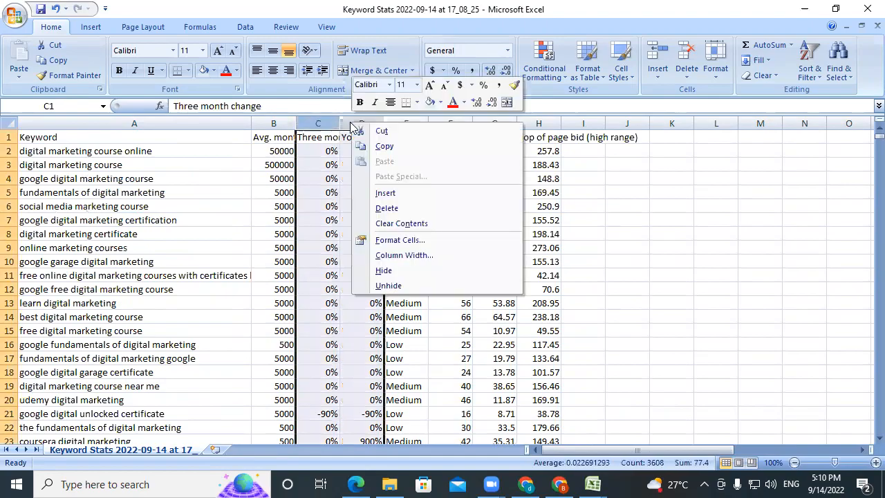
{"action": "left_click", "coordinate": [386, 207]}
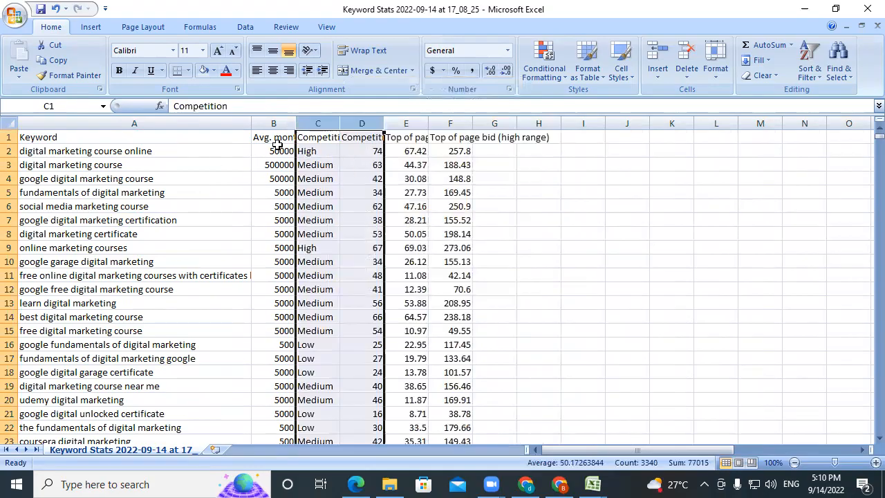
Delete the "Competition (indexed value)" column and widen both "Top of page bid" columns to fit their full headings
{"action": "left_click", "coordinate": [139, 141]}
{"action": "left_click", "coordinate": [261, 138]}
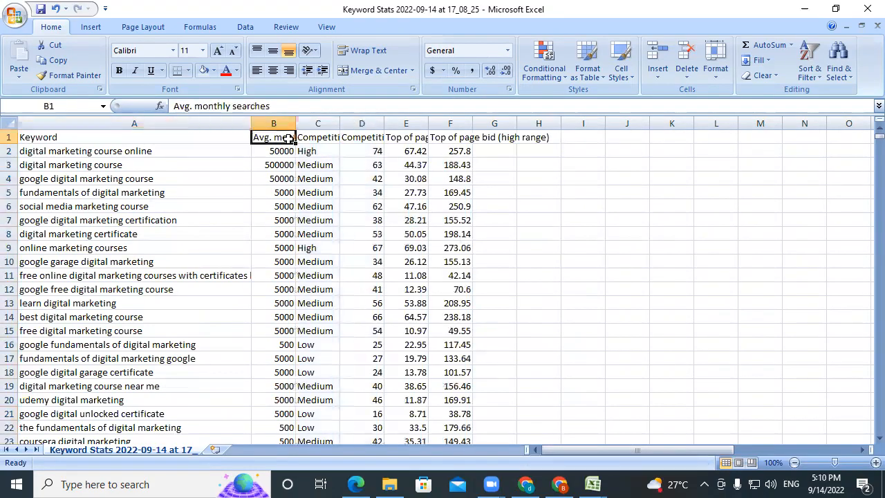
{"action": "left_click", "coordinate": [315, 138]}
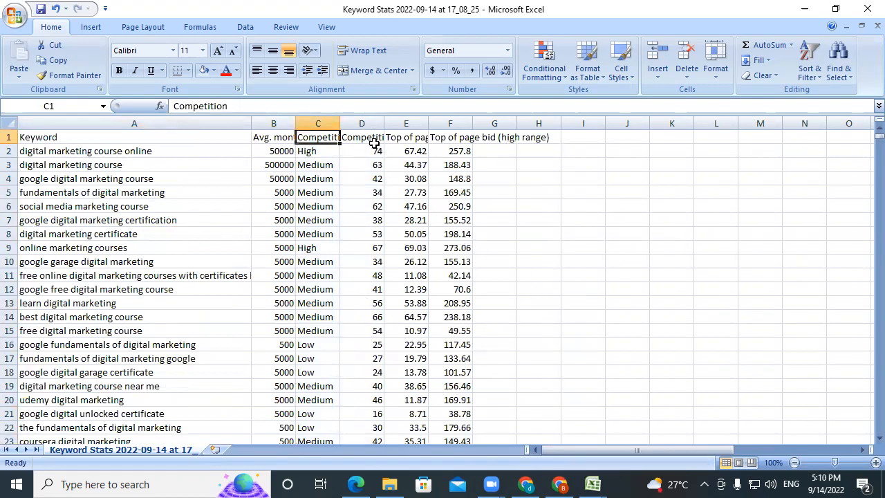
{"action": "left_click", "coordinate": [365, 119]}
{"action": "right_click", "coordinate": [364, 121]}
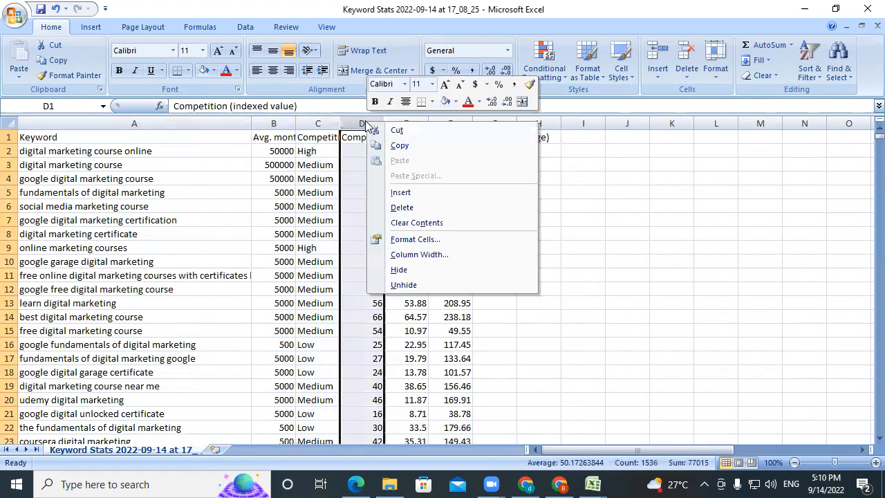
{"action": "left_click", "coordinate": [399, 208]}
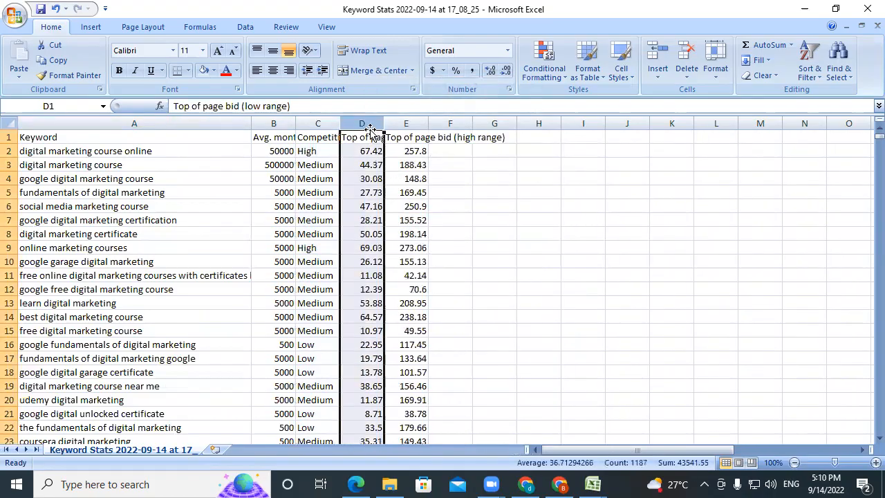
{"action": "left_click_drag", "start_coordinate": [384, 123], "coordinate": [651, 124]}
{"action": "left_click", "coordinate": [744, 205]}
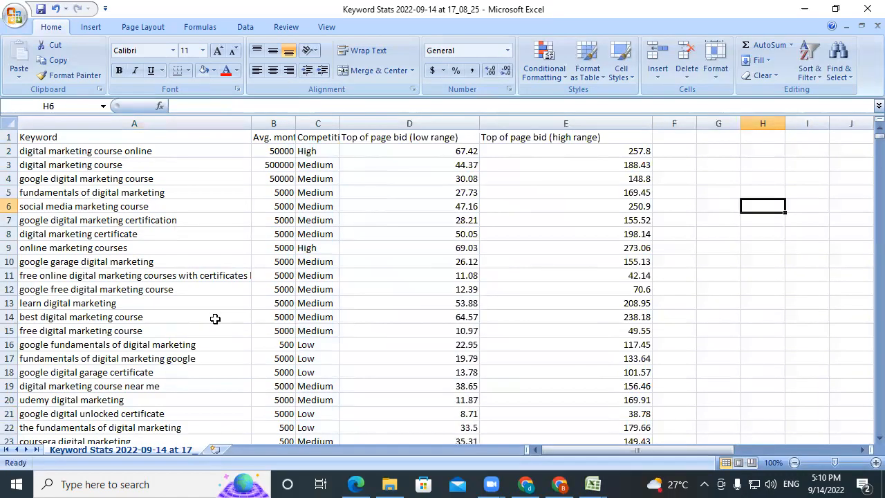
Sort the whole sheet, treating the first row as headers, by "Avg. monthly searches" values from Largest to Smallest
{"action": "left_click", "coordinate": [14, 128]}
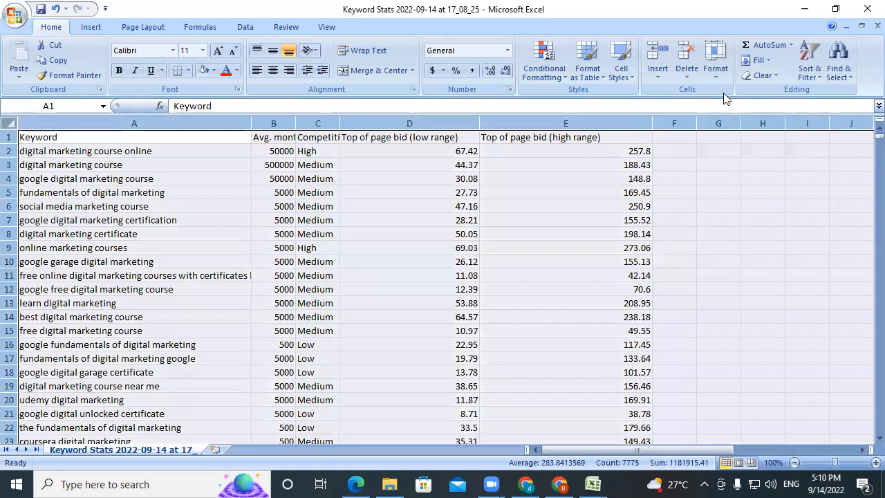
{"action": "left_click", "coordinate": [802, 75]}
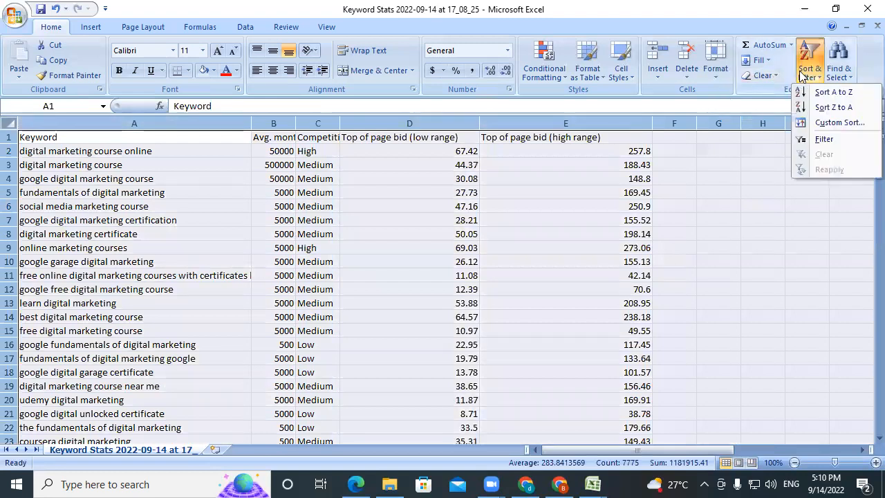
{"action": "left_click", "coordinate": [833, 122]}
{"action": "left_click", "coordinate": [587, 175]}
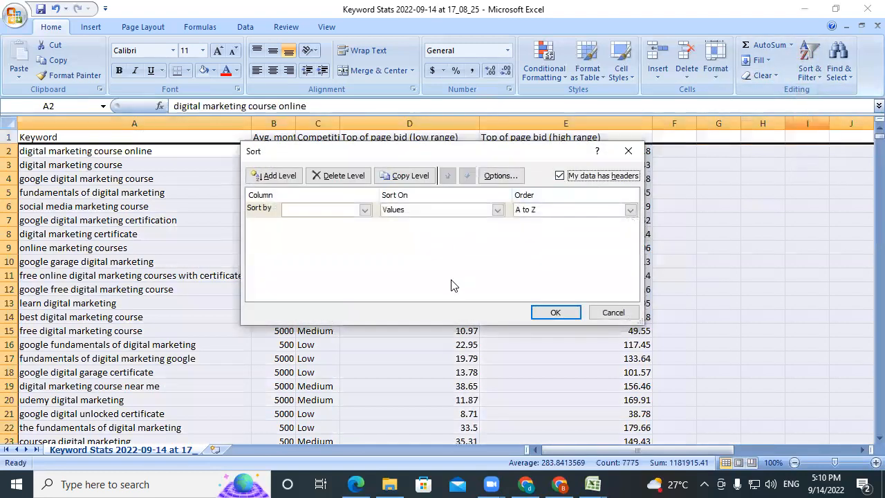
{"action": "left_click", "coordinate": [334, 210]}
{"action": "left_click", "coordinate": [329, 234]}
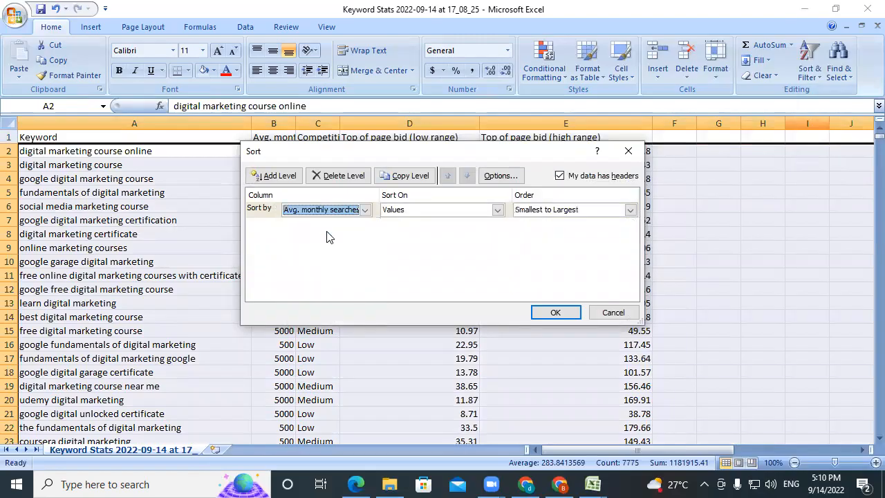
{"action": "left_click", "coordinate": [588, 212]}
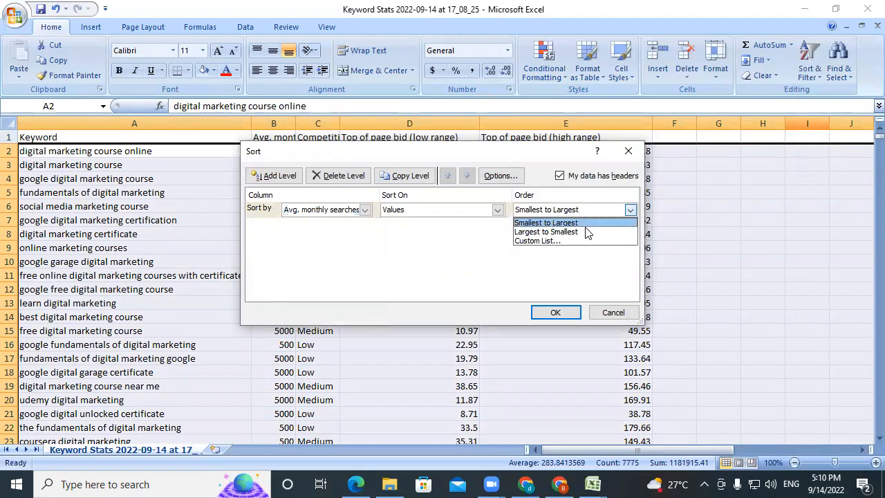
{"action": "left_click", "coordinate": [586, 233]}
{"action": "left_click", "coordinate": [555, 312]}
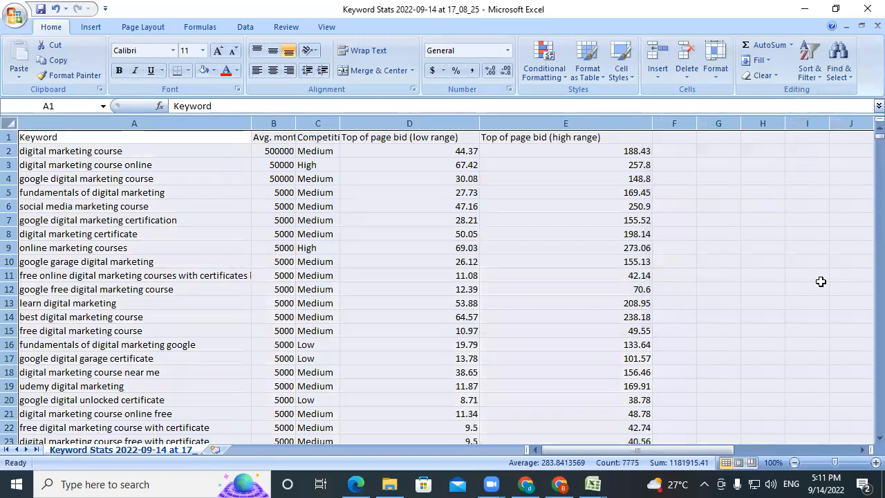
{"action": "left_click", "coordinate": [820, 281]}
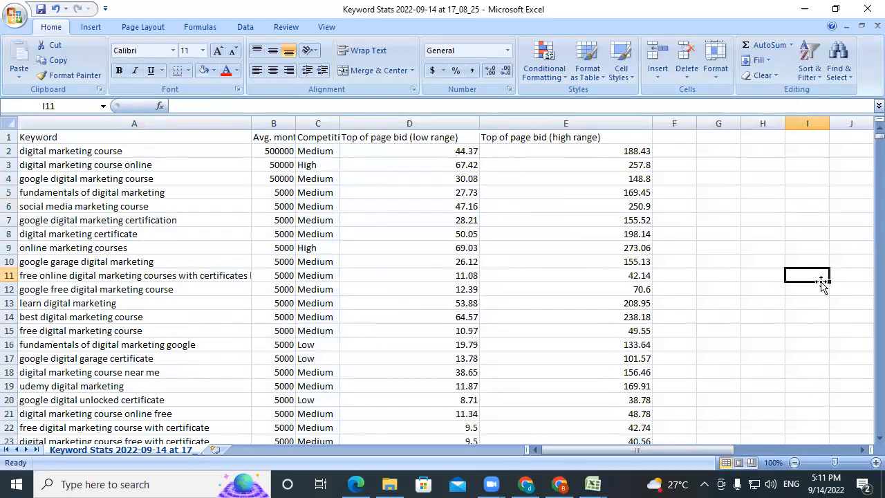
Look over the top keywords and delete rows 11 and 12, which hold keywords about free courses
{"action": "left_click", "coordinate": [103, 150]}
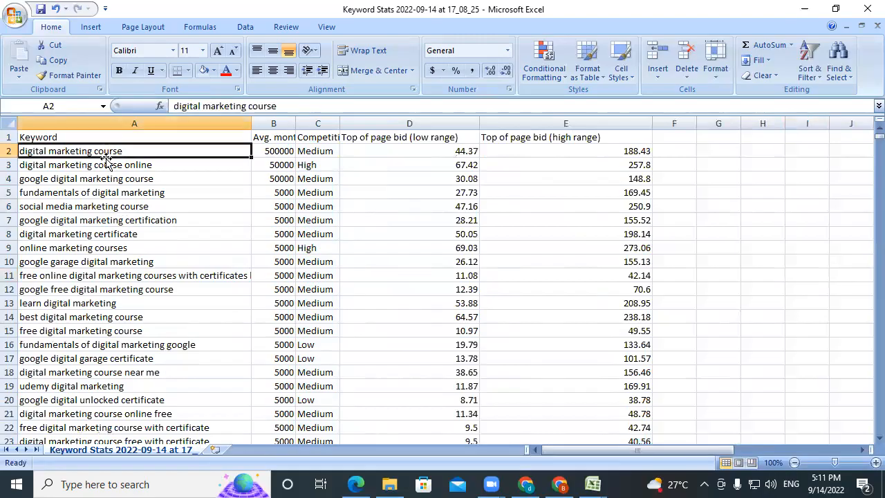
{"action": "left_click", "coordinate": [103, 166]}
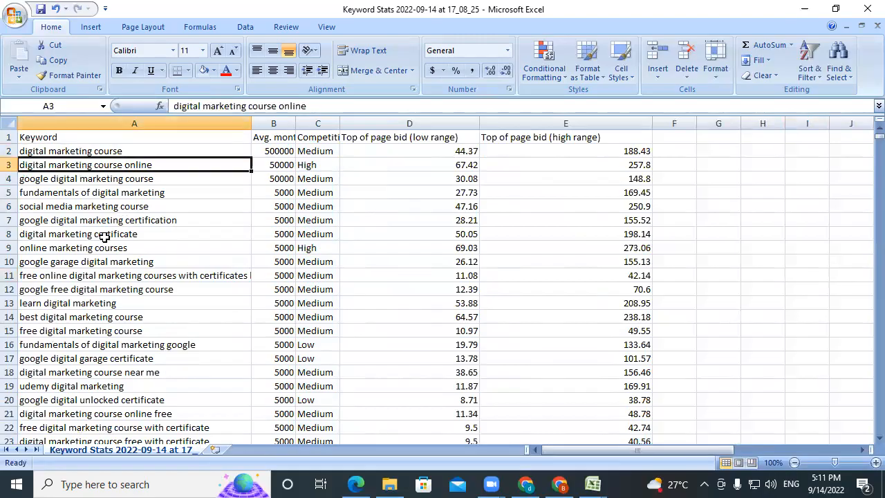
{"action": "left_click", "coordinate": [109, 194]}
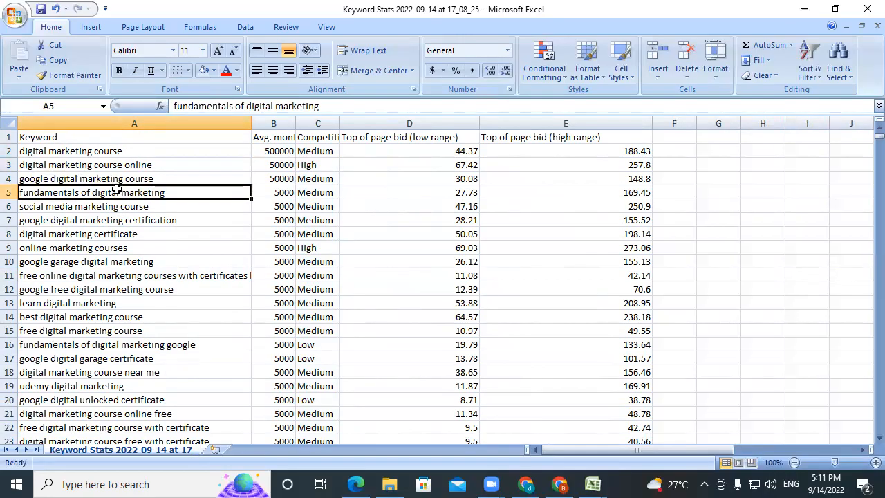
{"action": "left_click", "coordinate": [91, 276]}
{"action": "left_click", "coordinate": [10, 275]}
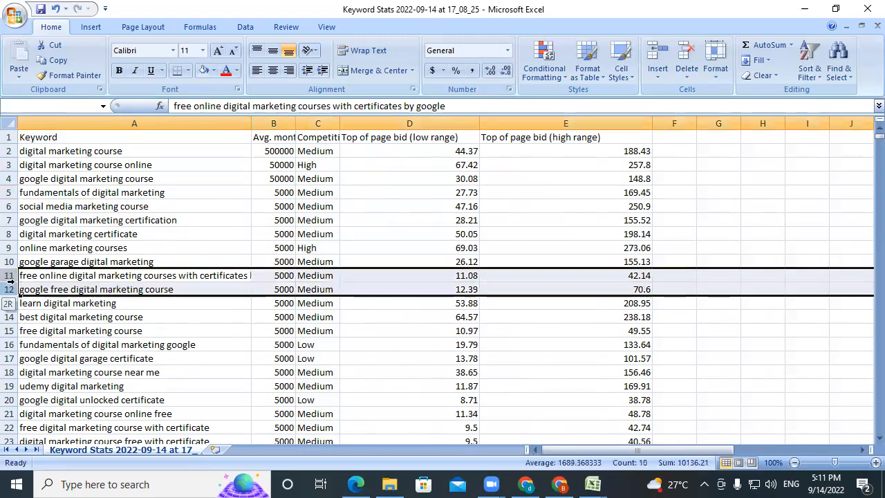
{"action": "right_click", "coordinate": [10, 277]}
{"action": "left_click", "coordinate": [166, 368]}
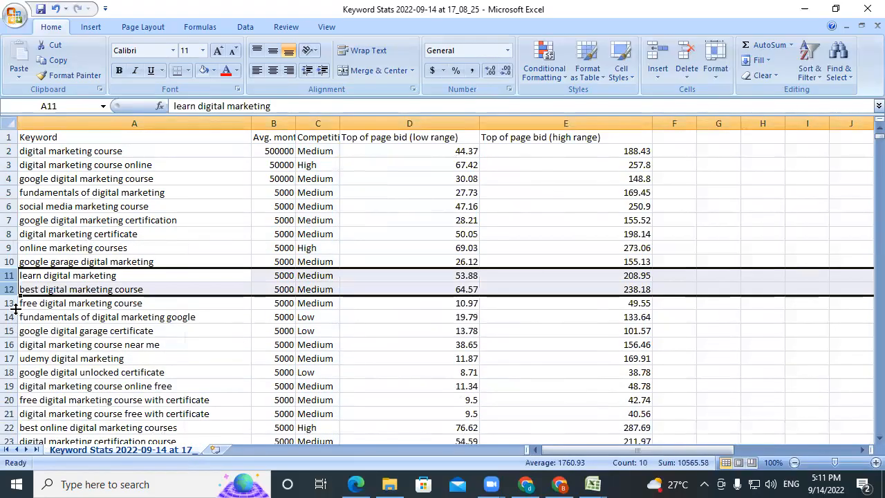
Delete every row from row 13, "free digital marketing course", down past the end of the keyword data
{"action": "left_click_drag", "start_coordinate": [10, 303], "coordinate": [76, 401]}
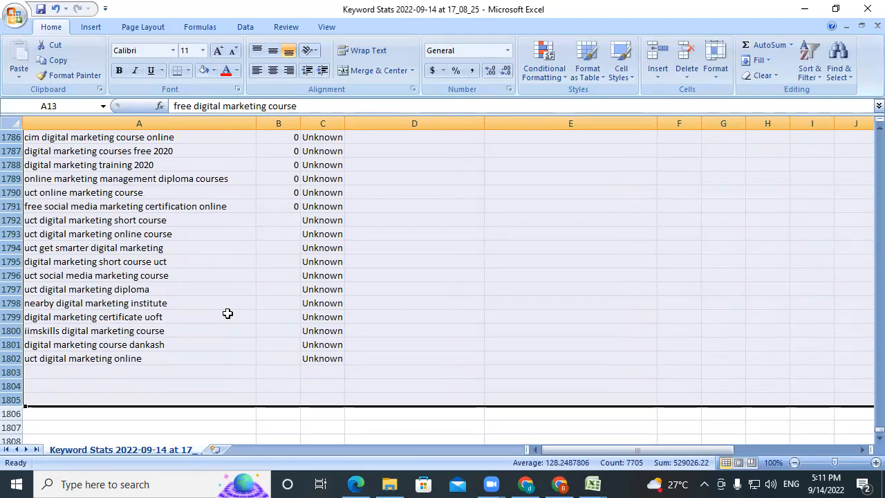
{"action": "scroll", "coordinate": [228, 313], "scroll_direction": "up", "scroll_amount": 1}
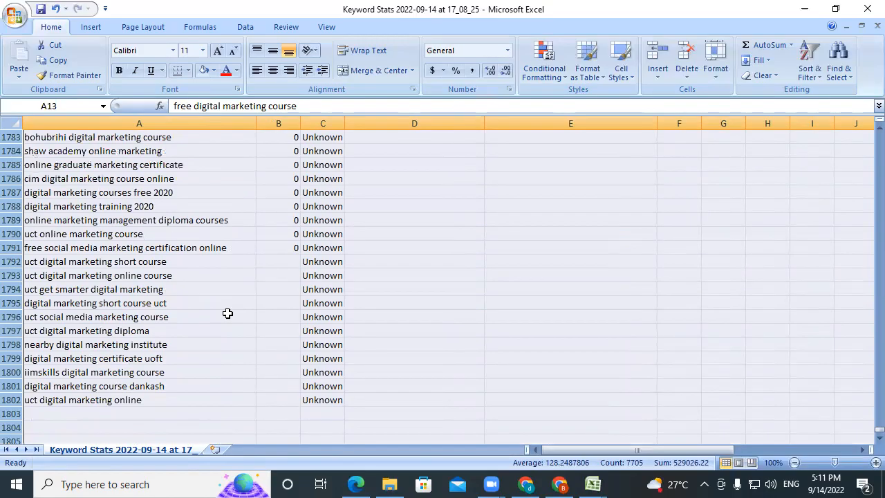
{"action": "key", "text": "ctrl+minus"}
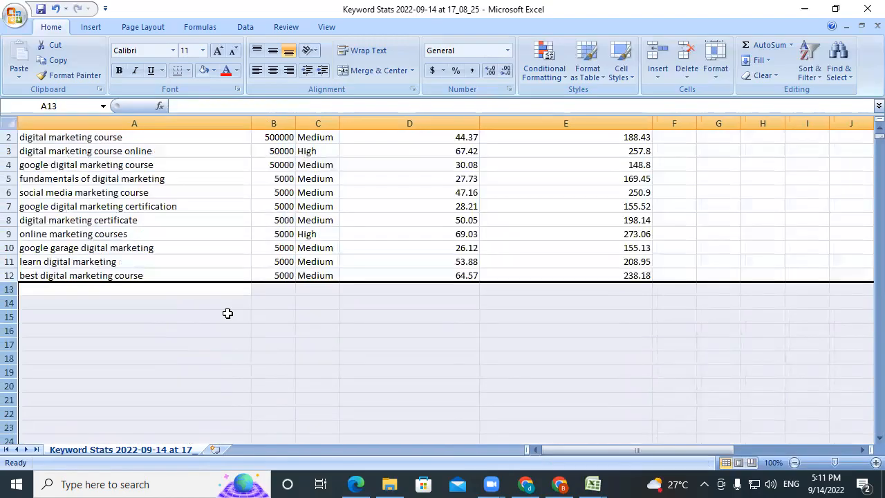
{"action": "left_click", "coordinate": [228, 340]}
{"action": "scroll", "coordinate": [214, 303], "scroll_direction": "up", "scroll_amount": 1}
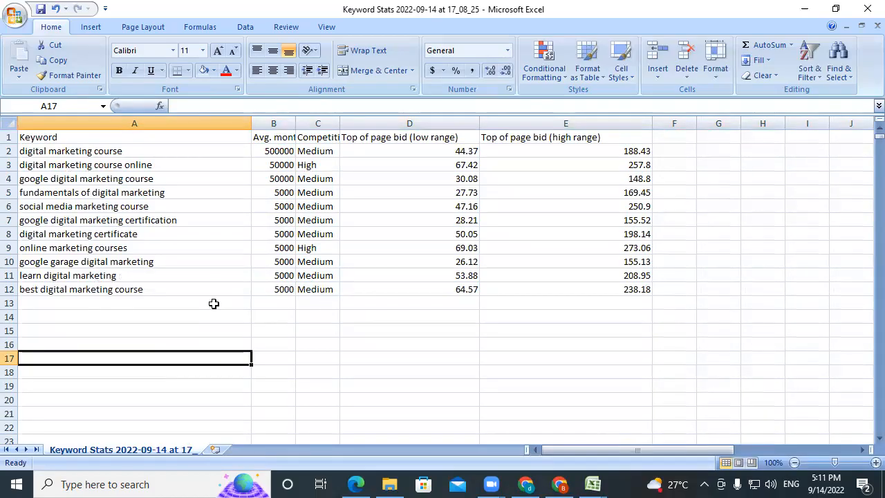
Examine the low-range and high-range top of page bids for the keyword "digital marketing course"
{"action": "left_click", "coordinate": [457, 152]}
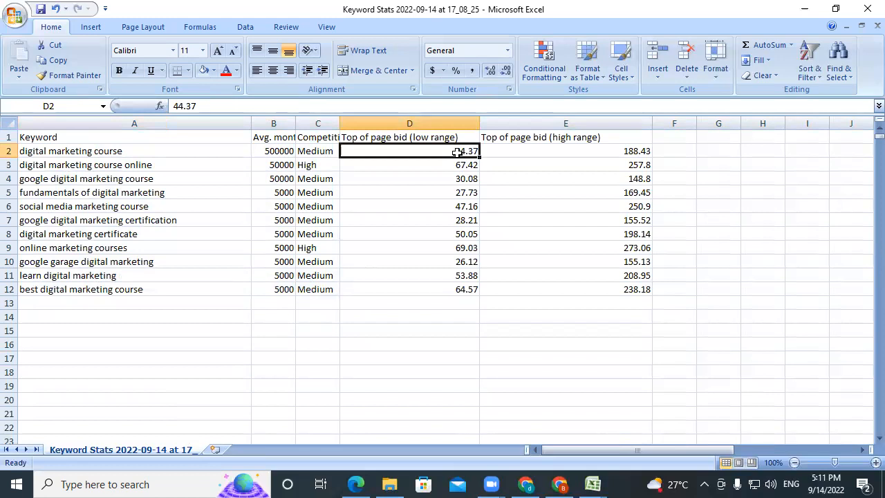
{"action": "left_click", "coordinate": [609, 148]}
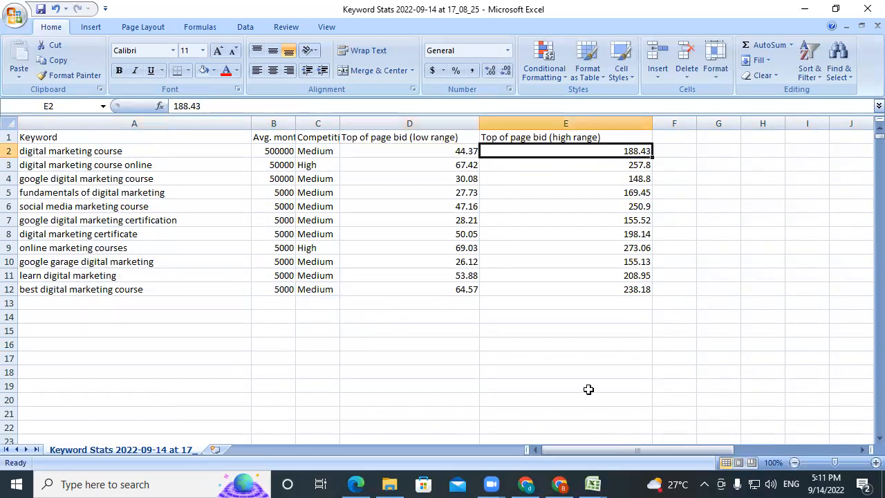
{"action": "left_click", "coordinate": [115, 153]}
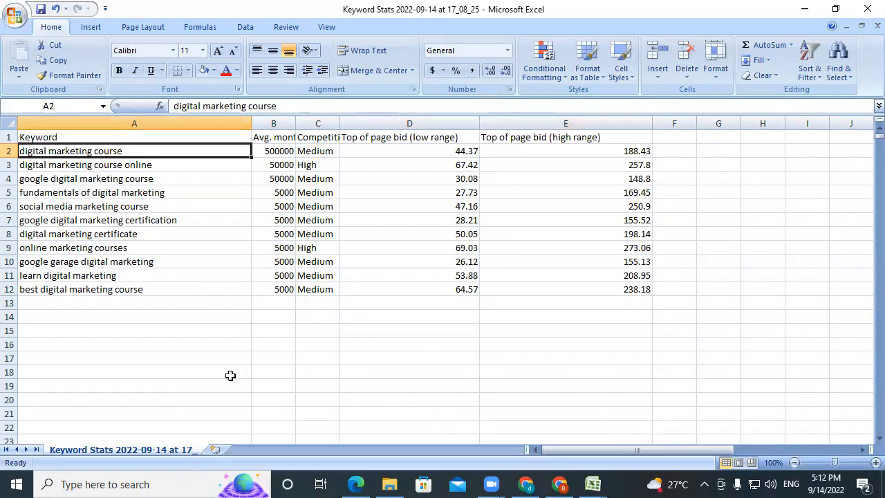
{"action": "left_click", "coordinate": [429, 152]}
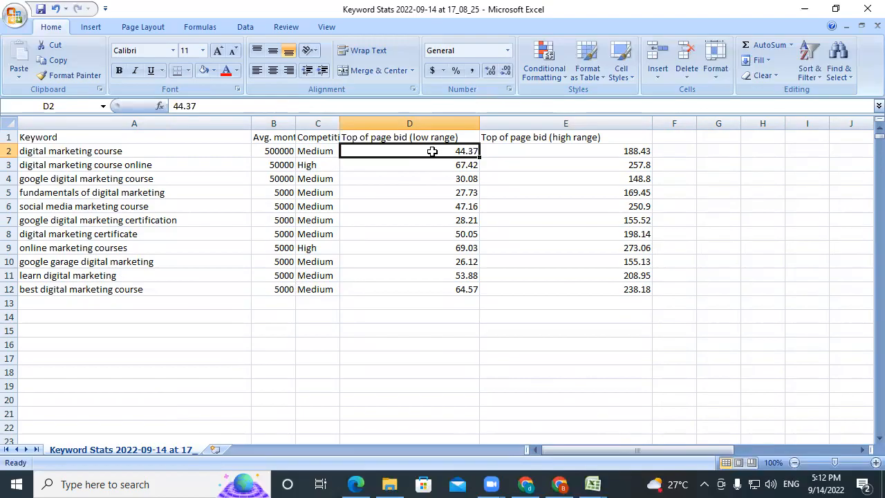
Compare the low-range and high-range top of page bids across all shortlisted keywords to find the highest bid
{"action": "left_click", "coordinate": [186, 146]}
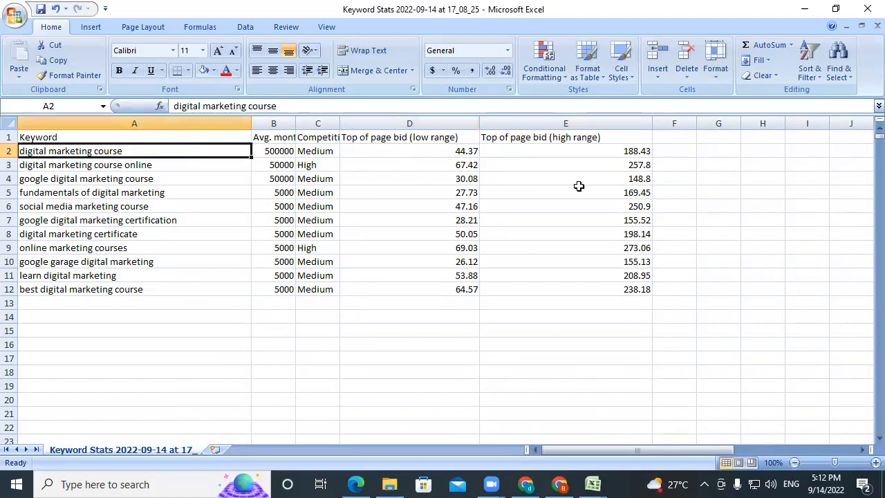
{"action": "left_click", "coordinate": [607, 151]}
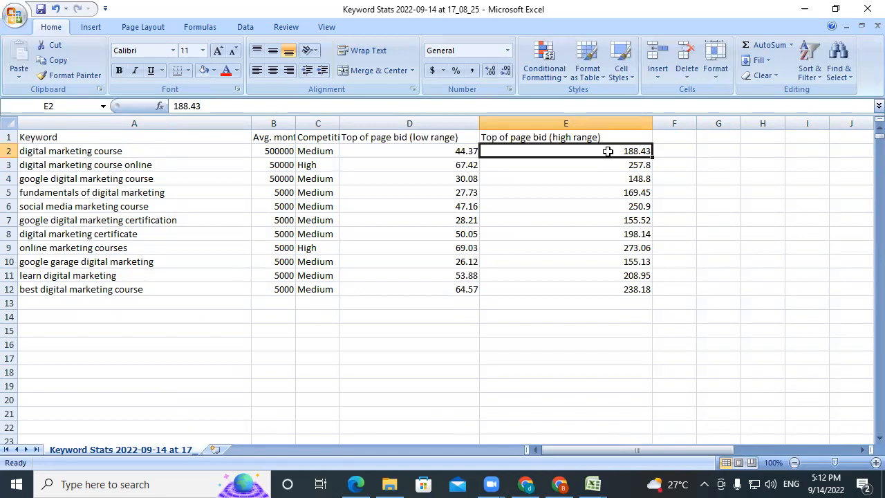
{"action": "left_click_drag", "start_coordinate": [447, 150], "coordinate": [461, 294]}
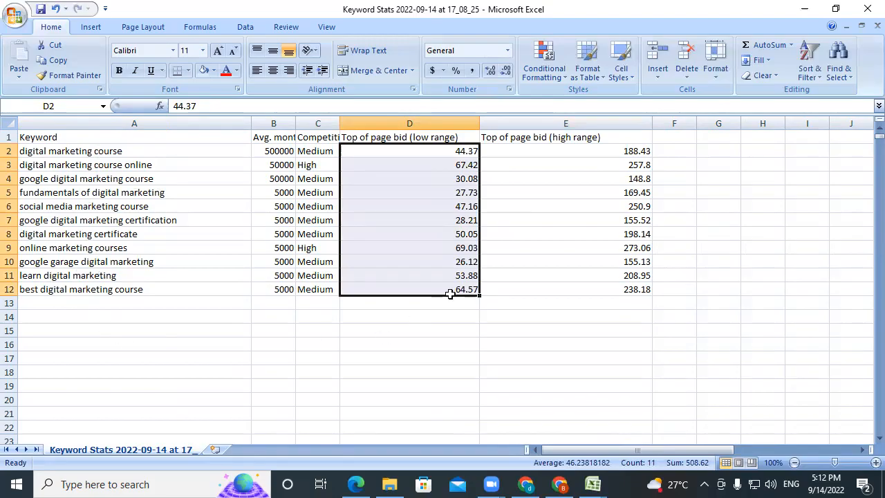
{"action": "left_click_drag", "start_coordinate": [605, 148], "coordinate": [624, 295]}
{"action": "left_click", "coordinate": [125, 346]}
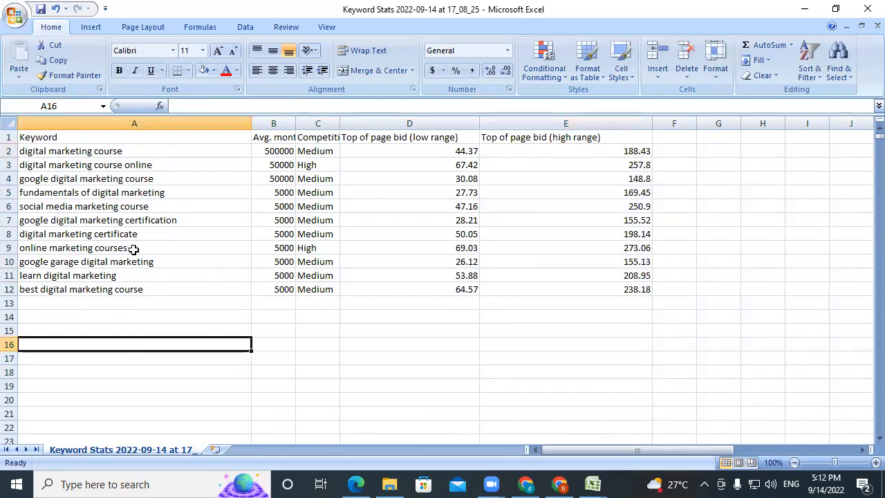
{"action": "left_click", "coordinate": [119, 221]}
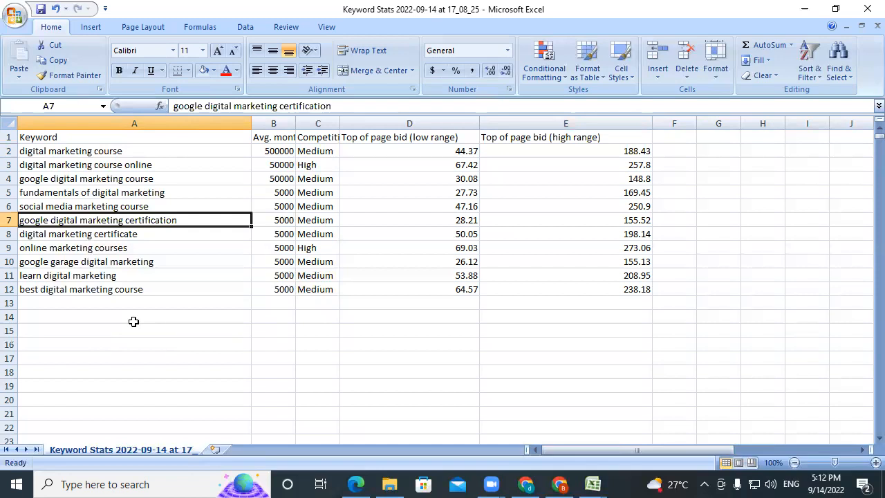
{"action": "left_click", "coordinate": [259, 343]}
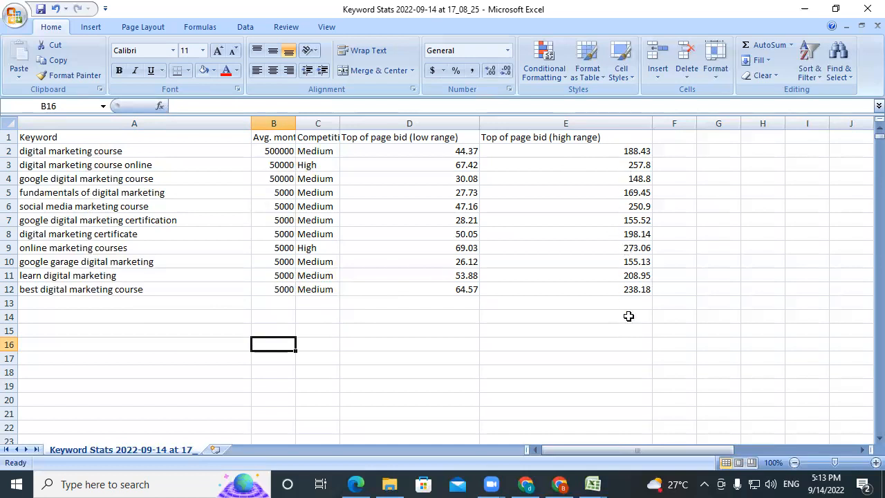
{"action": "left_click", "coordinate": [615, 248]}
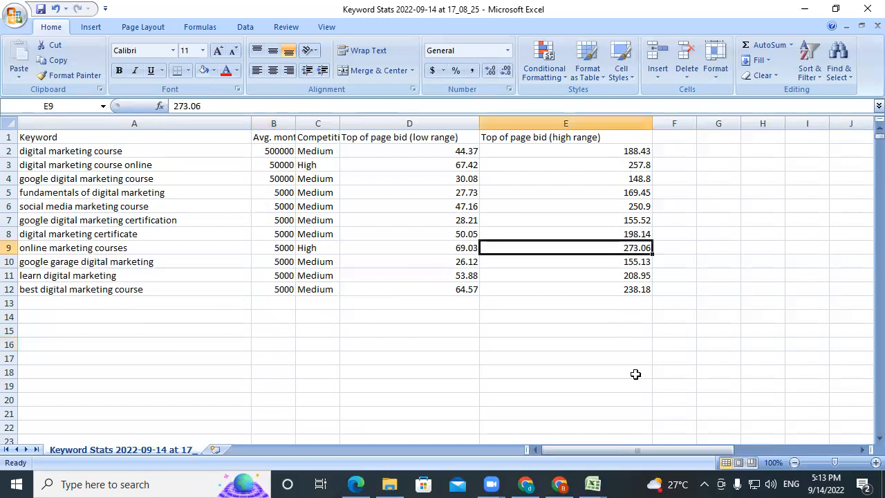
Enter 200 in cell H7, beside the keyword table, as a trial maximum bid
{"action": "left_click", "coordinate": [754, 216]}
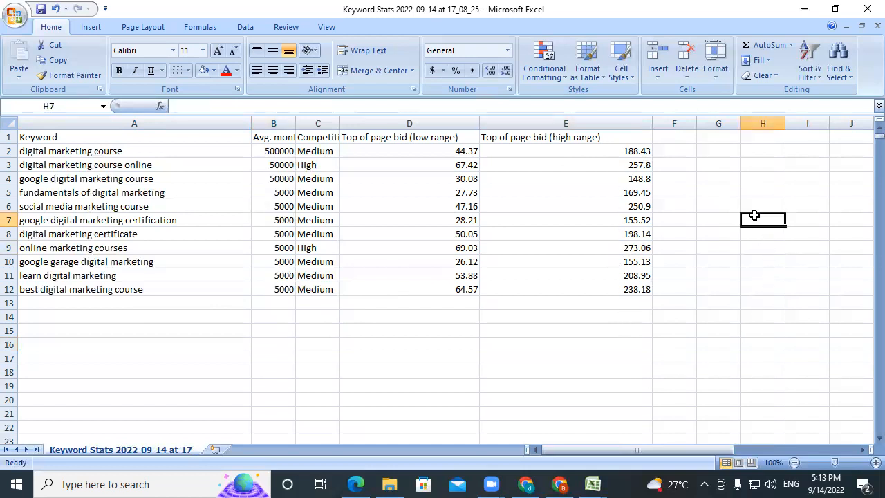
{"action": "type", "text": "275"}
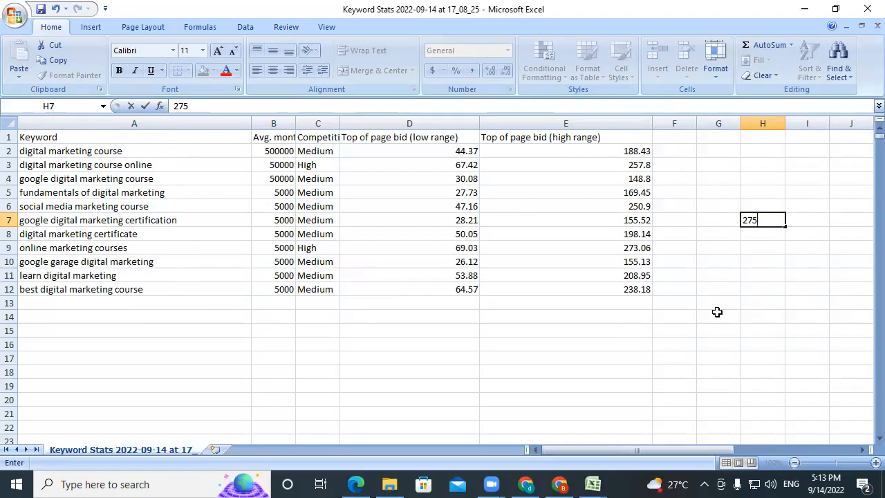
{"action": "key", "text": "BackSpace"}
{"action": "key", "text": "BackSpace"}
{"action": "type", "text": "00"}
{"action": "left_click", "coordinate": [135, 253]}
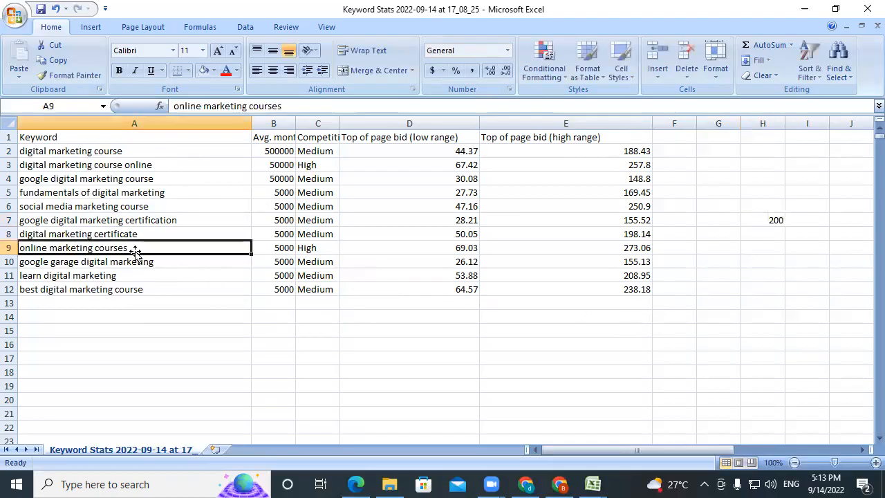
Review the keywords in rows 11, 12, 3 and 6 against their high-range bids
{"action": "left_click", "coordinate": [135, 280]}
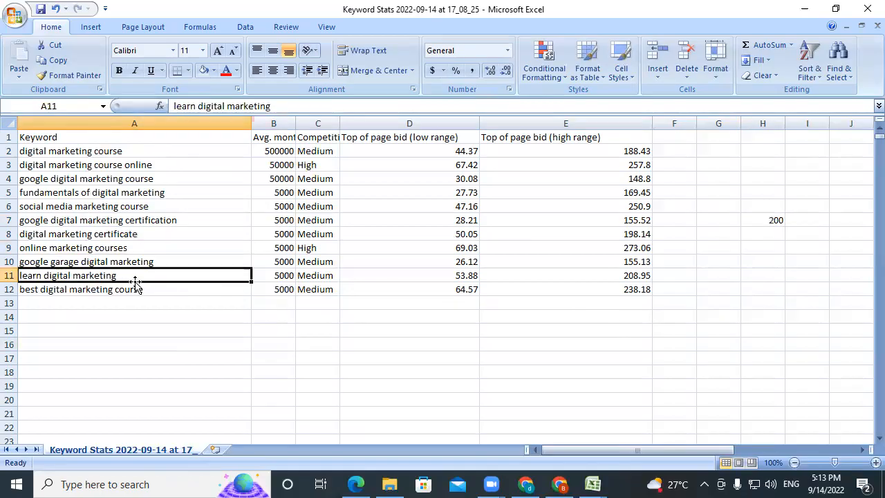
{"action": "left_click", "coordinate": [137, 289]}
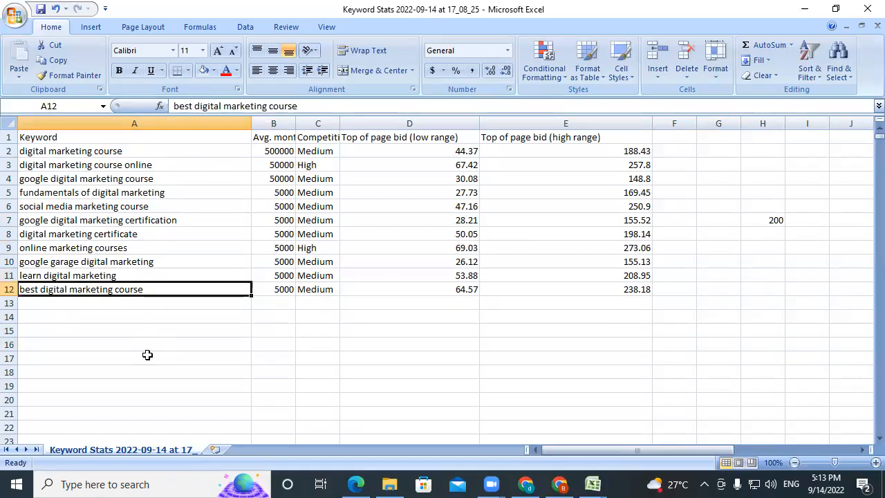
{"action": "left_click", "coordinate": [202, 165]}
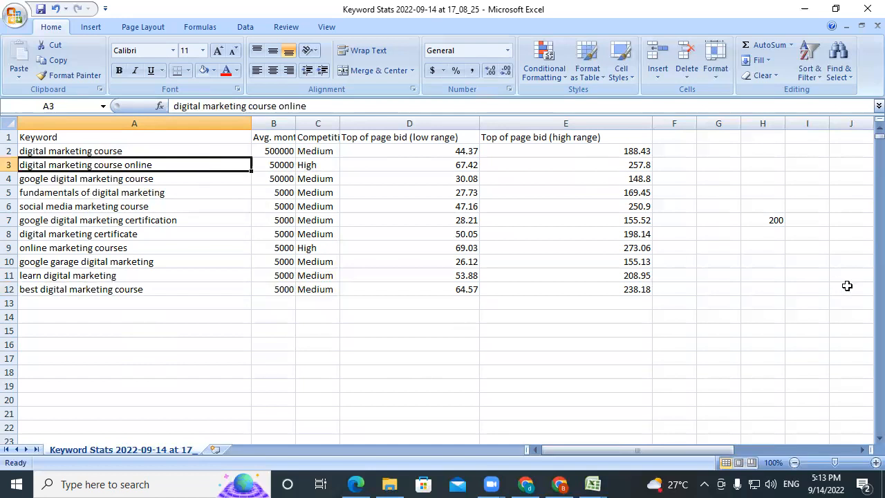
{"action": "left_click", "coordinate": [155, 209]}
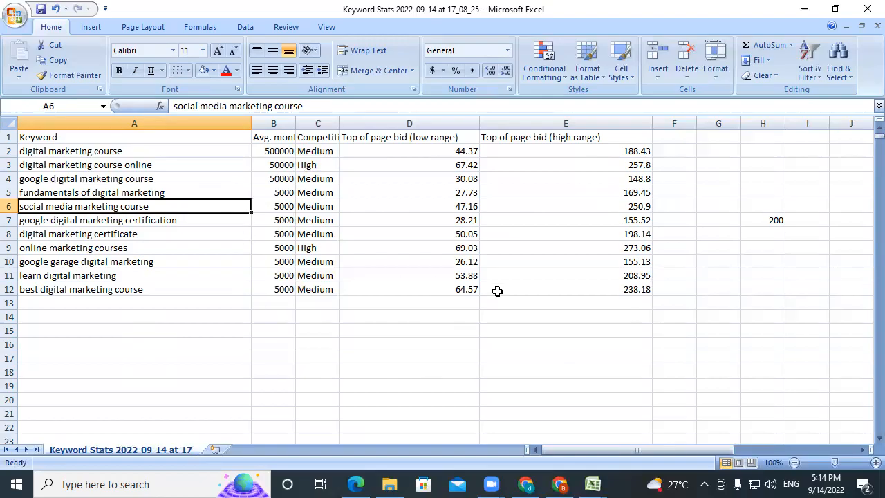
Check the high-range bid of "digital marketing course" and replace the value in cell H7 with 275
{"action": "left_click", "coordinate": [747, 220]}
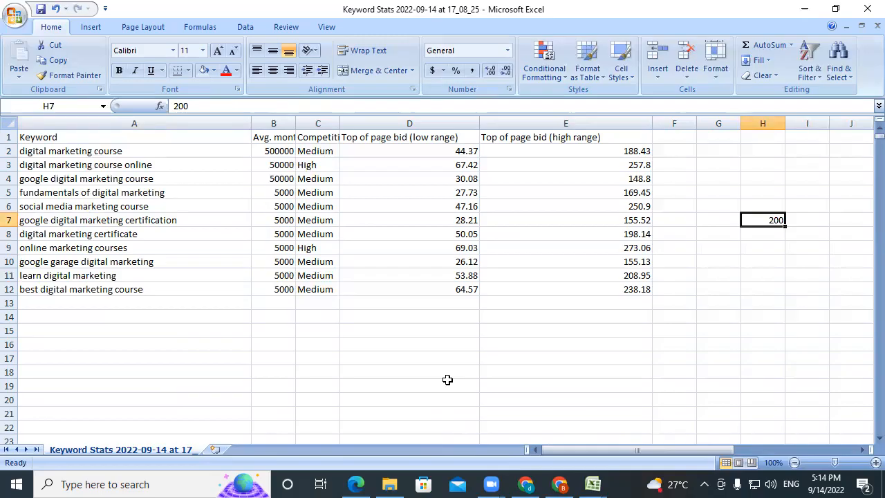
{"action": "left_click", "coordinate": [599, 158]}
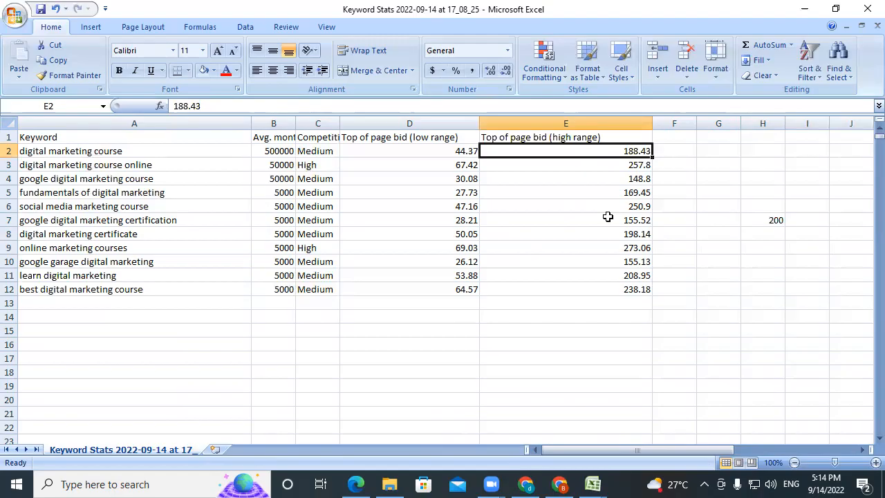
{"action": "left_click", "coordinate": [741, 223]}
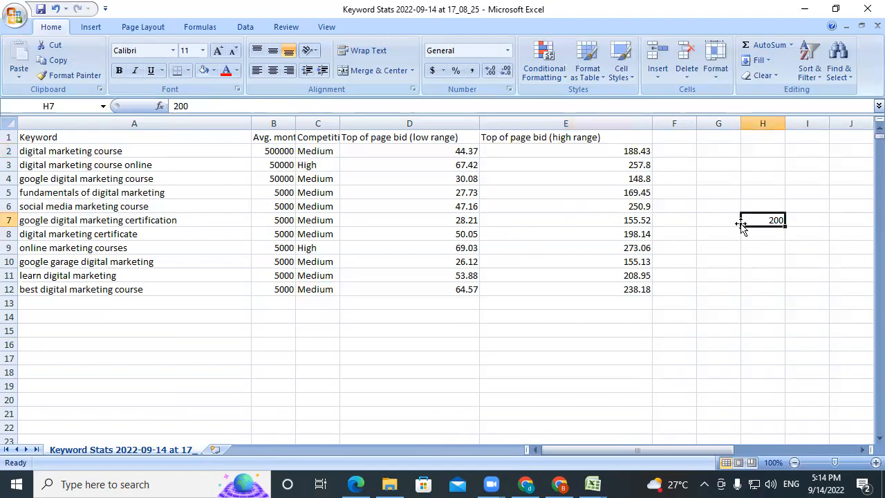
{"action": "type", "text": "275"}
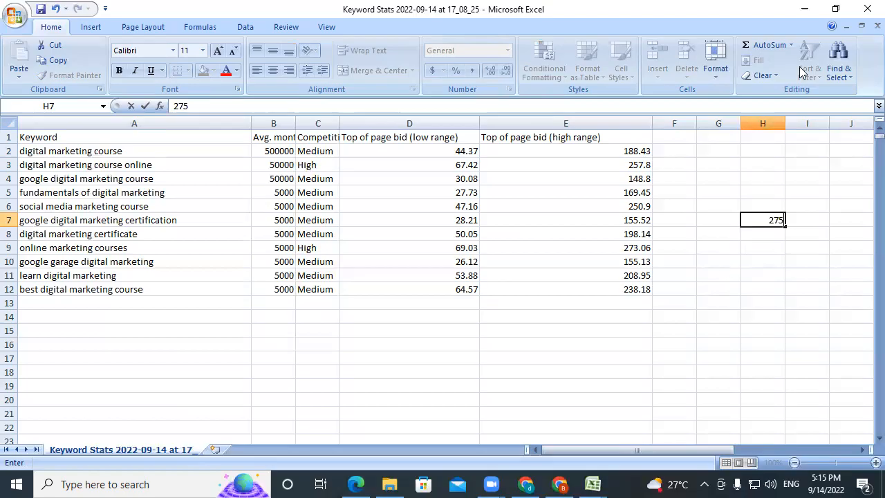
Switch to the Google Ads PDF in Microsoft Edge and review the Keyword Analysis pages through to the Keyword CPC Analysis table
{"action": "left_click", "coordinate": [804, 9]}
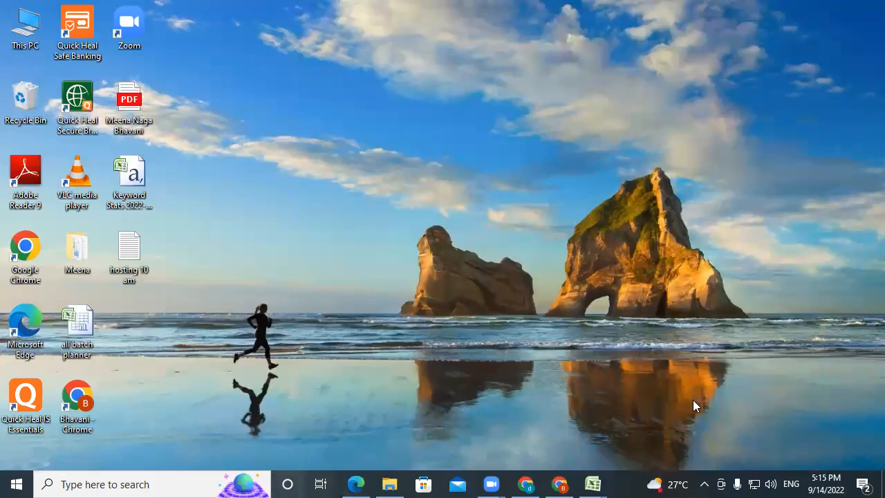
{"action": "left_click", "coordinate": [356, 483]}
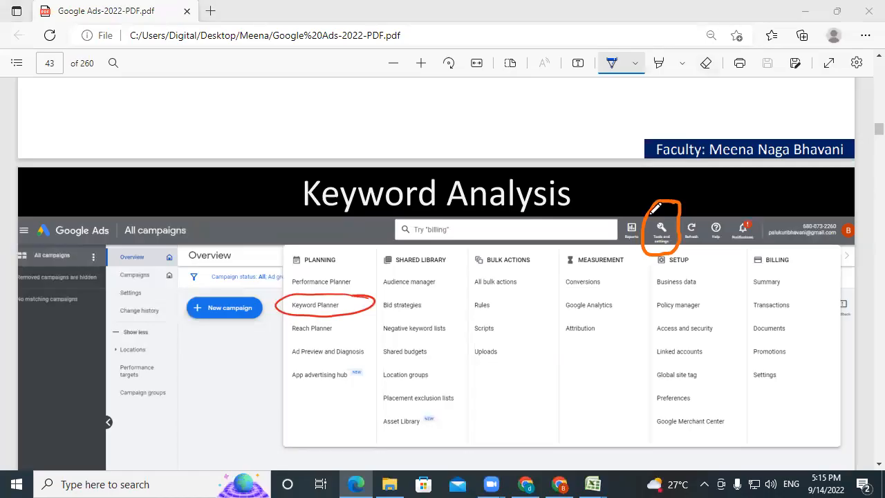
{"action": "scroll", "coordinate": [655, 208], "scroll_direction": "down", "scroll_amount": 1}
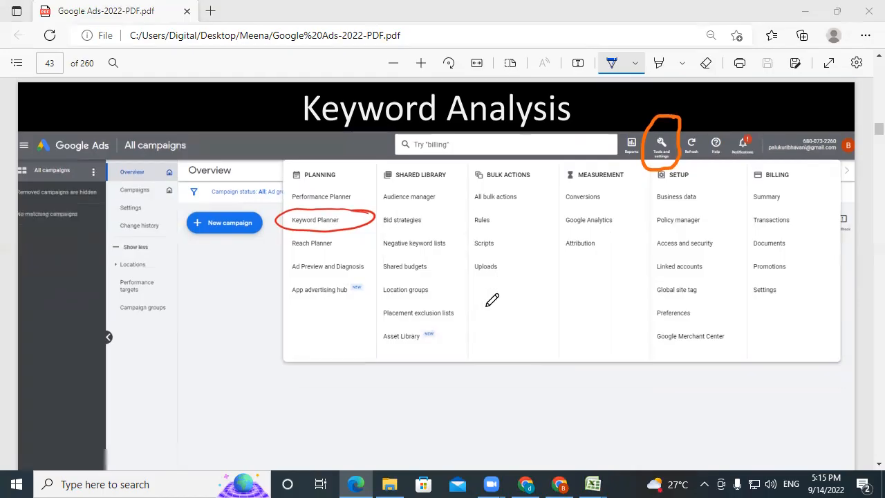
{"action": "scroll", "coordinate": [487, 297], "scroll_direction": "down", "scroll_amount": 6}
{"action": "scroll", "coordinate": [487, 302], "scroll_direction": "down", "scroll_amount": 3}
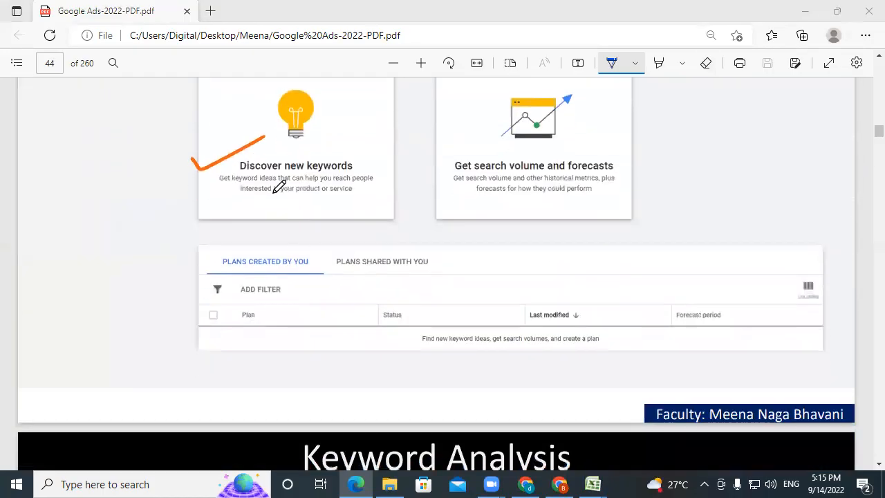
{"action": "scroll", "coordinate": [507, 255], "scroll_direction": "down", "scroll_amount": 10}
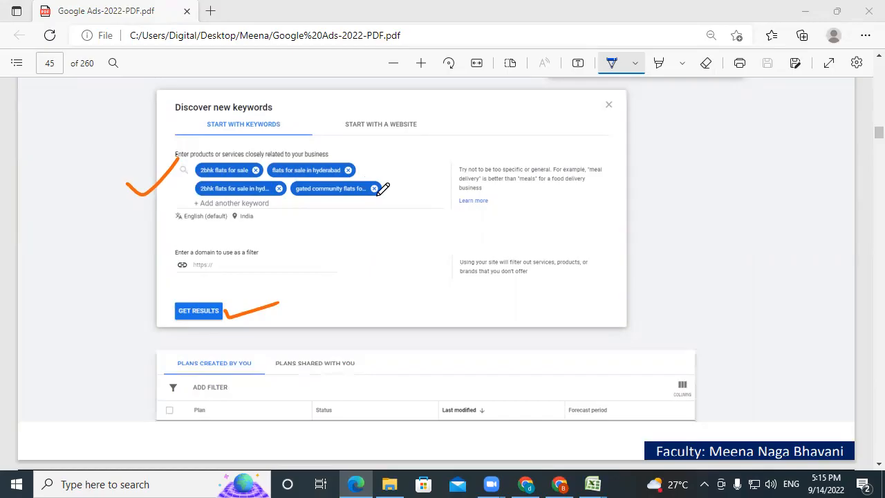
{"action": "scroll", "coordinate": [382, 188], "scroll_direction": "down", "scroll_amount": 8}
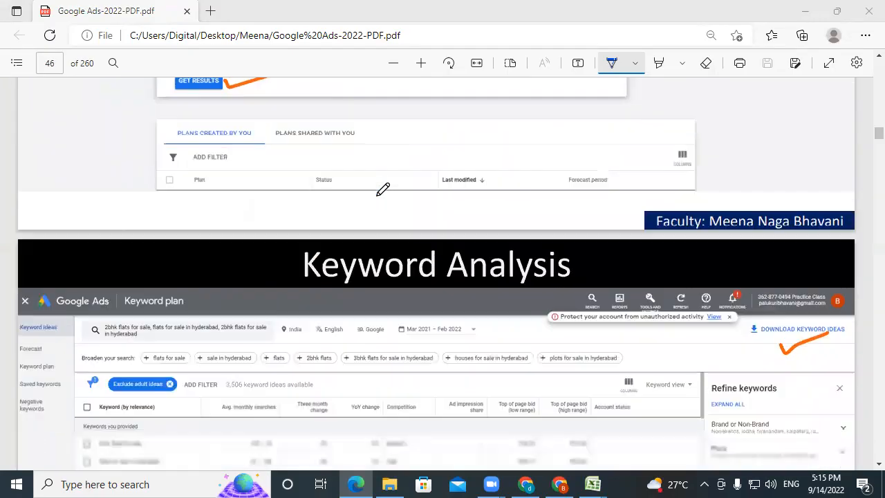
{"action": "scroll", "coordinate": [719, 189], "scroll_direction": "up", "scroll_amount": 2}
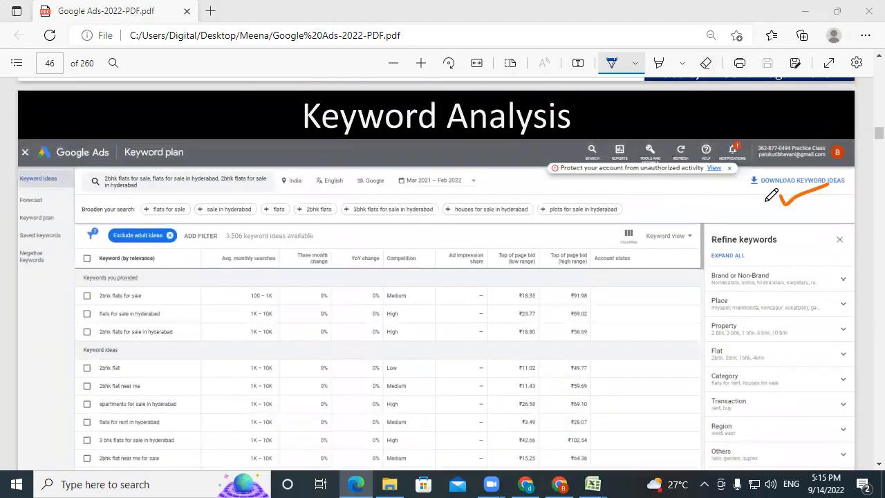
{"action": "scroll", "coordinate": [512, 278], "scroll_direction": "down", "scroll_amount": 3}
{"action": "scroll", "coordinate": [511, 277], "scroll_direction": "down", "scroll_amount": 5}
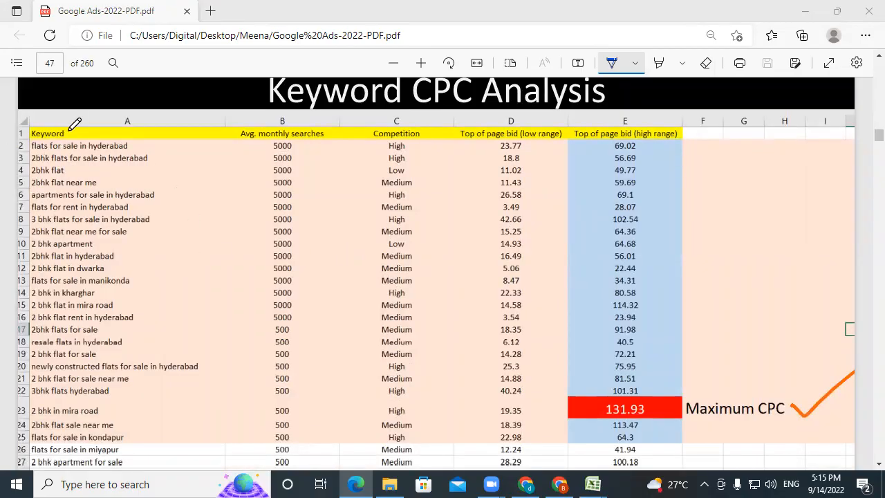
Draw pen ticks on all five column headers of the Keyword CPC Analysis table and on both bid values in row 2
{"action": "left_click_drag", "start_coordinate": [70, 130], "coordinate": [110, 110]}
{"action": "left_click_drag", "start_coordinate": [289, 144], "coordinate": [323, 130]}
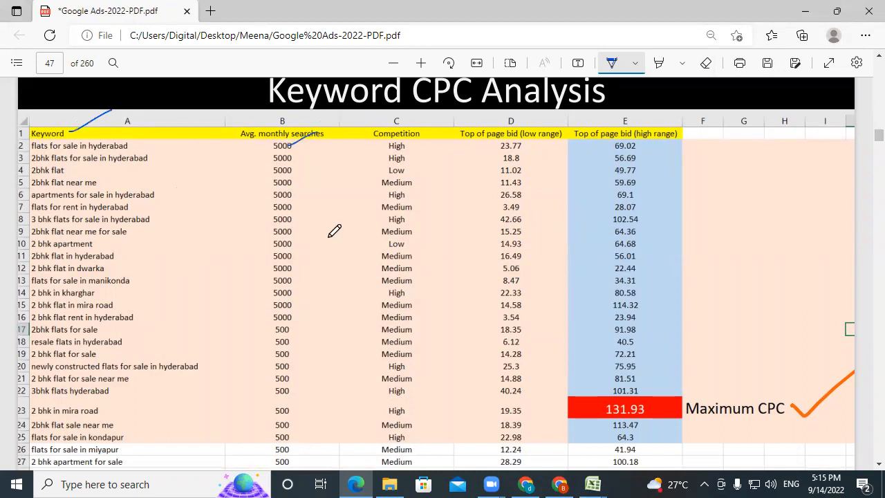
{"action": "left_click_drag", "start_coordinate": [376, 142], "coordinate": [463, 106]}
{"action": "left_click_drag", "start_coordinate": [512, 136], "coordinate": [555, 125]}
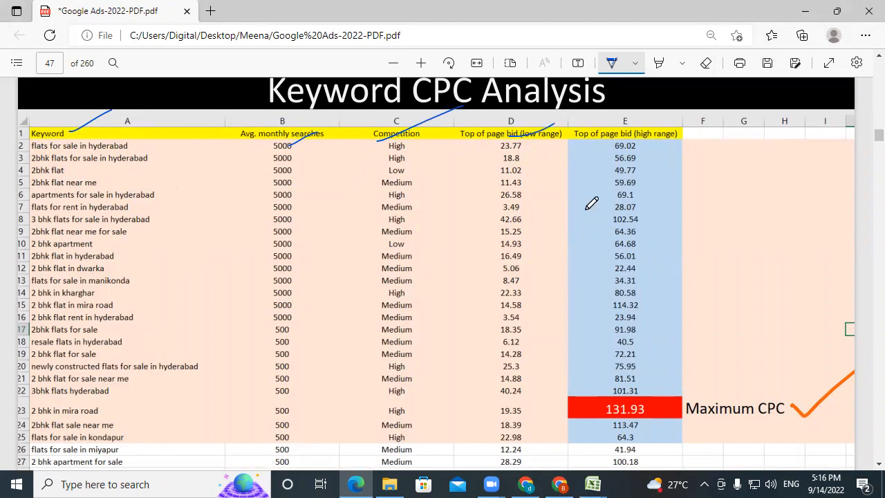
{"action": "left_click_drag", "start_coordinate": [678, 143], "coordinate": [719, 123]}
{"action": "left_click_drag", "start_coordinate": [525, 150], "coordinate": [543, 139]}
{"action": "left_click_drag", "start_coordinate": [662, 156], "coordinate": [680, 144]}
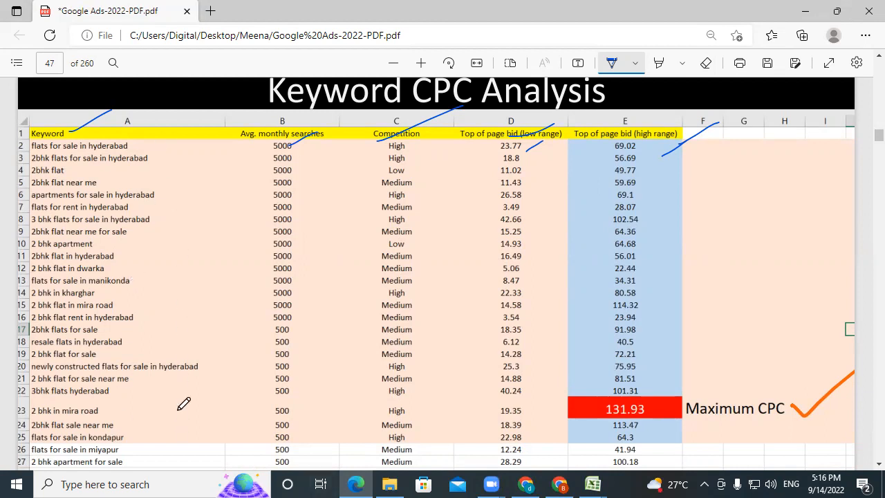
Read on from the Maximum CPC row through the Keywords finalization page to the "Search Network Ads -- Goals" page
{"action": "scroll", "coordinate": [520, 331], "scroll_direction": "down", "scroll_amount": 5}
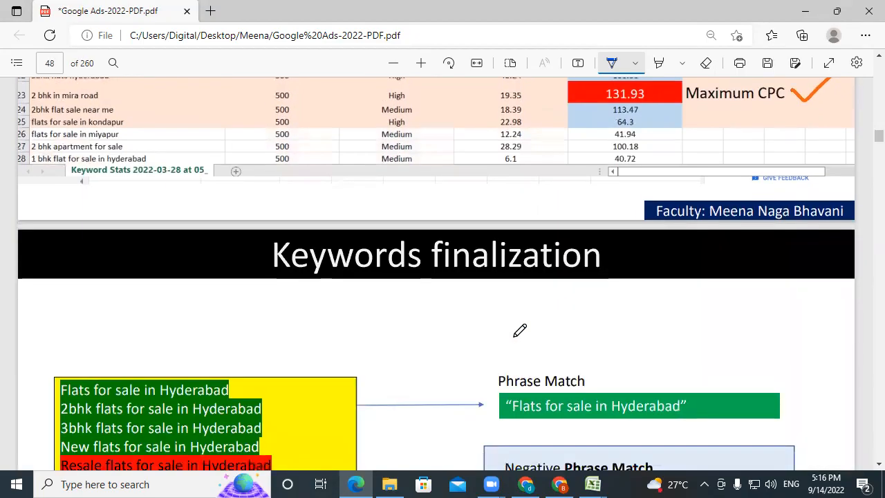
{"action": "scroll", "coordinate": [520, 331], "scroll_direction": "down", "scroll_amount": 3}
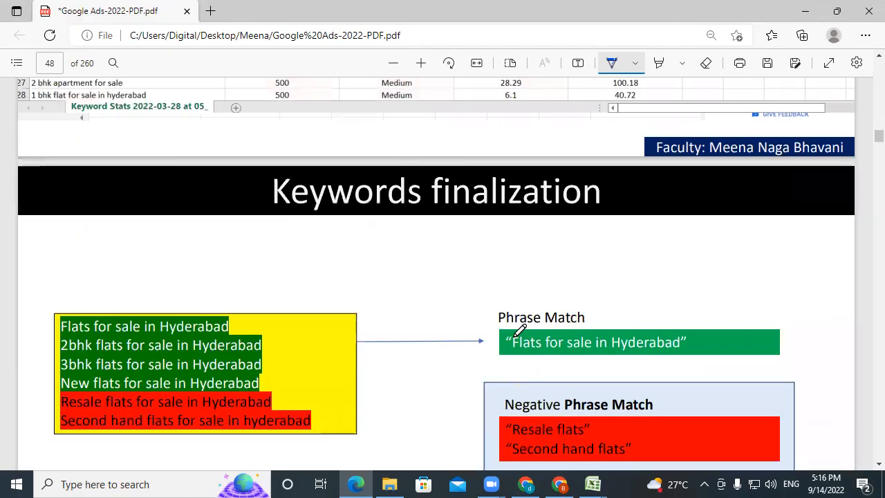
{"action": "scroll", "coordinate": [520, 331], "scroll_direction": "up", "scroll_amount": 10}
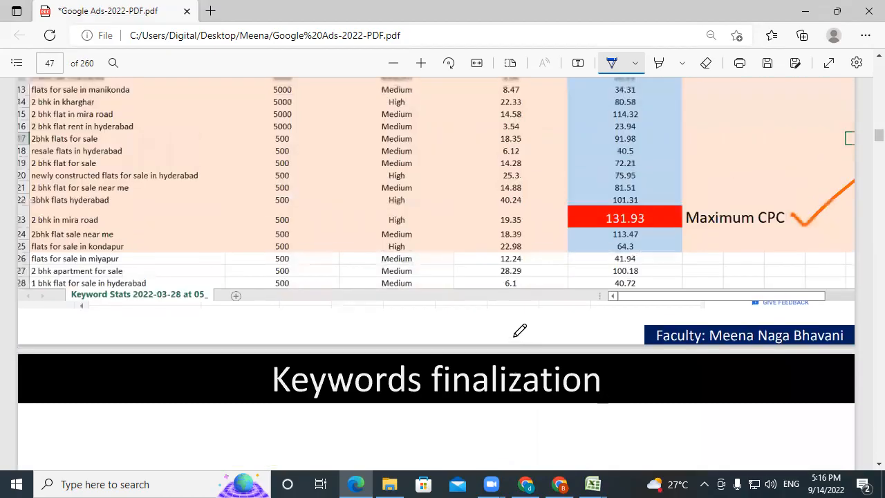
{"action": "scroll", "coordinate": [433, 304], "scroll_direction": "down", "scroll_amount": 9}
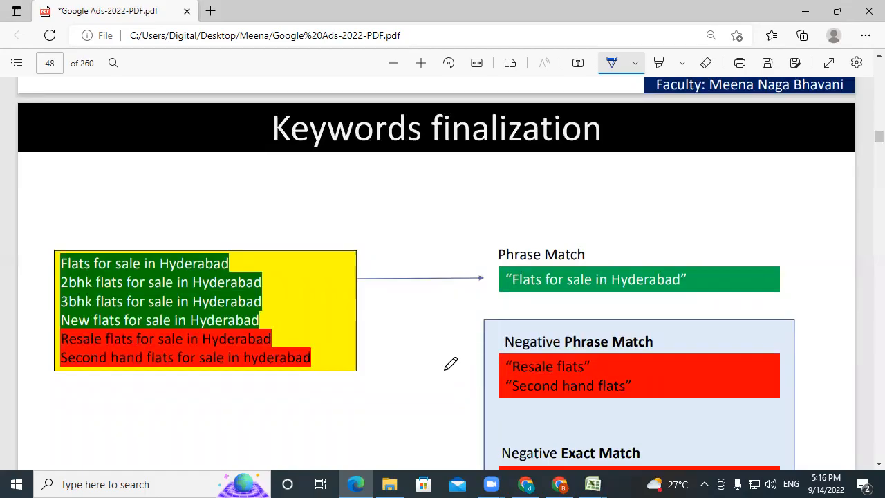
{"action": "scroll", "coordinate": [450, 363], "scroll_direction": "down", "scroll_amount": 10}
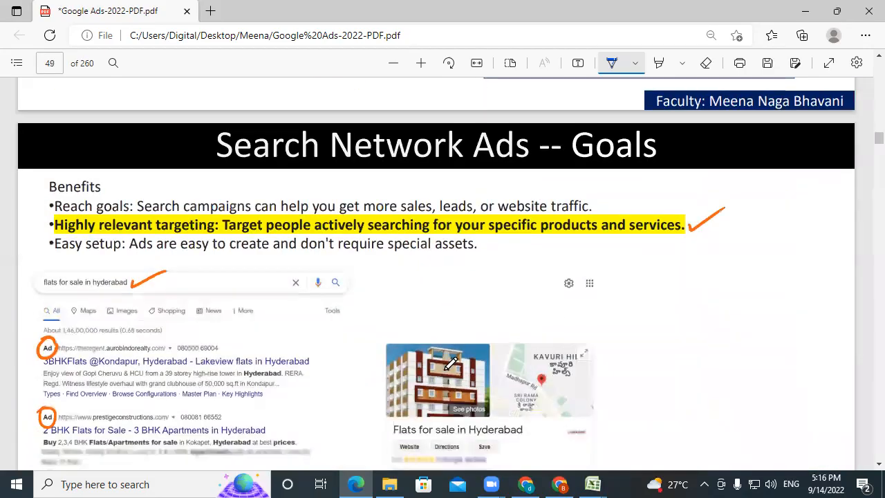
{"action": "scroll", "coordinate": [450, 363], "scroll_direction": "up", "scroll_amount": 1}
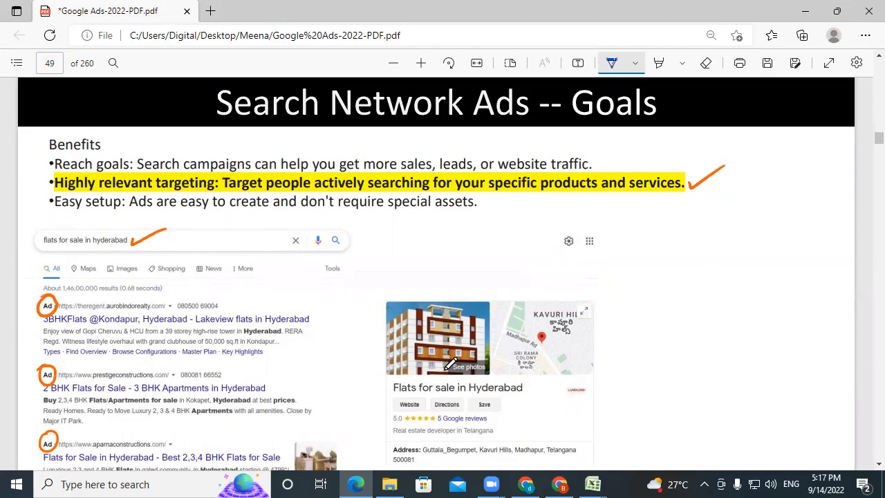
Underline the first Ad label in the PDF, and search Google in Chrome for "2 bhk flat for sale hyderabad"
{"action": "left_click_drag", "start_coordinate": [42, 312], "coordinate": [23, 315]}
{"action": "left_click", "coordinate": [560, 484]}
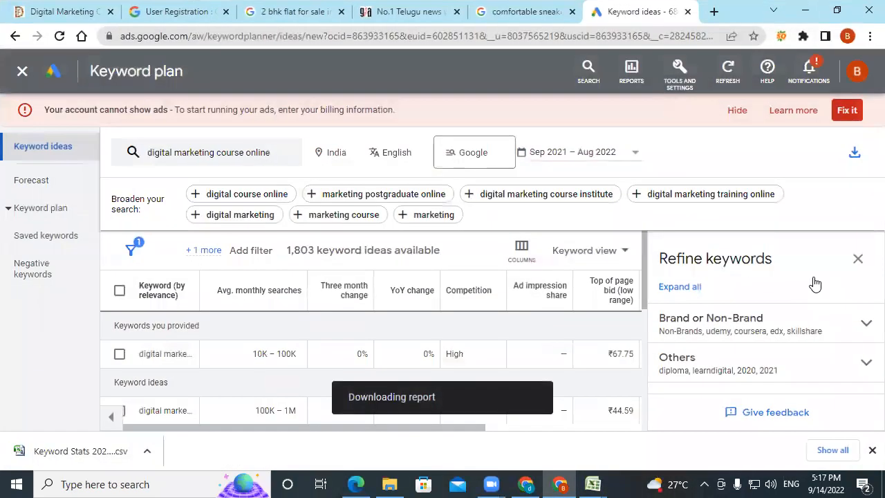
{"action": "left_click", "coordinate": [713, 10]}
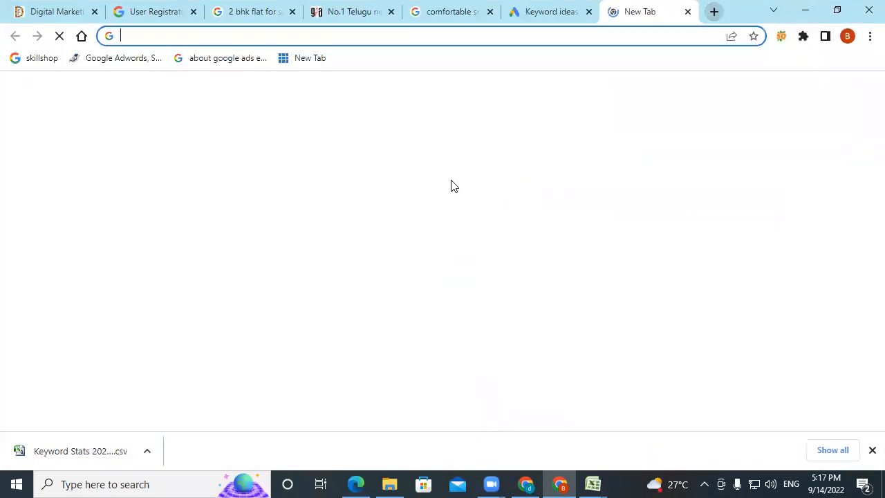
{"action": "left_click", "coordinate": [256, 12]}
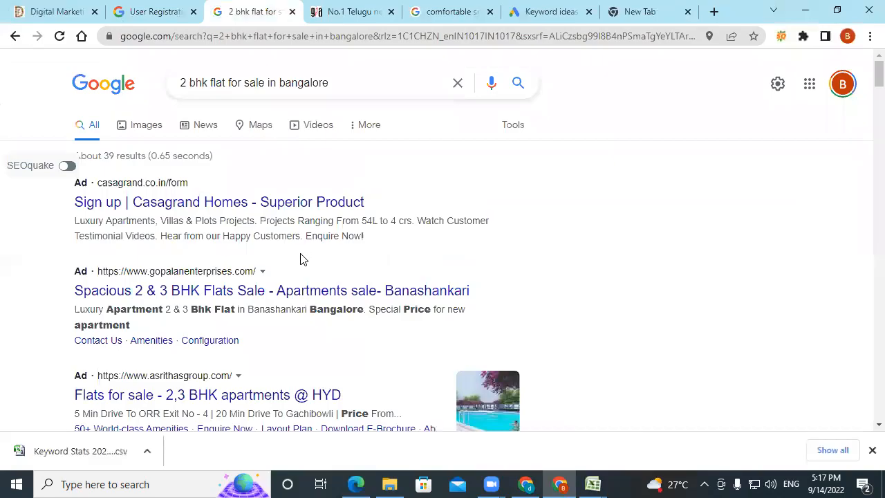
{"action": "left_click_drag", "start_coordinate": [269, 82], "coordinate": [378, 83]}
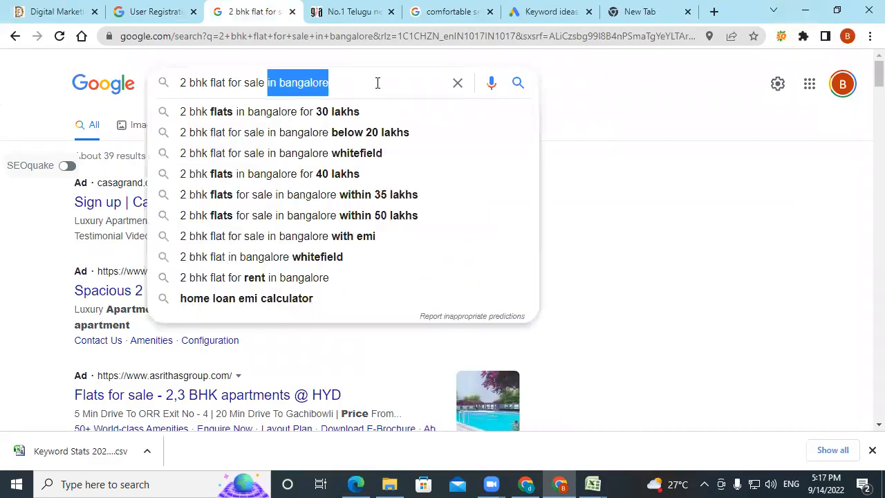
{"action": "type", "text": "hy"}
{"action": "left_click", "coordinate": [327, 111]}
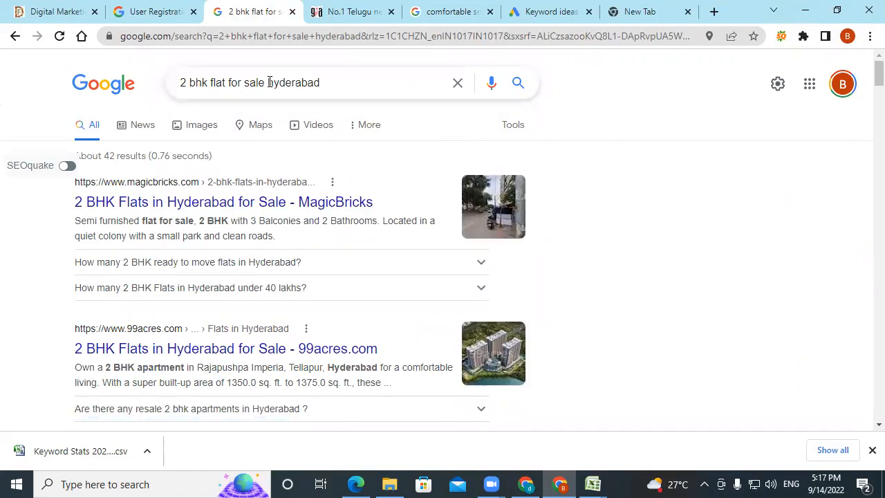
Search Google for "2 bhk flat for sale in bangalore" and examine the ads at both ends of the results page
{"action": "left_click_drag", "start_coordinate": [268, 82], "coordinate": [363, 81]}
{"action": "type", "text": "in"}
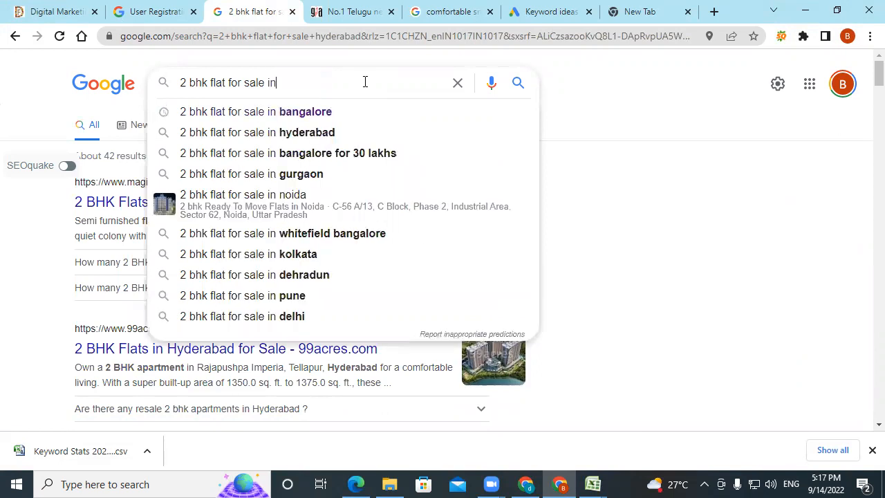
{"action": "left_click", "coordinate": [328, 114]}
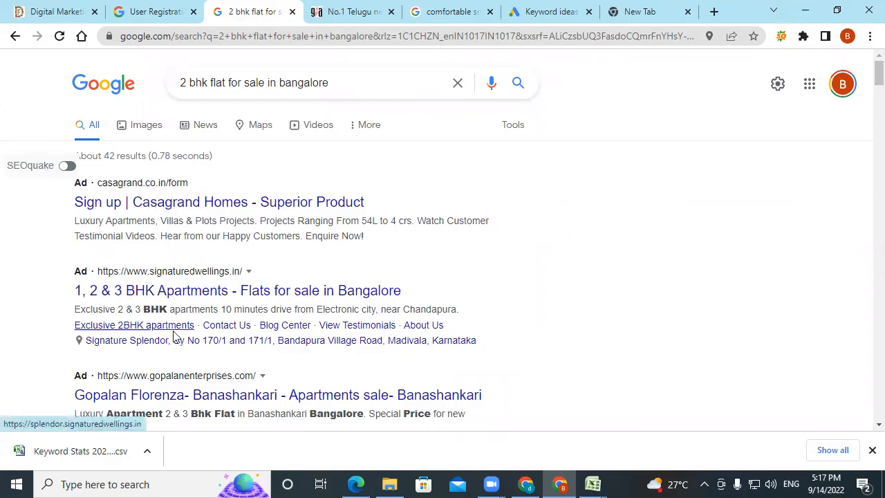
{"action": "scroll", "coordinate": [131, 304], "scroll_direction": "down", "scroll_amount": 2}
{"action": "scroll", "coordinate": [121, 278], "scroll_direction": "down", "scroll_amount": 1}
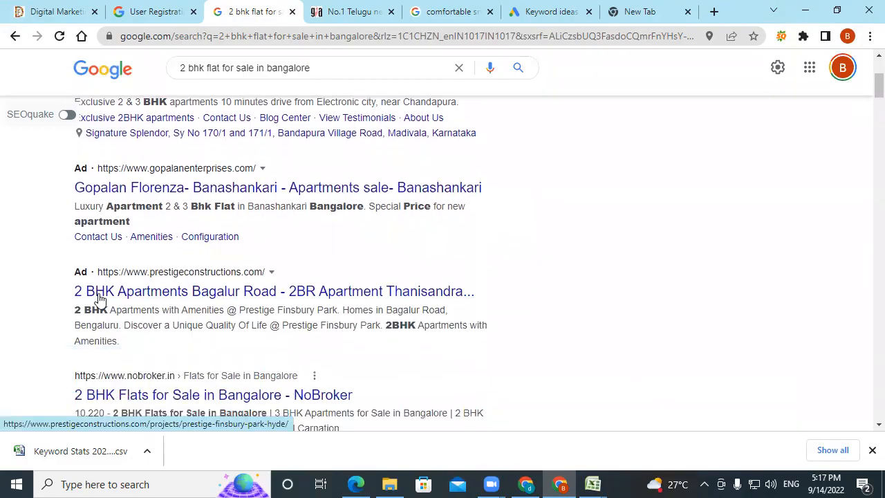
{"action": "left_click_drag", "start_coordinate": [876, 86], "coordinate": [866, 404]}
{"action": "scroll", "coordinate": [668, 316], "scroll_direction": "up", "scroll_amount": 6}
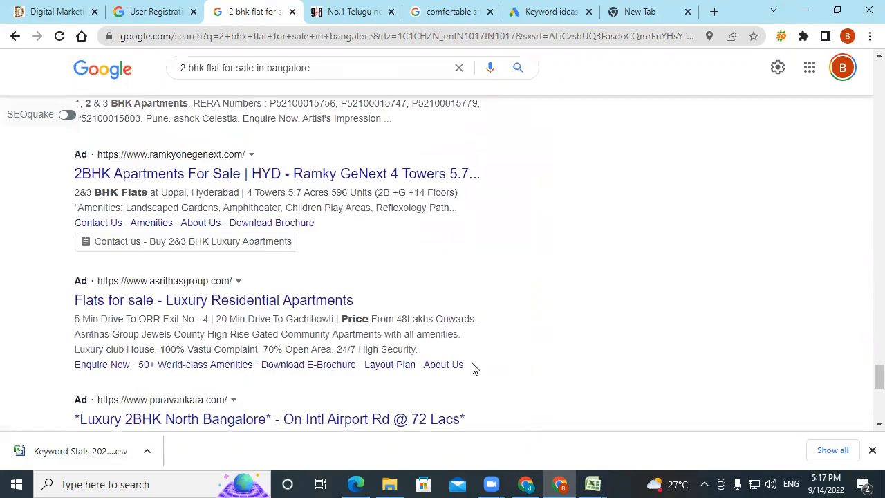
{"action": "scroll", "coordinate": [510, 292], "scroll_direction": "up", "scroll_amount": 1}
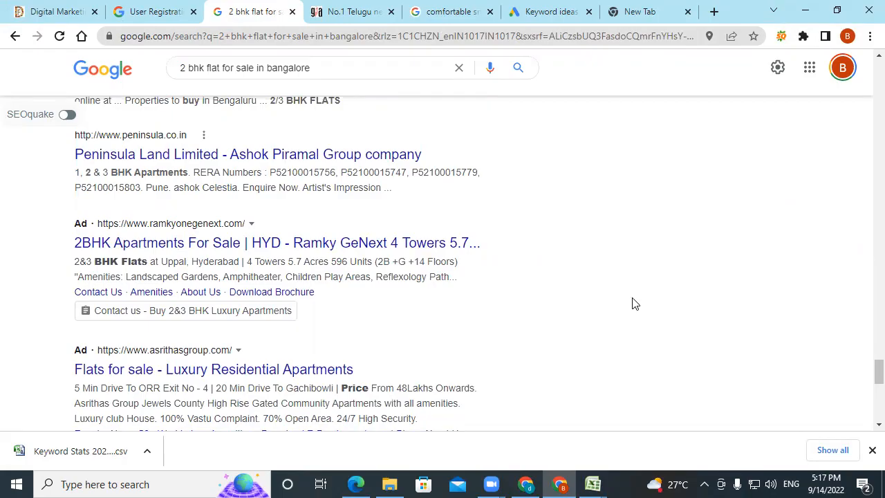
Return to the Google Ads PDF and draw two pen ticks beside the Benefits list on the "Search Network Ads -- Goals" page
{"action": "left_click", "coordinate": [806, 11]}
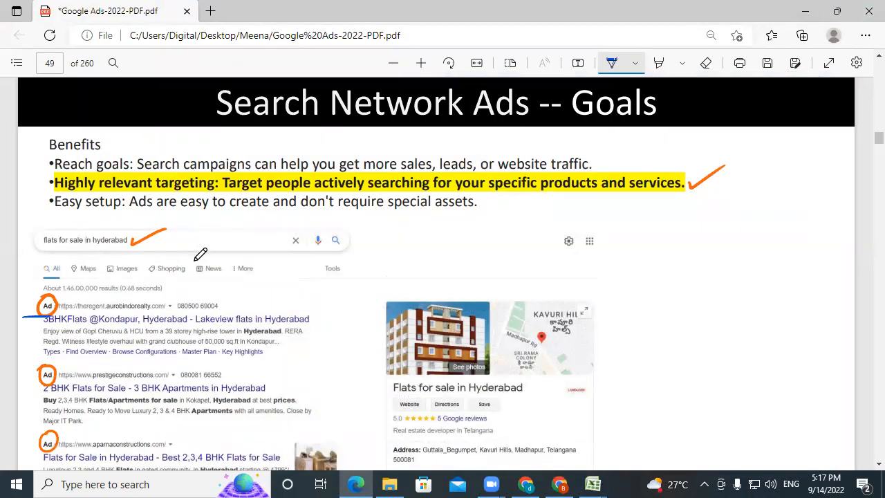
{"action": "left_click_drag", "start_coordinate": [36, 158], "coordinate": [56, 142]}
{"action": "left_click_drag", "start_coordinate": [43, 198], "coordinate": [97, 176]}
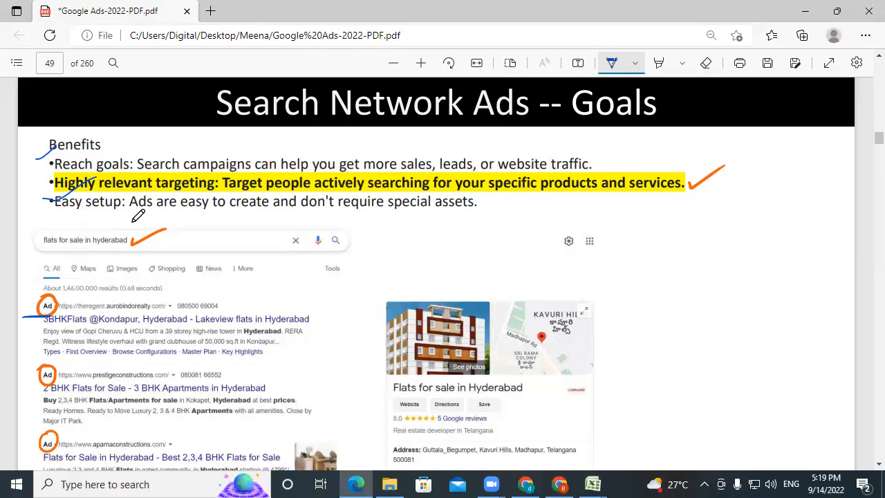
Read on in the PDF to the "What's your campaign objective?" page with its objective cards
{"action": "scroll", "coordinate": [200, 340], "scroll_direction": "down", "scroll_amount": 3}
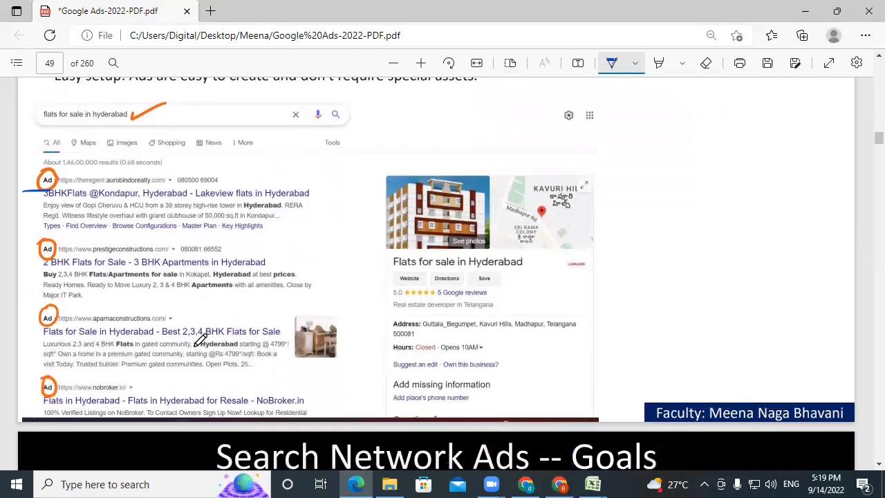
{"action": "scroll", "coordinate": [200, 340], "scroll_direction": "down", "scroll_amount": 7}
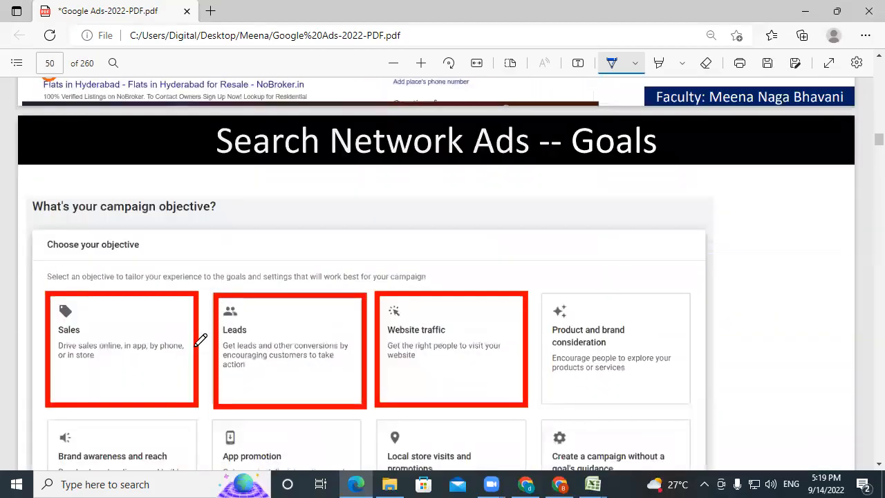
{"action": "scroll", "coordinate": [272, 312], "scroll_direction": "down", "scroll_amount": 2}
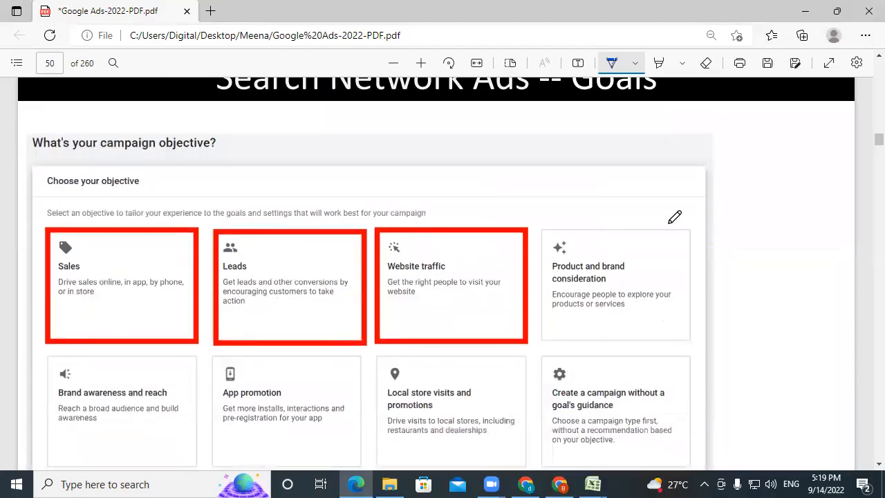
Switch to Google Ads in Chrome, open the All campaigns overview and review its draft campaigns, search ads and search keywords
{"action": "left_click", "coordinate": [559, 484]}
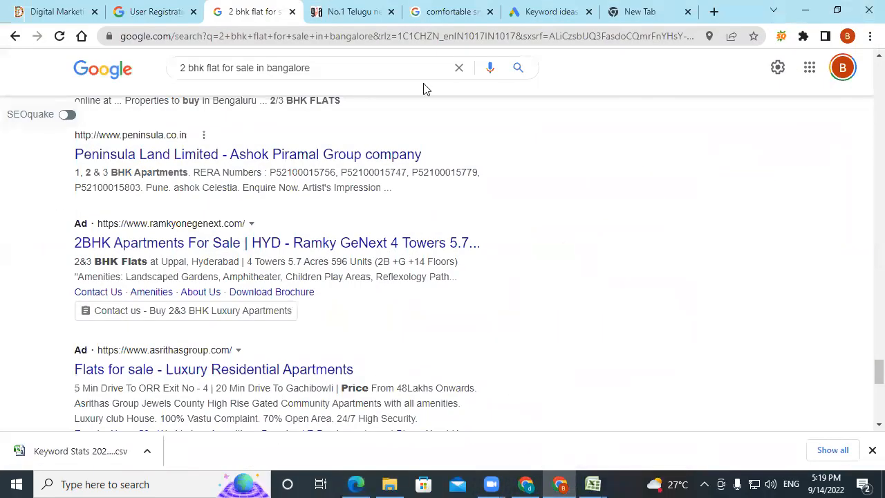
{"action": "left_click", "coordinate": [553, 17]}
{"action": "left_click", "coordinate": [55, 73]}
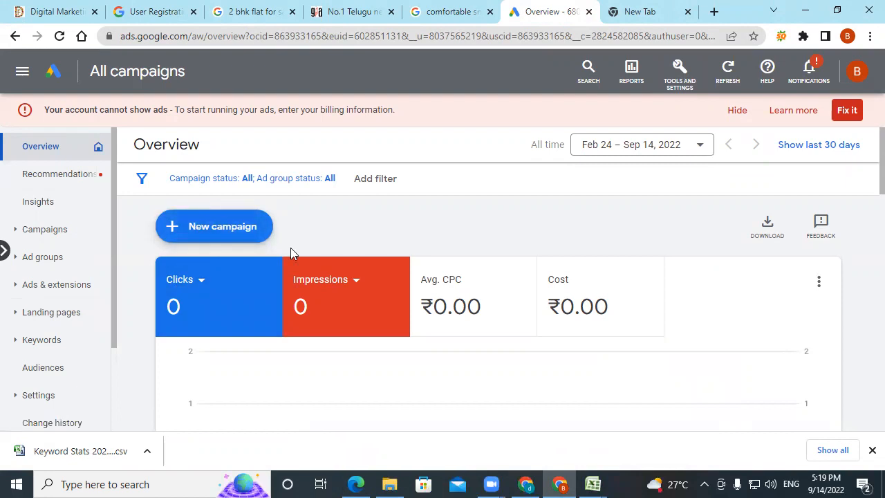
{"action": "scroll", "coordinate": [369, 278], "scroll_direction": "down", "scroll_amount": 5}
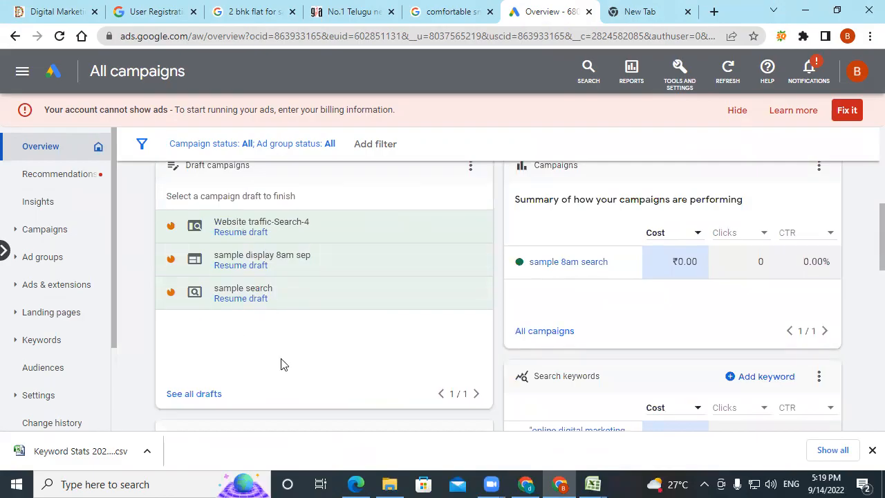
{"action": "scroll", "coordinate": [280, 364], "scroll_direction": "down", "scroll_amount": 2}
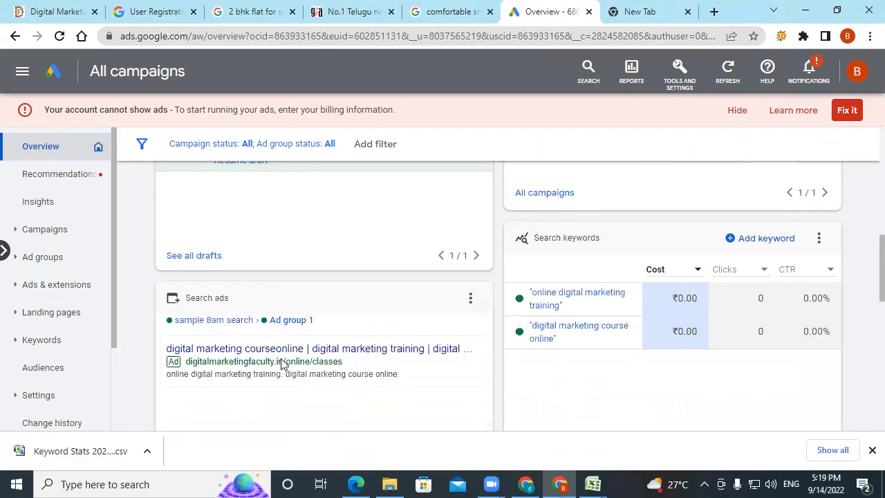
{"action": "scroll", "coordinate": [514, 371], "scroll_direction": "down", "scroll_amount": 1}
{"action": "scroll", "coordinate": [514, 371], "scroll_direction": "up", "scroll_amount": 2}
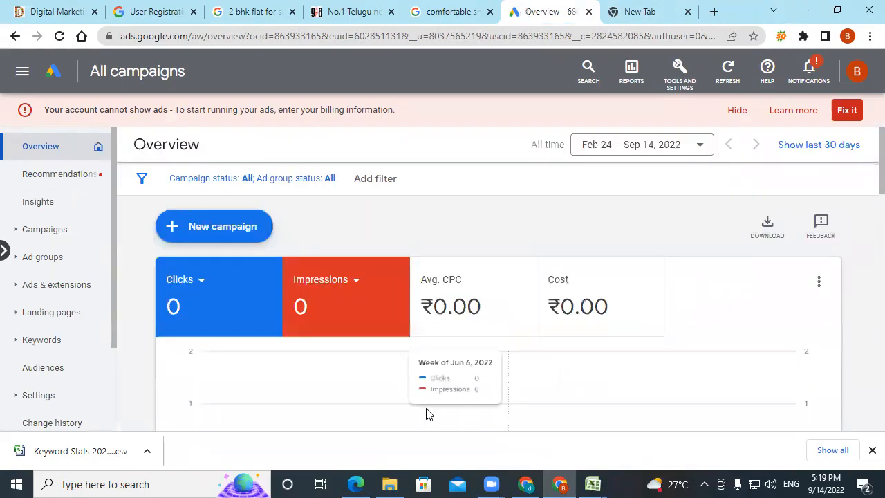
Start creating a new campaign from the All campaigns overview
{"action": "scroll", "coordinate": [442, 413], "scroll_direction": "down", "scroll_amount": 1}
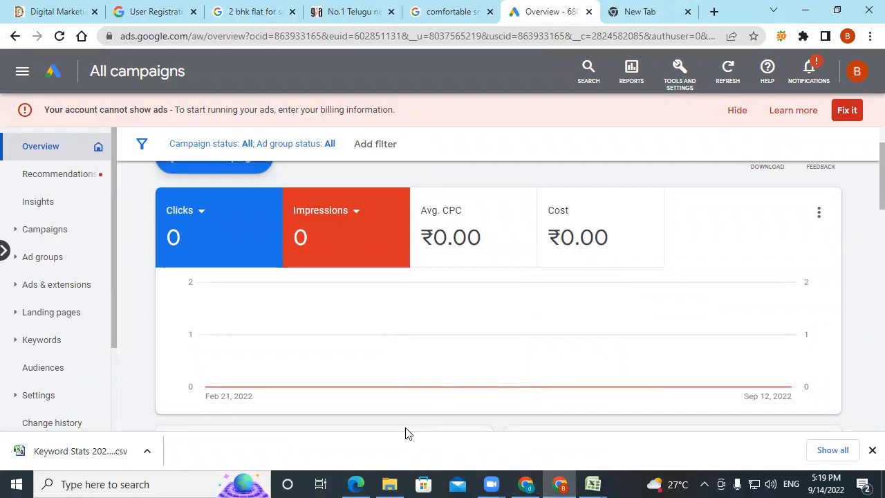
{"action": "scroll", "coordinate": [406, 433], "scroll_direction": "up", "scroll_amount": 1}
{"action": "left_click", "coordinate": [194, 244]}
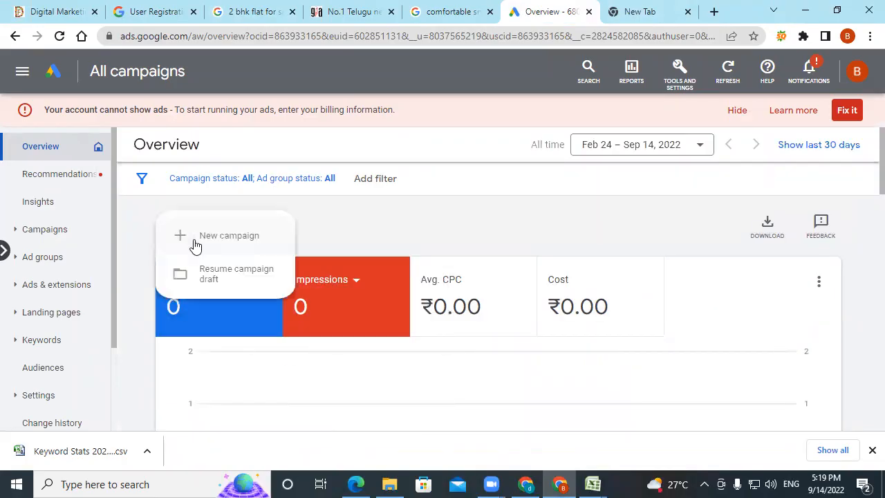
{"action": "left_click", "coordinate": [195, 243]}
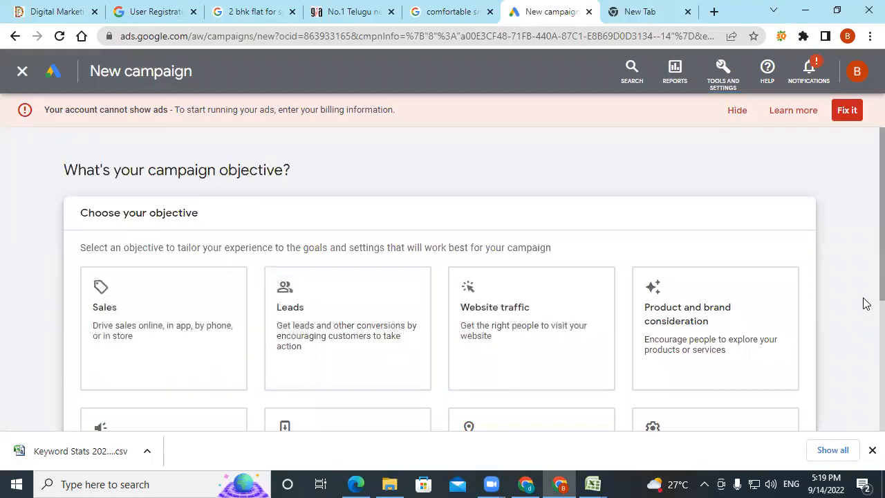
Examine the Sales, Leads and Website traffic objectives offered for the new campaign
{"action": "scroll", "coordinate": [862, 303], "scroll_direction": "down", "scroll_amount": 1}
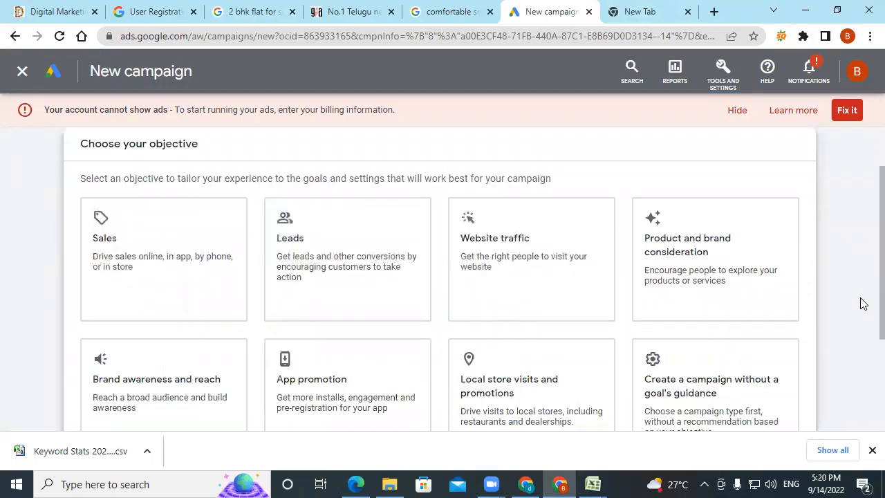
{"action": "scroll", "coordinate": [407, 294], "scroll_direction": "down", "scroll_amount": 1}
{"action": "left_click", "coordinate": [207, 228]}
{"action": "left_click", "coordinate": [331, 214]}
{"action": "left_click", "coordinate": [493, 217]}
{"action": "left_click", "coordinate": [197, 243]}
{"action": "left_click", "coordinate": [310, 223]}
{"action": "left_click", "coordinate": [500, 217]}
{"action": "left_click", "coordinate": [143, 221]}
{"action": "left_click", "coordinate": [396, 203]}
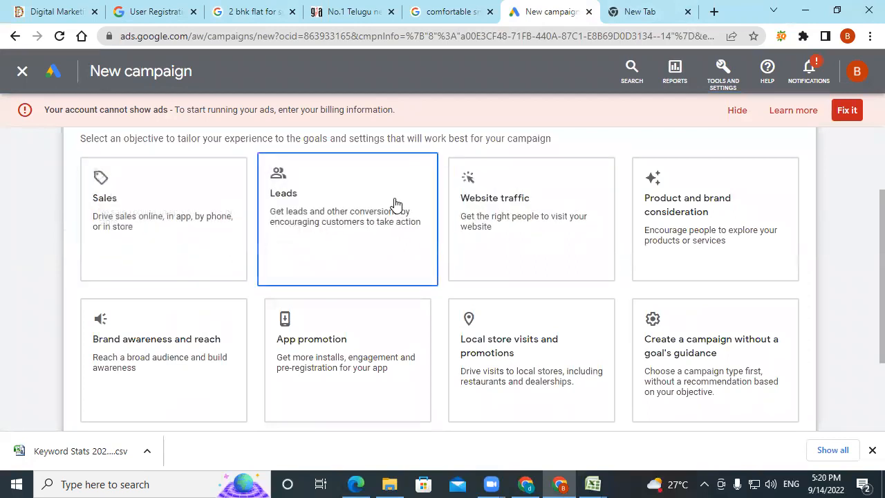
{"action": "left_click", "coordinate": [538, 200]}
Try the Product and brand consideration and the Brand awareness and reach objectives to compare their campaign types
{"action": "left_click", "coordinate": [690, 199]}
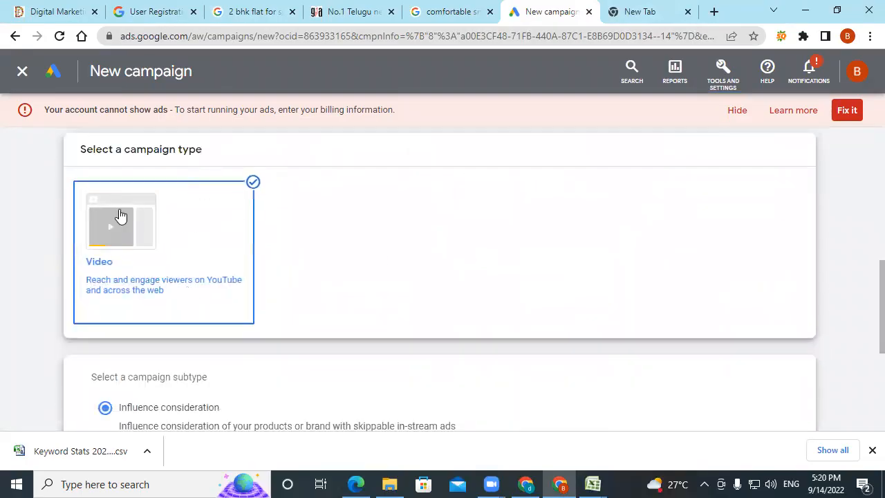
{"action": "scroll", "coordinate": [598, 287], "scroll_direction": "up", "scroll_amount": 3}
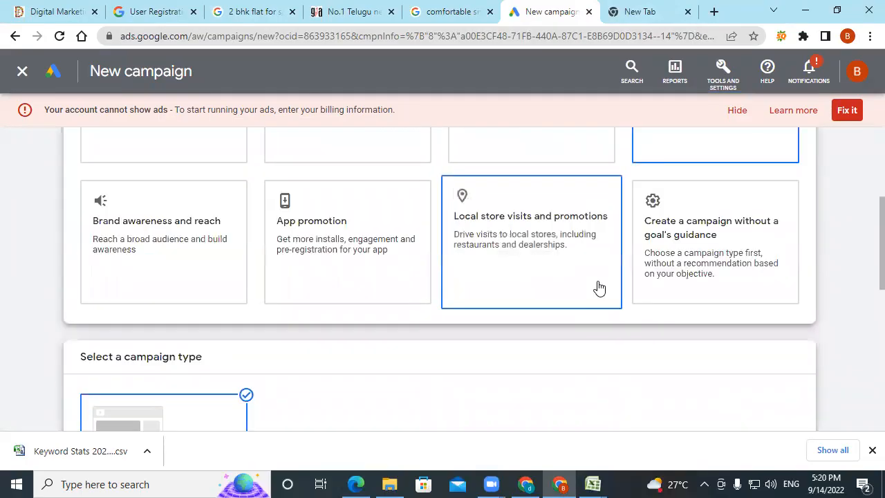
{"action": "left_click", "coordinate": [145, 279]}
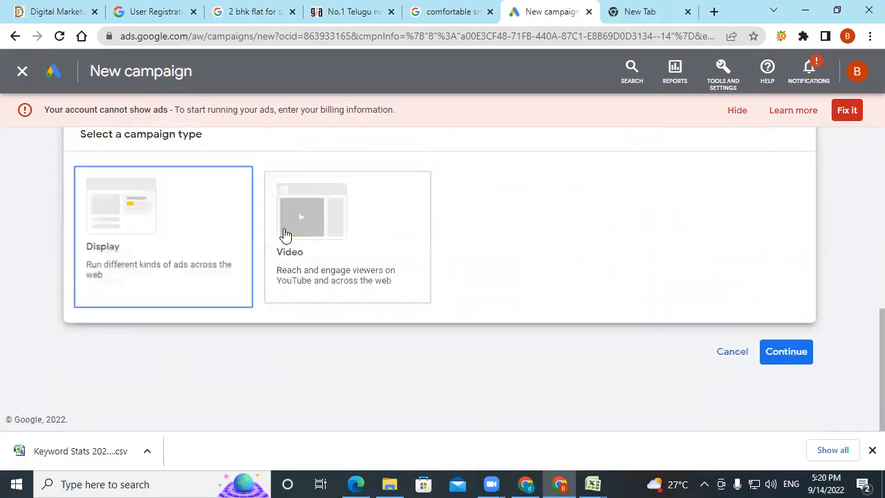
Choose Website traffic as the campaign objective and Search as the campaign type
{"action": "scroll", "coordinate": [431, 253], "scroll_direction": "up", "scroll_amount": 5}
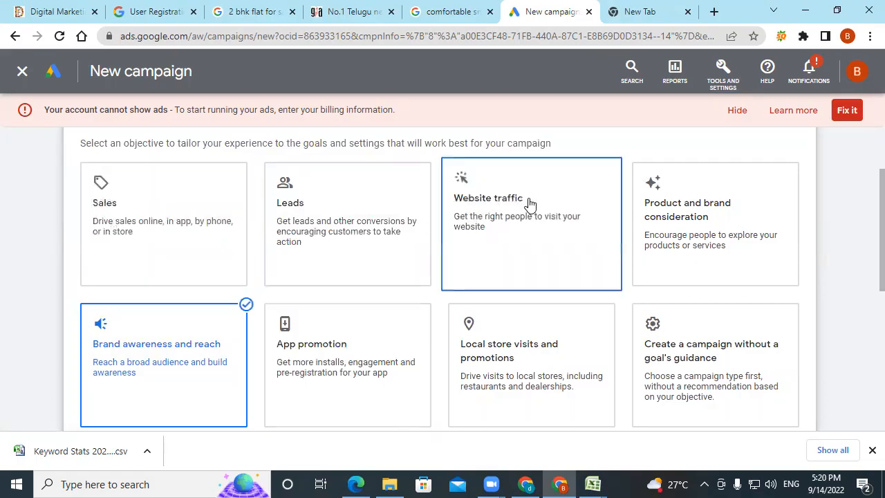
{"action": "scroll", "coordinate": [528, 202], "scroll_direction": "down", "scroll_amount": 5}
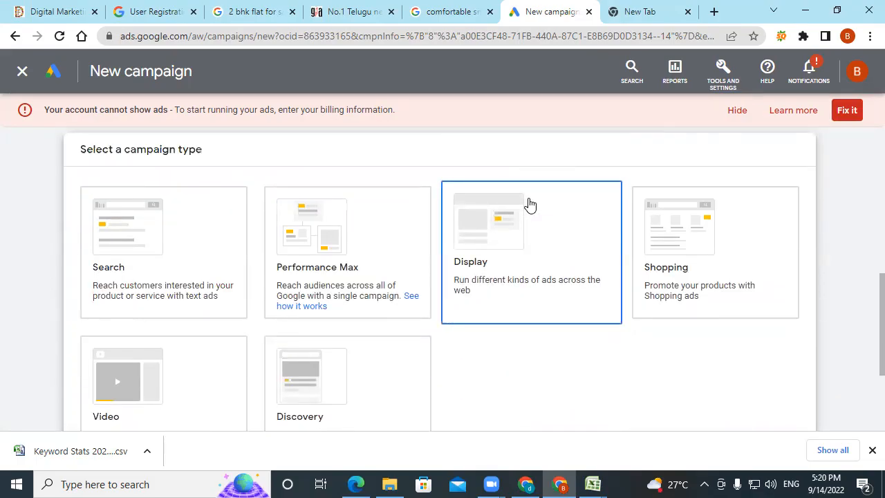
{"action": "scroll", "coordinate": [529, 203], "scroll_direction": "down", "scroll_amount": 3}
{"action": "scroll", "coordinate": [529, 203], "scroll_direction": "up", "scroll_amount": 8}
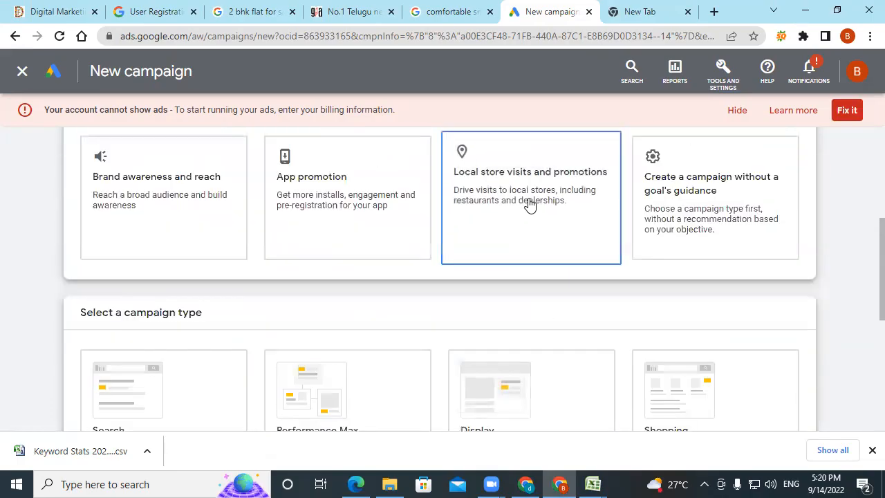
{"action": "left_click", "coordinate": [522, 213]}
{"action": "scroll", "coordinate": [399, 299], "scroll_direction": "down", "scroll_amount": 3}
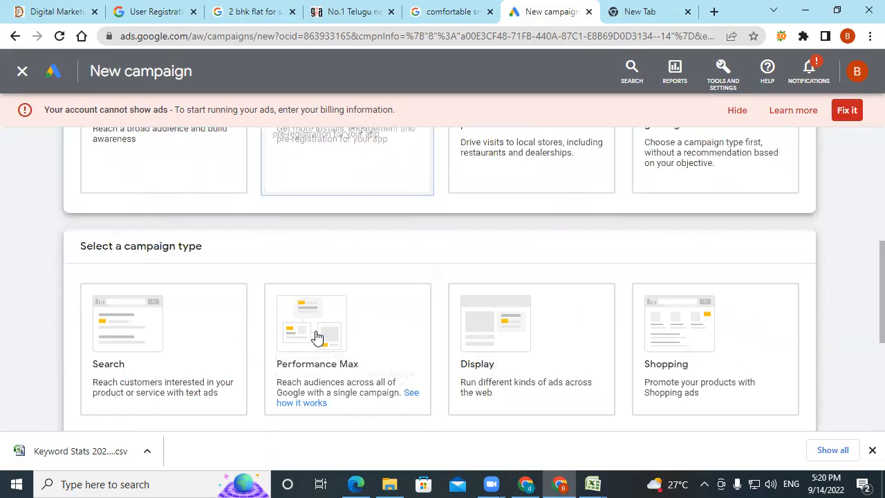
{"action": "left_click", "coordinate": [162, 367]}
Open the business's website field for entry and review the conversion tracking and campaign name sections
{"action": "scroll", "coordinate": [162, 367], "scroll_direction": "down", "scroll_amount": 9}
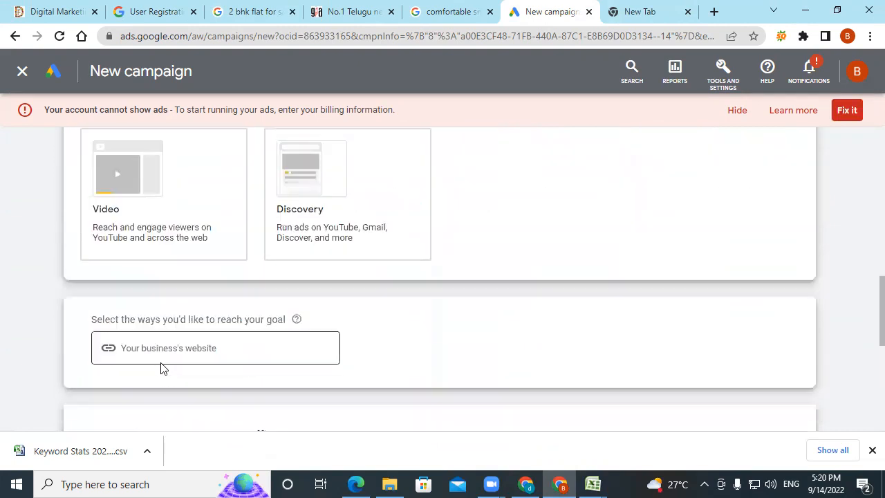
{"action": "scroll", "coordinate": [288, 337], "scroll_direction": "up", "scroll_amount": 2}
{"action": "left_click", "coordinate": [174, 264]}
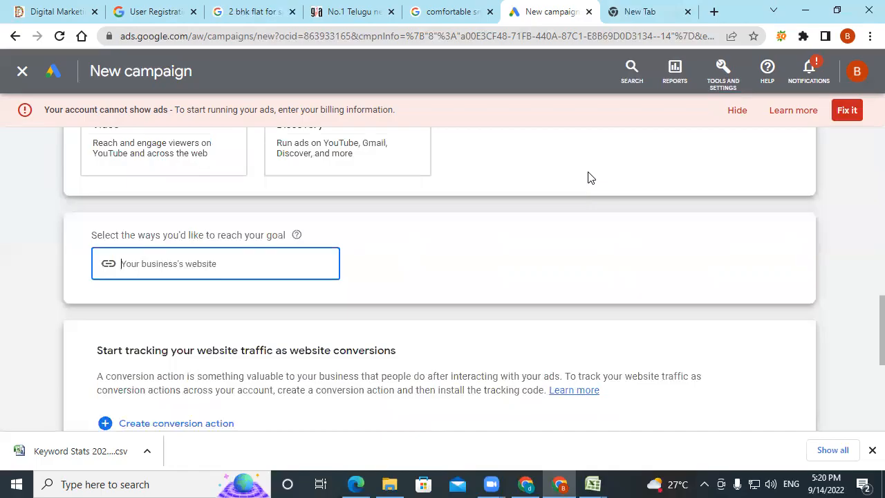
{"action": "scroll", "coordinate": [566, 205], "scroll_direction": "down", "scroll_amount": 3}
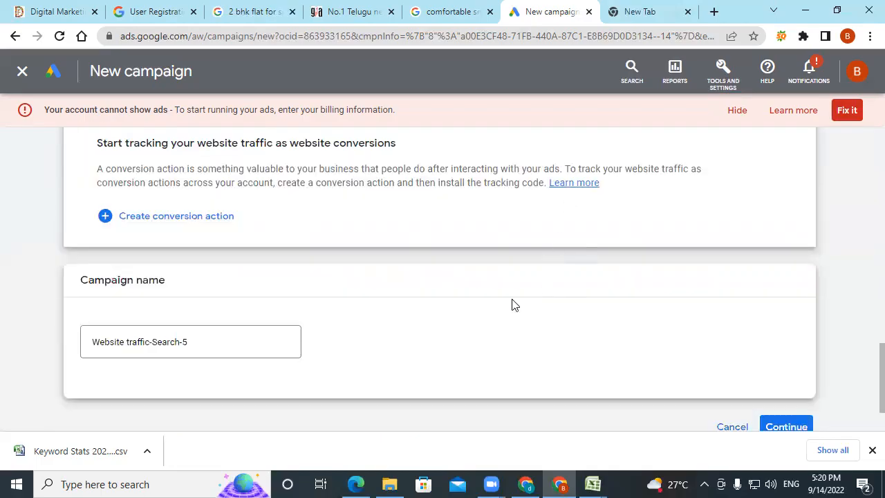
Name the campaign "sample 5pm search" and continue by starting a new campaign instead of a saved draft
{"action": "left_click", "coordinate": [141, 341]}
{"action": "key", "text": "ctrl+a"}
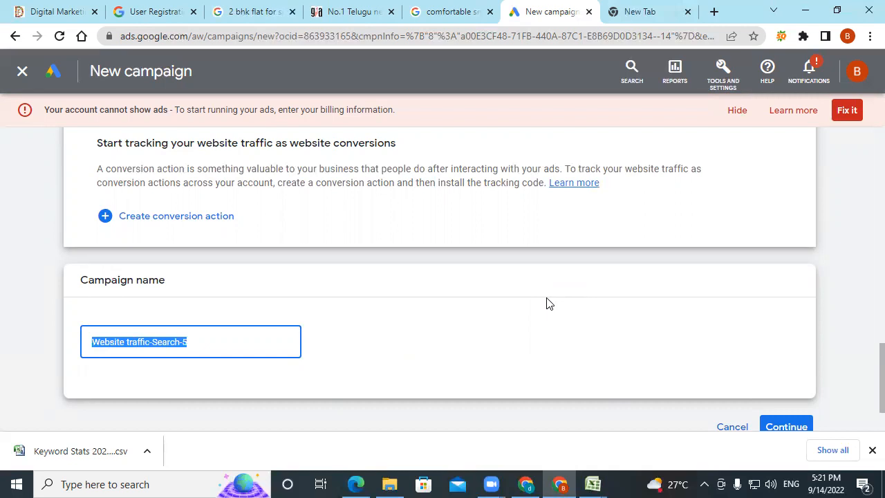
{"action": "type", "text": "sample"}
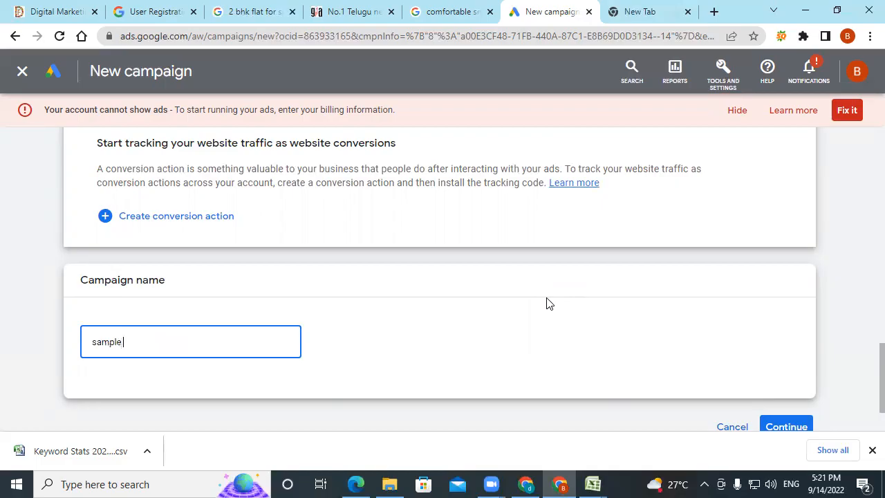
{"action": "type", "text": " 5pm search"}
{"action": "scroll", "coordinate": [753, 339], "scroll_direction": "down", "scroll_amount": 2}
{"action": "left_click", "coordinate": [767, 355]}
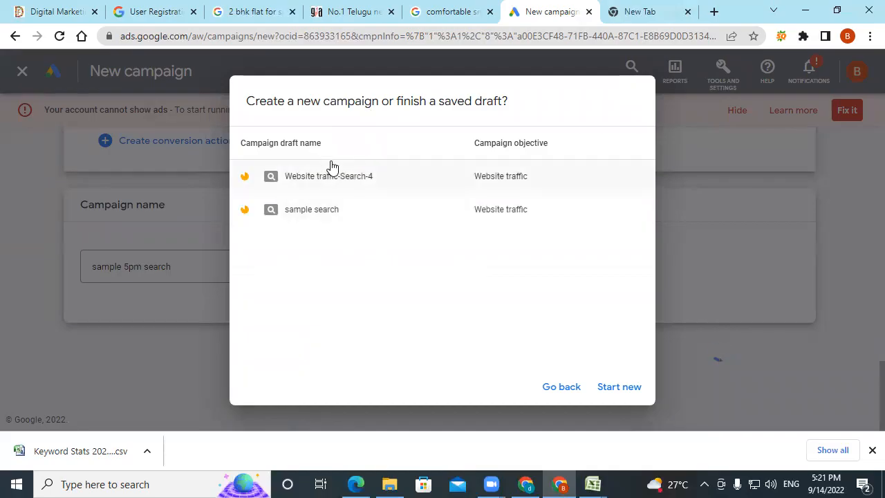
{"action": "left_click", "coordinate": [621, 389]}
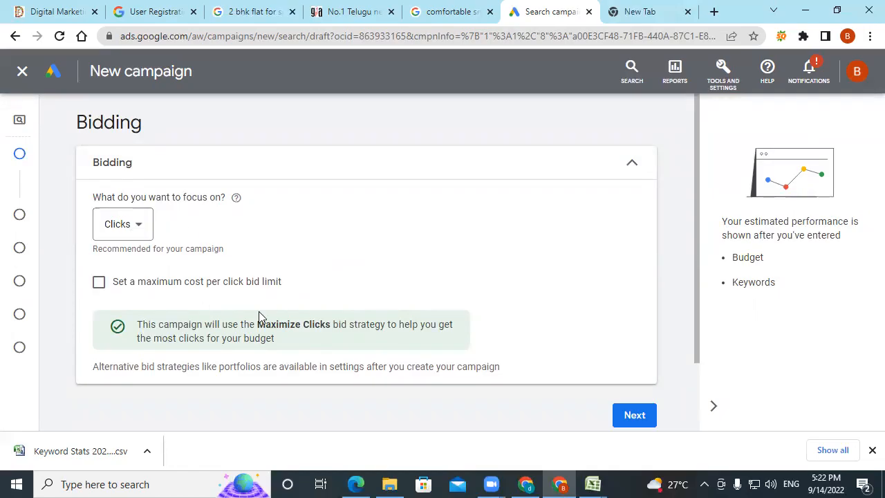
Enable a maximum cost per click bid limit of ₹100 for the Clicks focus and proceed to the campaign settings
{"action": "left_click", "coordinate": [100, 283]}
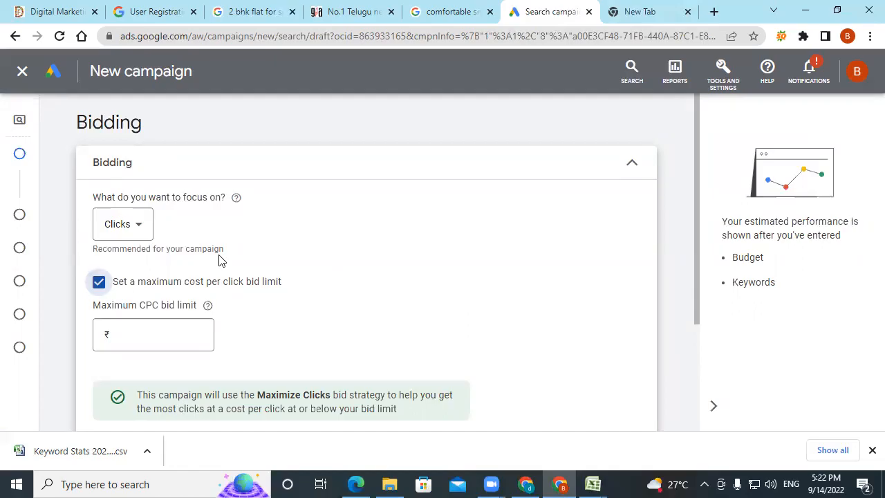
{"action": "left_click", "coordinate": [126, 337]}
{"action": "type", "text": "100"}
{"action": "left_click", "coordinate": [306, 322]}
{"action": "scroll", "coordinate": [306, 322], "scroll_direction": "down", "scroll_amount": 3}
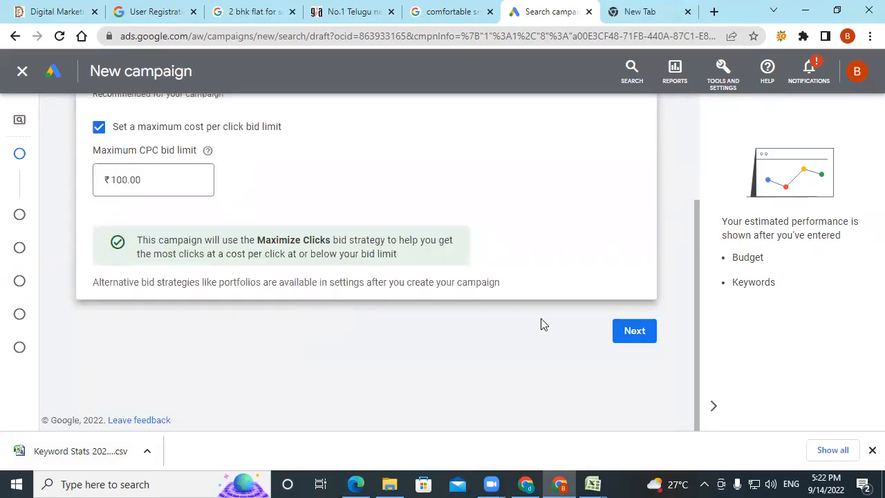
{"action": "left_click", "coordinate": [628, 331]}
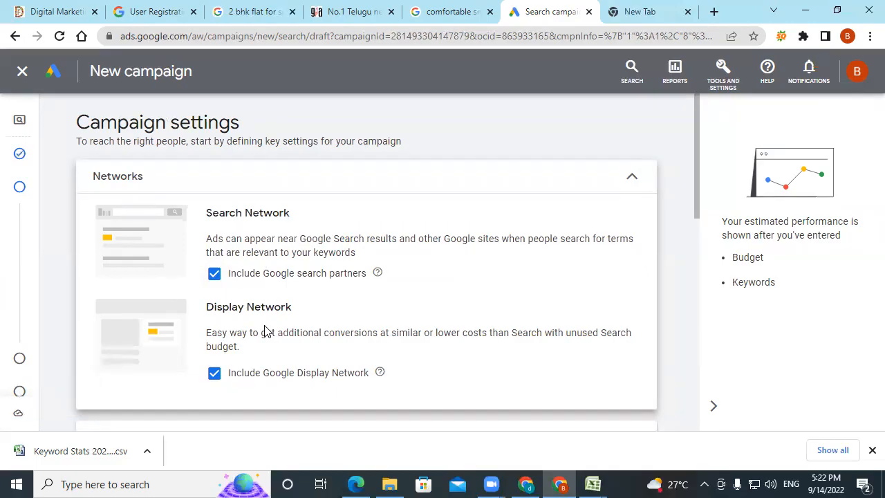
Exclude Google search partners and the Google Display Network from the campaign's networks
{"action": "left_click", "coordinate": [215, 275]}
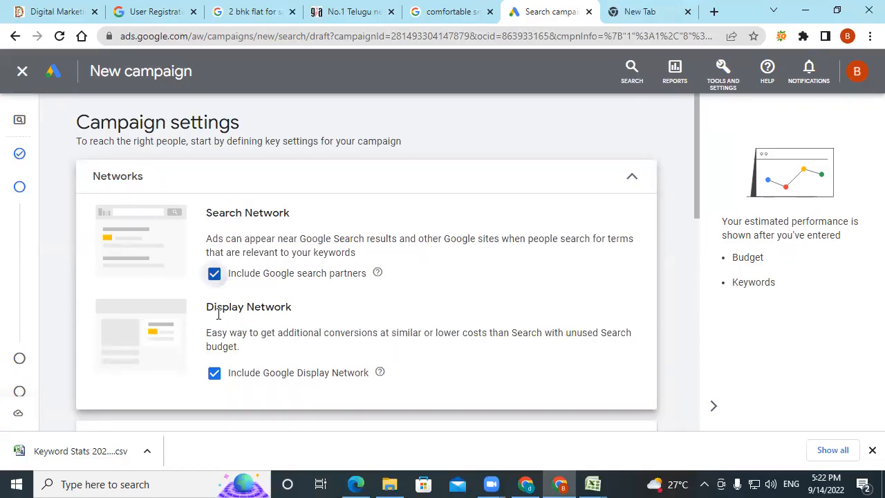
{"action": "left_click", "coordinate": [214, 376]}
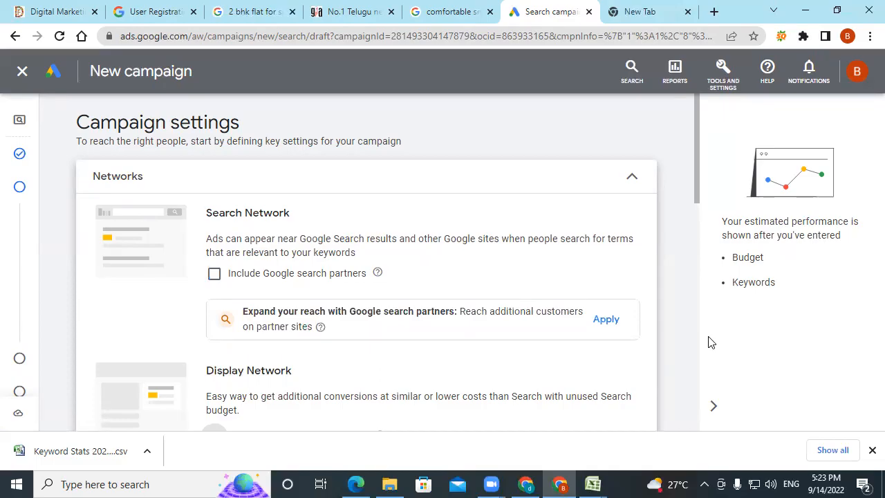
Switch location targeting to entering another location and look up the matches for "telanga"
{"action": "scroll", "coordinate": [518, 333], "scroll_direction": "down", "scroll_amount": 5}
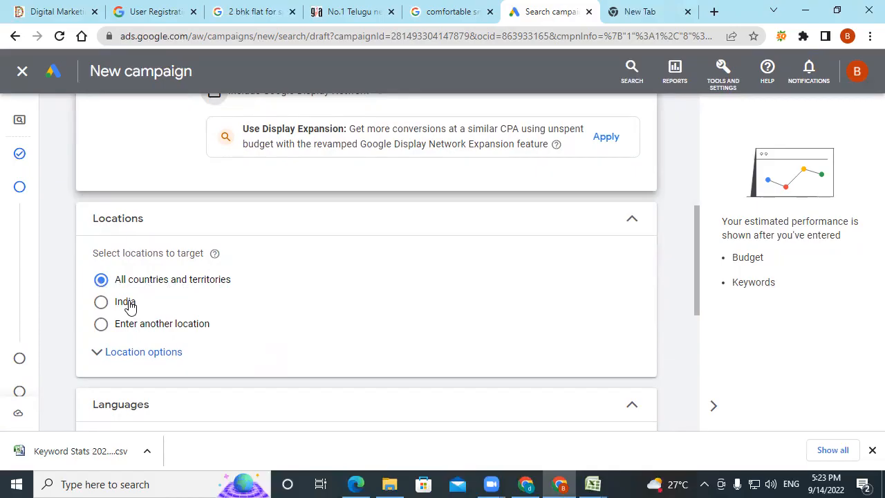
{"action": "left_click", "coordinate": [132, 323]}
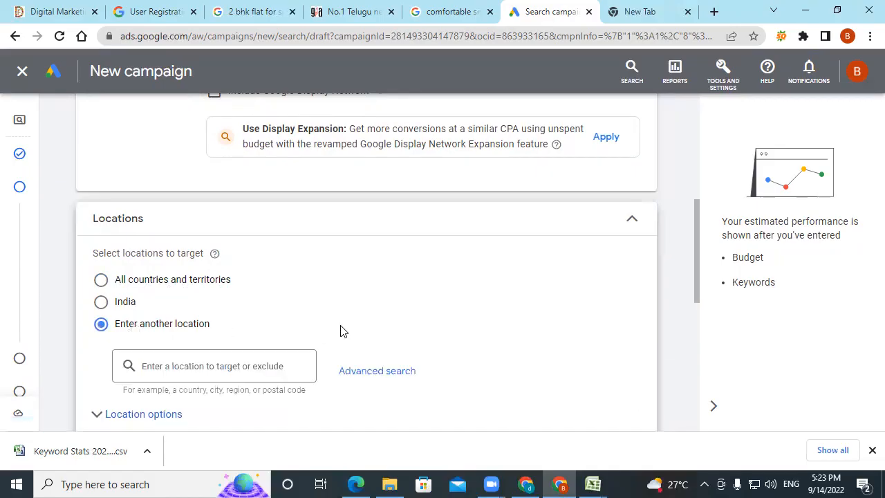
{"action": "left_click", "coordinate": [251, 365]}
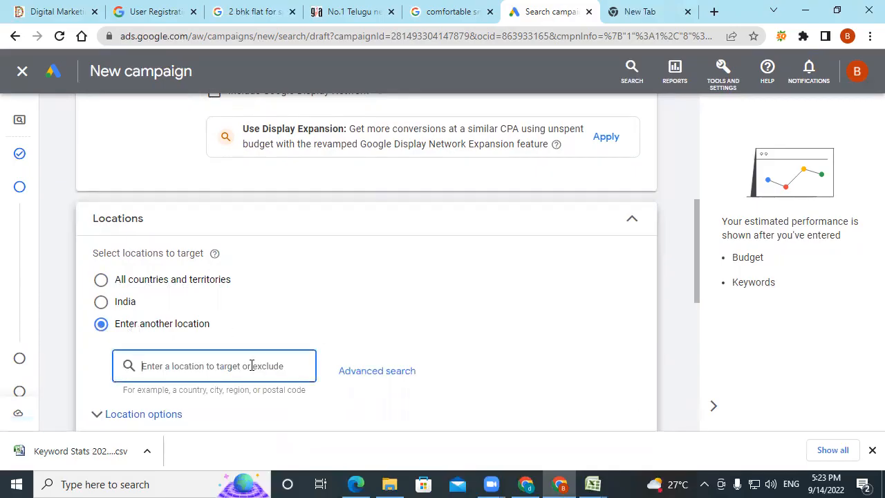
{"action": "type", "text": "telanga"}
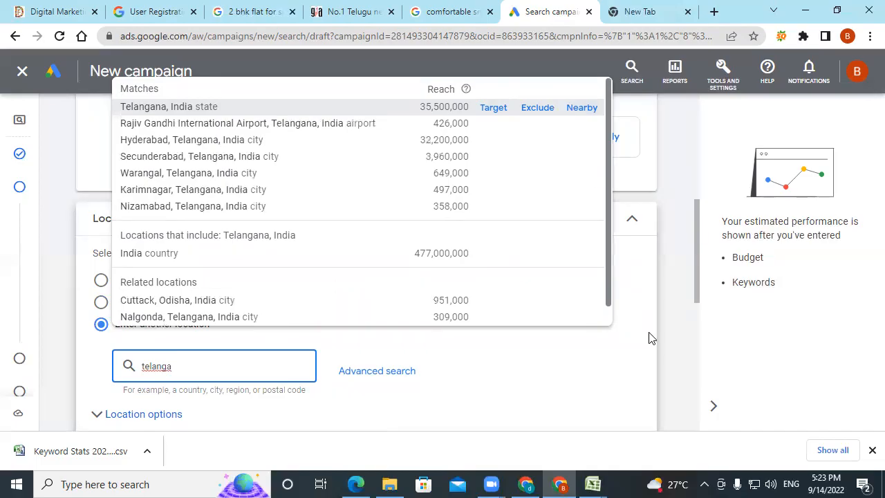
{"action": "left_click", "coordinate": [651, 384]}
Look up "hyder" and add the city of Hyderabad, Telangana, India as a targeted location
{"action": "left_click", "coordinate": [165, 364]}
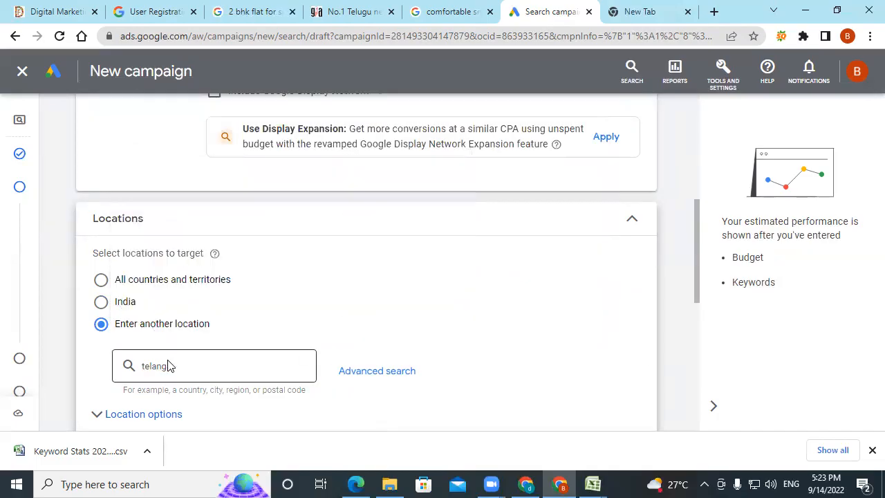
{"action": "type", "text": "hyder"}
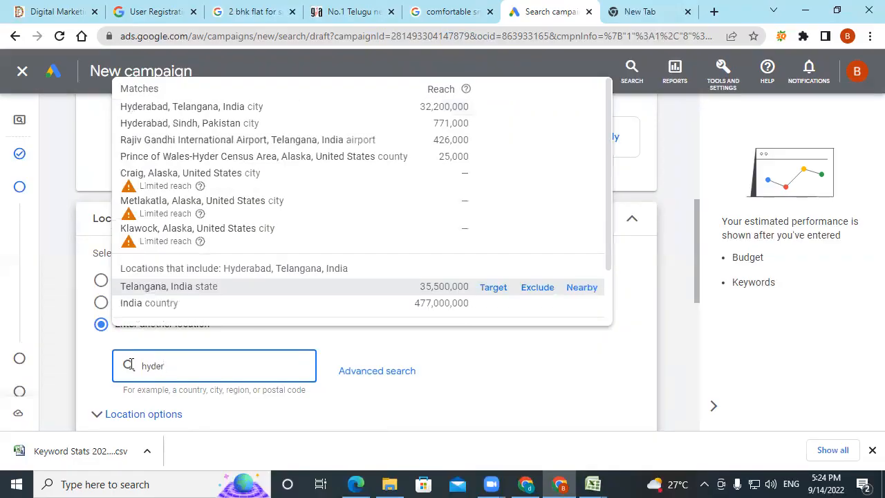
{"action": "mouse_move", "coordinate": [408, 106]}
{"action": "left_click", "coordinate": [492, 109]}
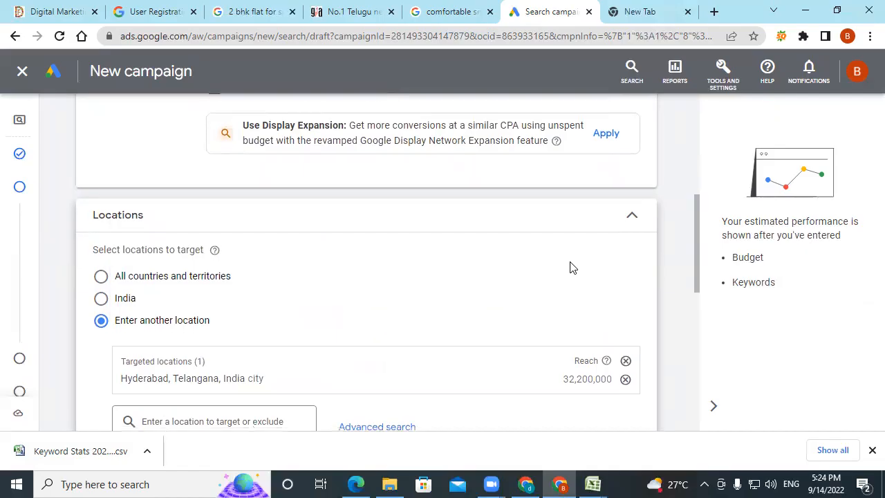
Open the advanced location search and examine the highlighted Hyderabad target area and its boundary around Secunderabad on the map
{"action": "scroll", "coordinate": [570, 267], "scroll_direction": "down", "scroll_amount": 1}
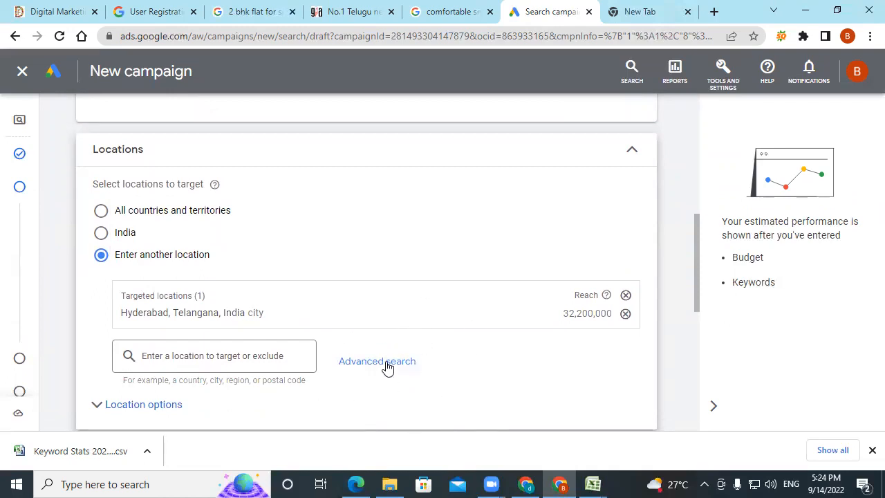
{"action": "left_click", "coordinate": [472, 371]}
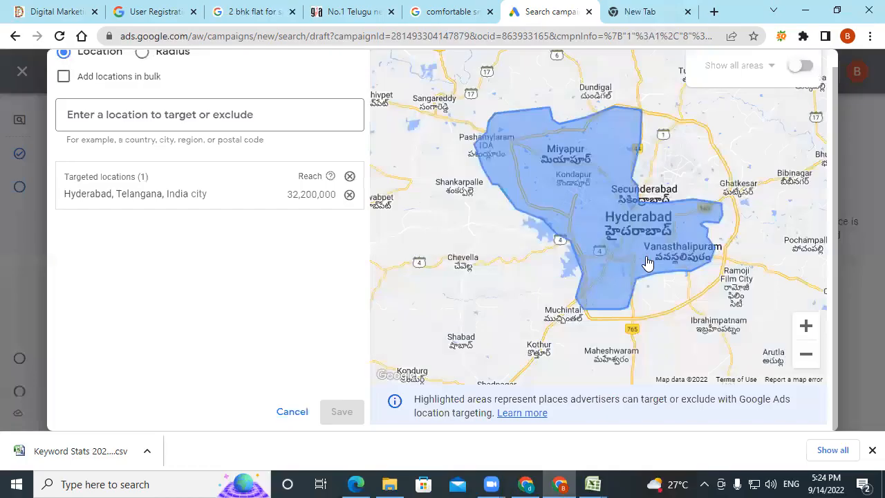
{"action": "scroll", "coordinate": [647, 263], "scroll_direction": "up", "scroll_amount": 2}
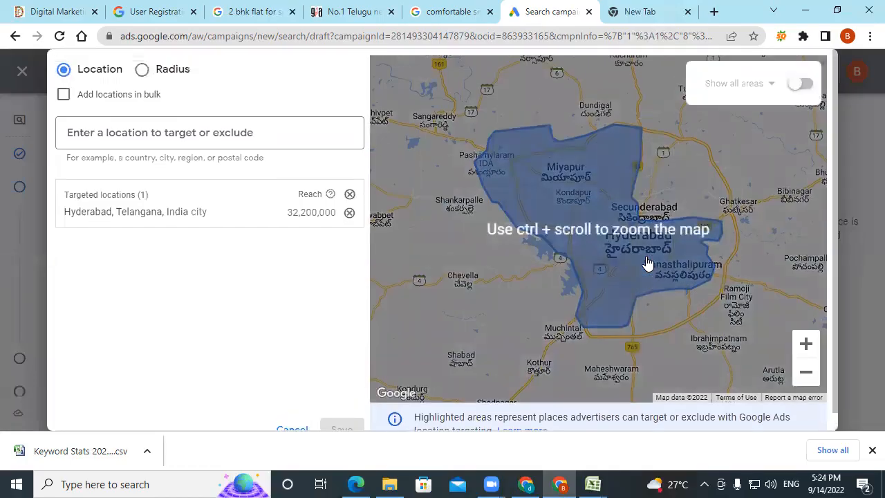
{"action": "scroll", "coordinate": [647, 263], "scroll_direction": "up", "scroll_amount": 3}
{"action": "left_click_drag", "start_coordinate": [675, 199], "coordinate": [585, 340]}
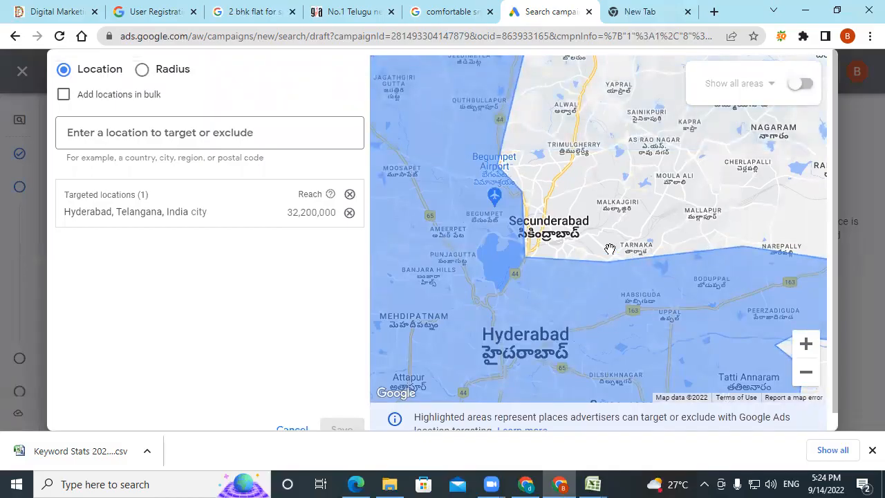
{"action": "left_click_drag", "start_coordinate": [569, 205], "coordinate": [598, 278]}
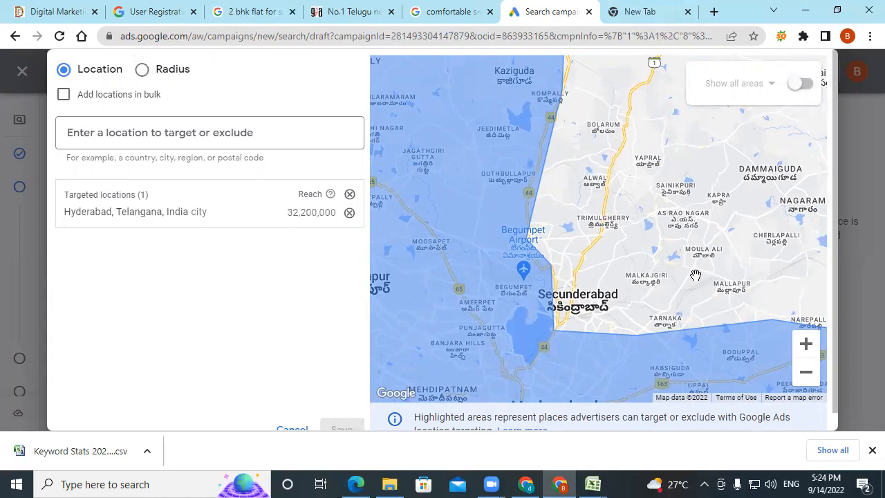
{"action": "scroll", "coordinate": [696, 275], "scroll_direction": "down", "scroll_amount": 1}
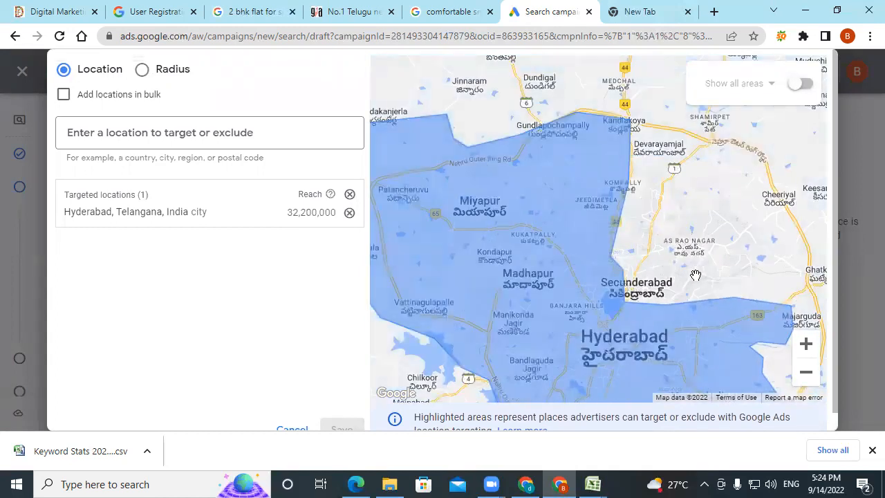
{"action": "scroll", "coordinate": [695, 275], "scroll_direction": "down", "scroll_amount": 1}
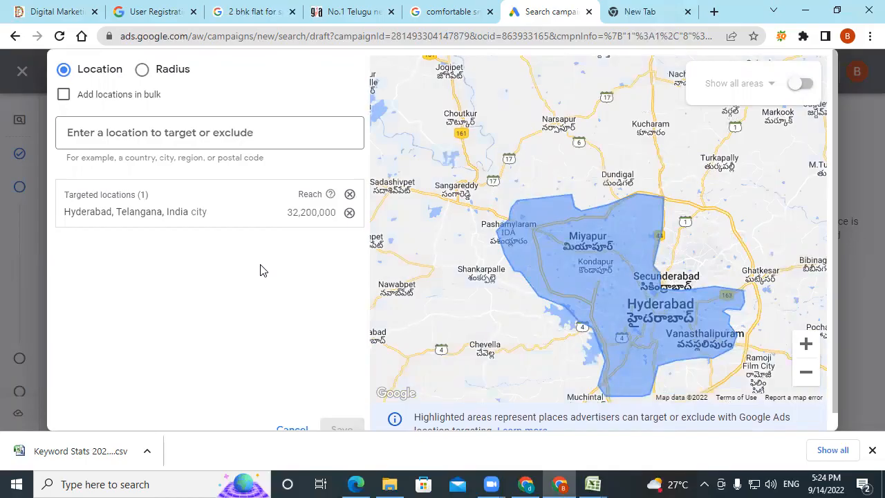
Remove the Hyderabad city target and switch to radius targeting with a distance of 15 km
{"action": "left_click", "coordinate": [350, 214]}
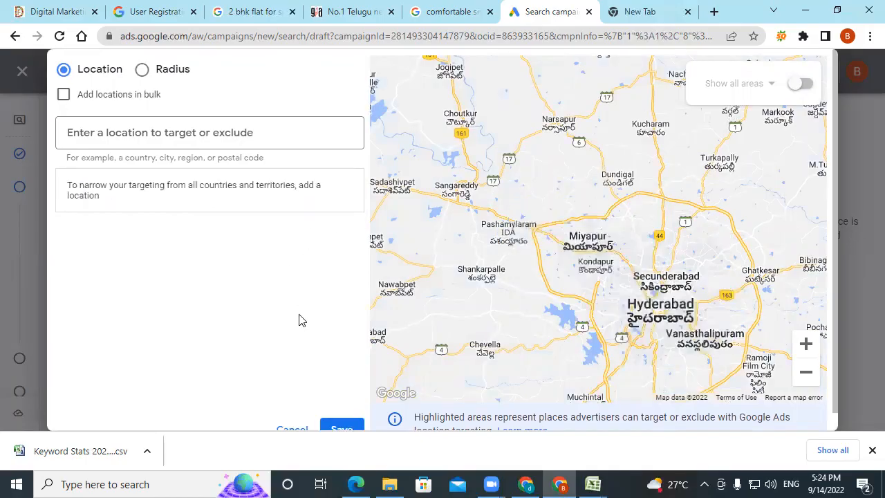
{"action": "left_click", "coordinate": [143, 70]}
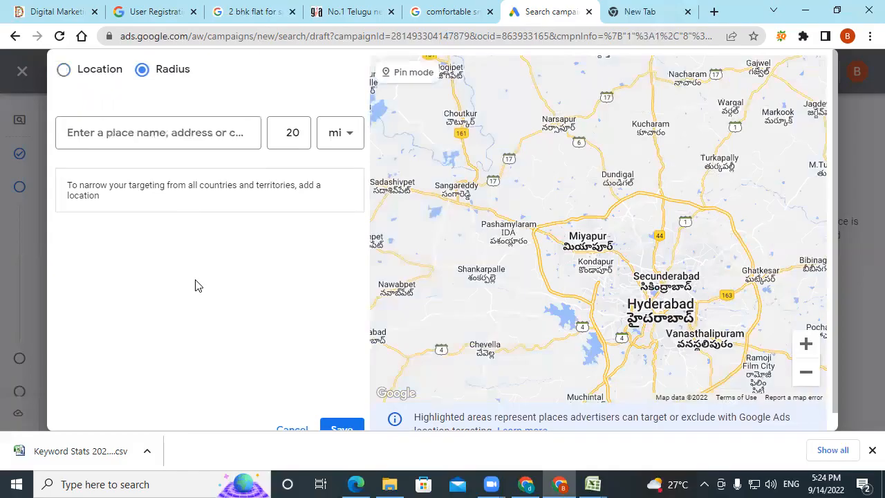
{"action": "left_click", "coordinate": [335, 139]}
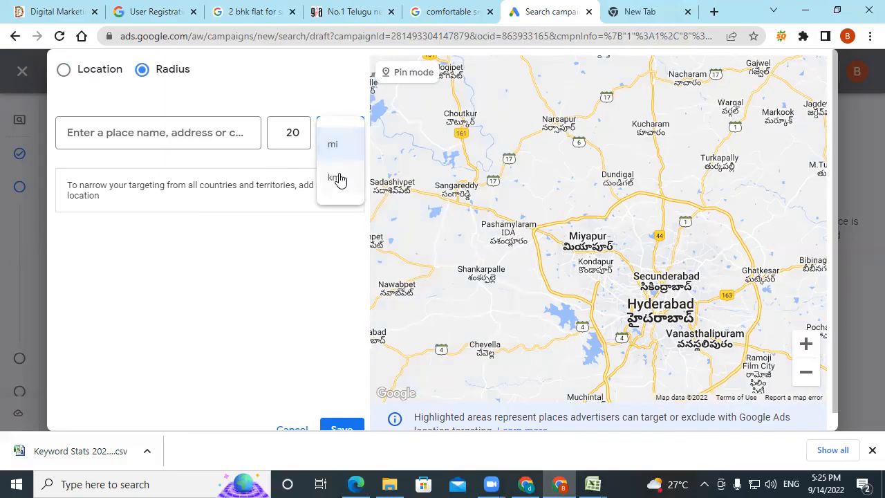
{"action": "left_click", "coordinate": [335, 178]}
{"action": "left_click", "coordinate": [286, 136]}
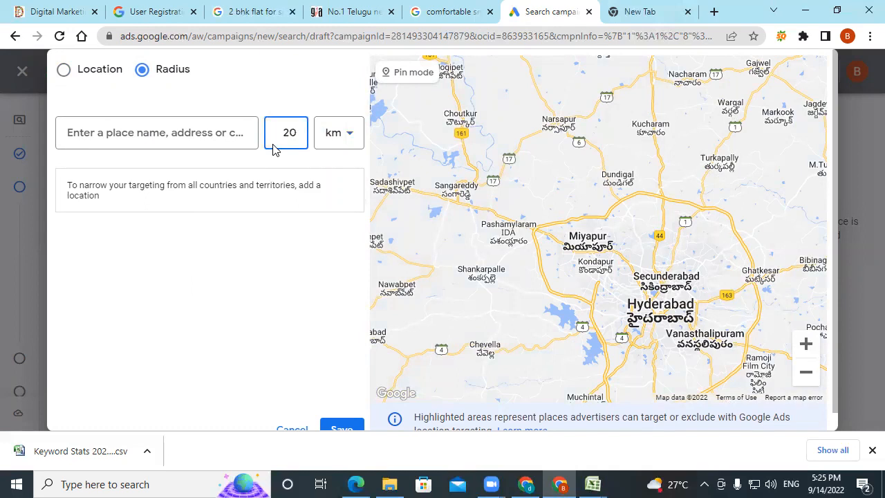
{"action": "key", "text": "BackSpace"}
{"action": "key", "text": "BackSpace"}
{"action": "type", "text": "1"}
{"action": "type", "text": "5"}
Look up "hyder" and target the 15 km radius around Hyderabad, Telangana
{"action": "left_click", "coordinate": [220, 136]}
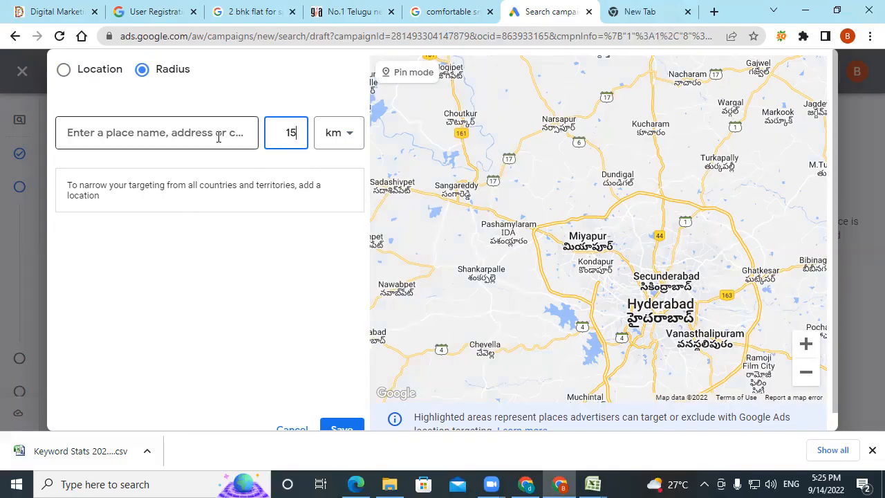
{"action": "type", "text": "hyder"}
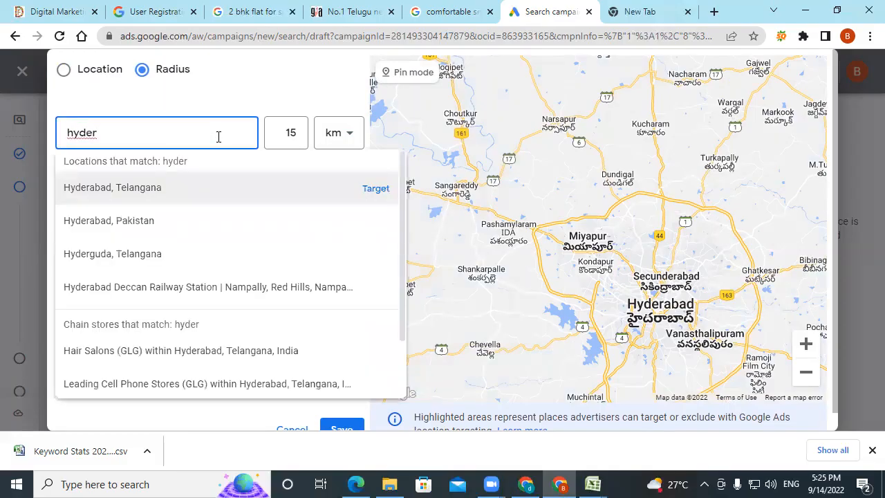
{"action": "left_click", "coordinate": [375, 189]}
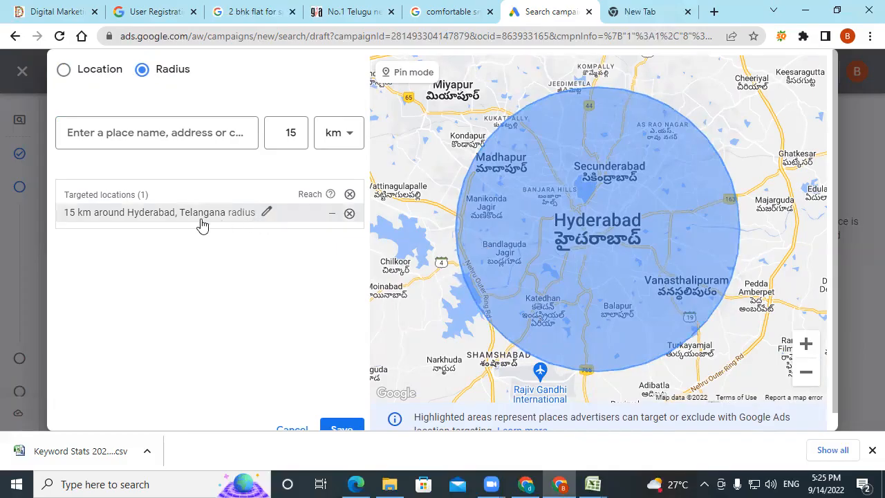
Set the target radius around Hyderabad, Telangana to 25 km and save it
{"action": "left_click", "coordinate": [268, 214]}
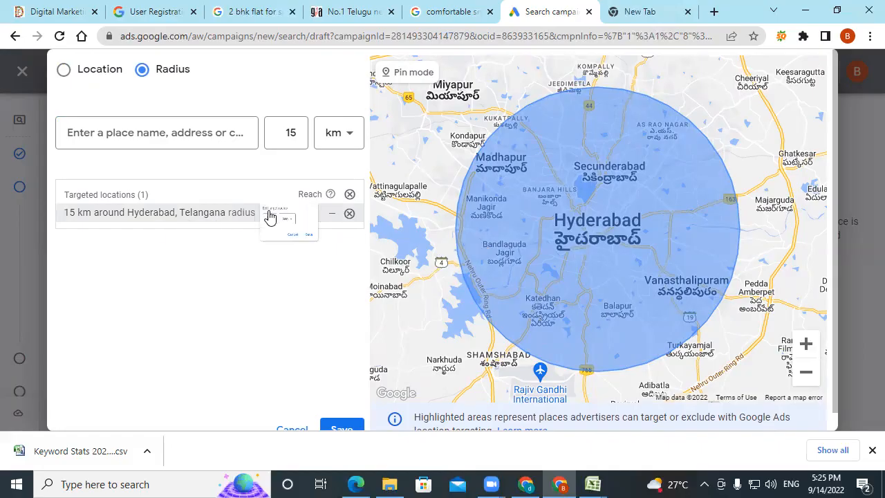
{"action": "left_click", "coordinate": [291, 250]}
{"action": "left_click_drag", "start_coordinate": [289, 250], "coordinate": [295, 250]}
{"action": "type", "text": "25"}
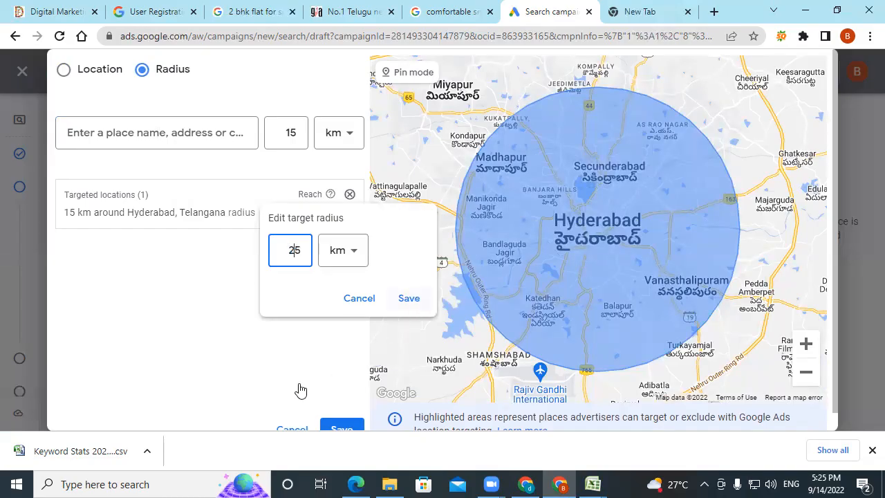
{"action": "key", "text": "Return"}
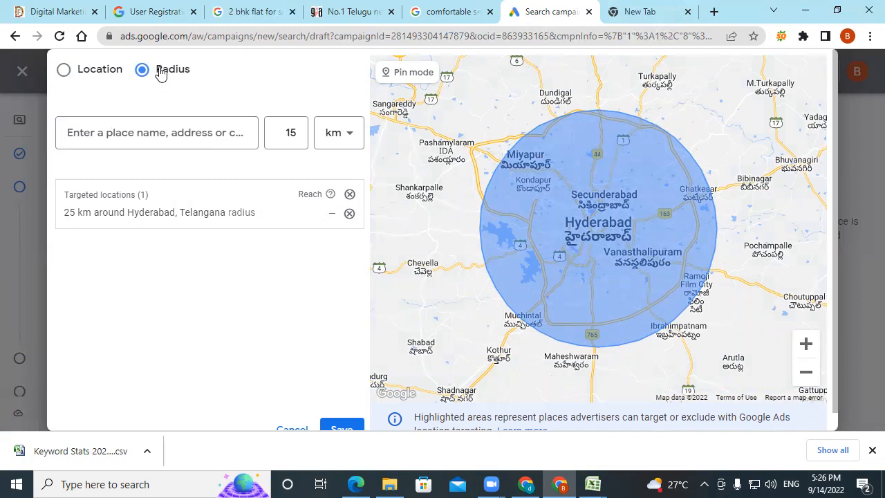
Replace the 25 km Hyderabad radius with a 15 km radius around Ameerpet, Hyderabad, Telangana, found with "amee", with pin mode on
{"action": "left_click", "coordinate": [350, 215]}
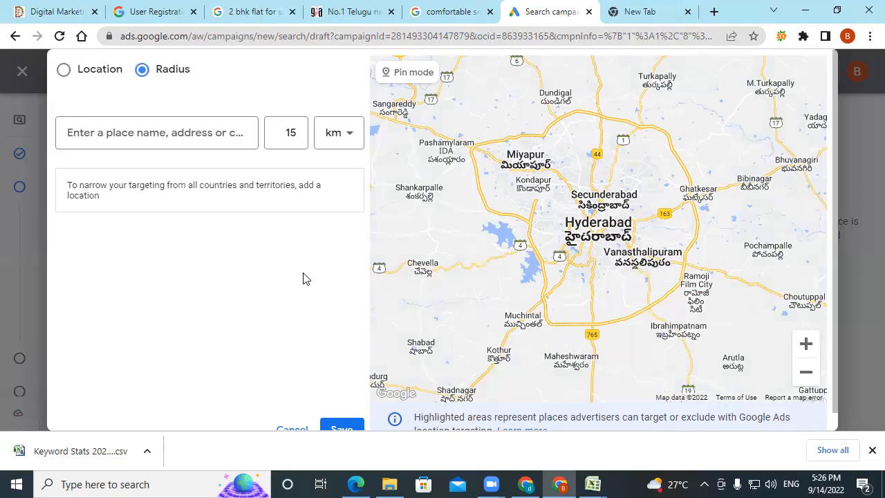
{"action": "left_click", "coordinate": [394, 77]}
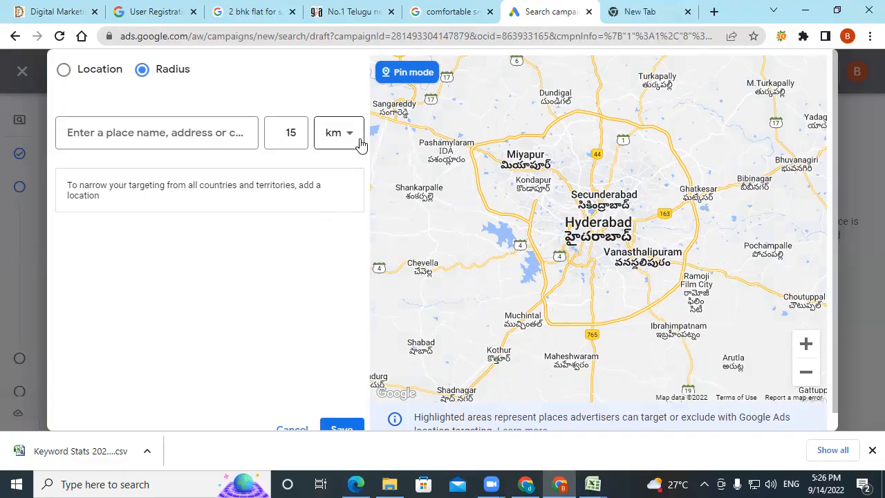
{"action": "left_click", "coordinate": [131, 138]}
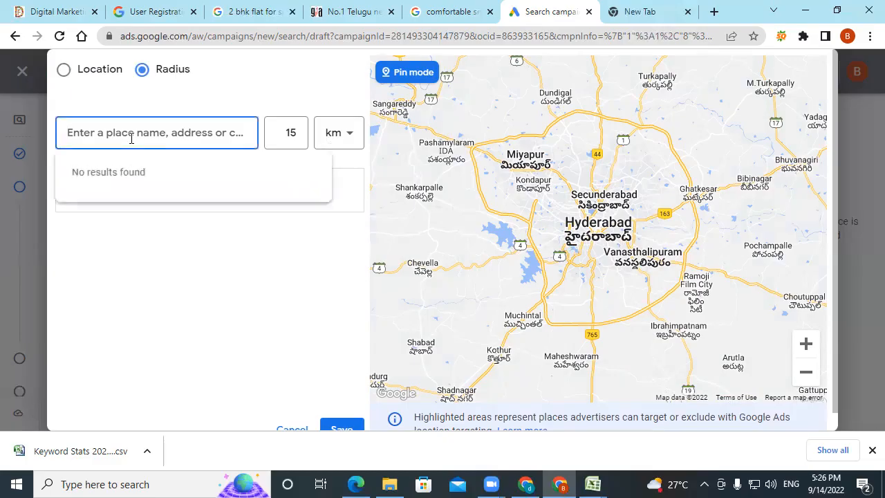
{"action": "type", "text": "amee"}
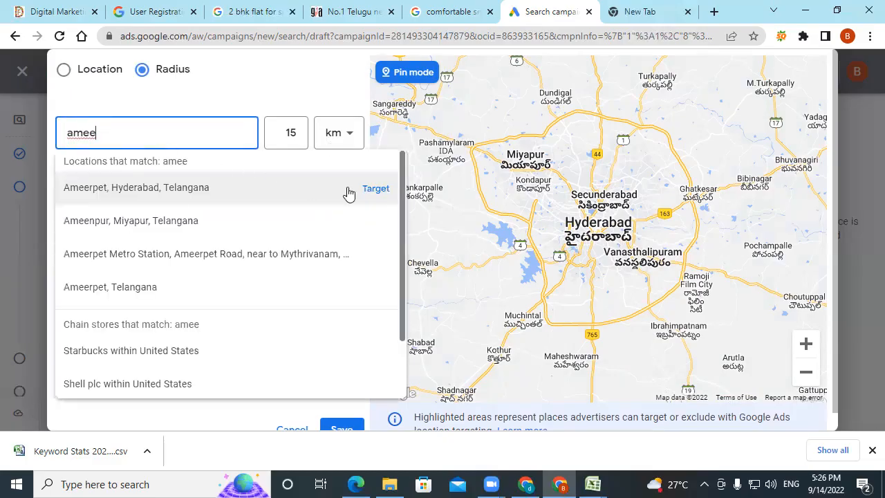
{"action": "left_click", "coordinate": [376, 188]}
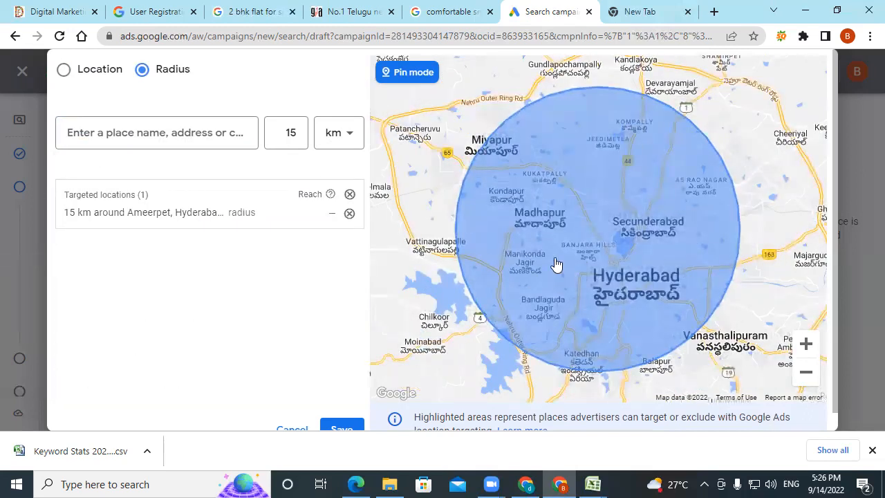
Examine the Ameerpet surroundings within the target circle on the map and remove the 15 km Ameerpet radius target
{"action": "scroll", "coordinate": [556, 264], "scroll_direction": "down", "scroll_amount": 2}
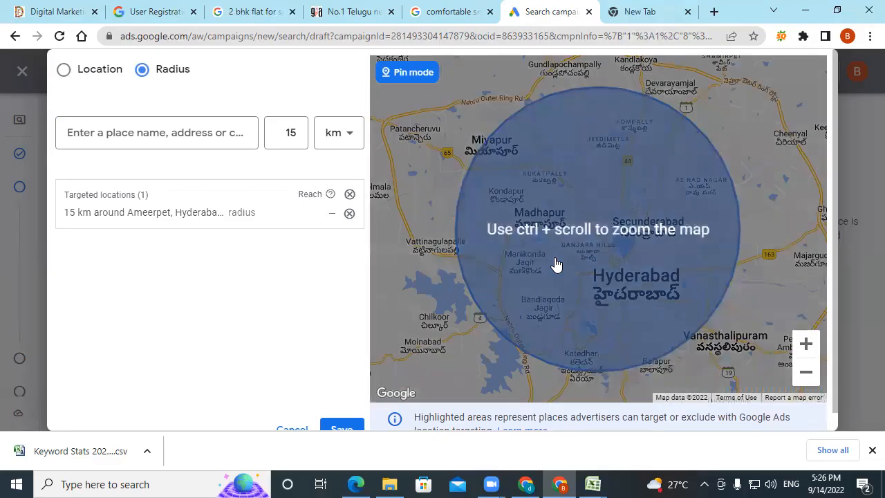
{"action": "scroll", "coordinate": [557, 264], "scroll_direction": "up", "scroll_amount": 2}
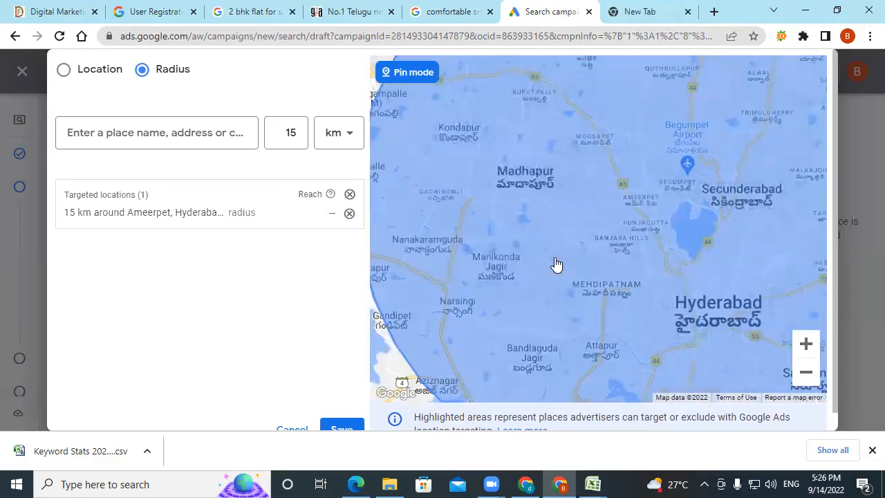
{"action": "scroll", "coordinate": [607, 234], "scroll_direction": "up", "scroll_amount": 2}
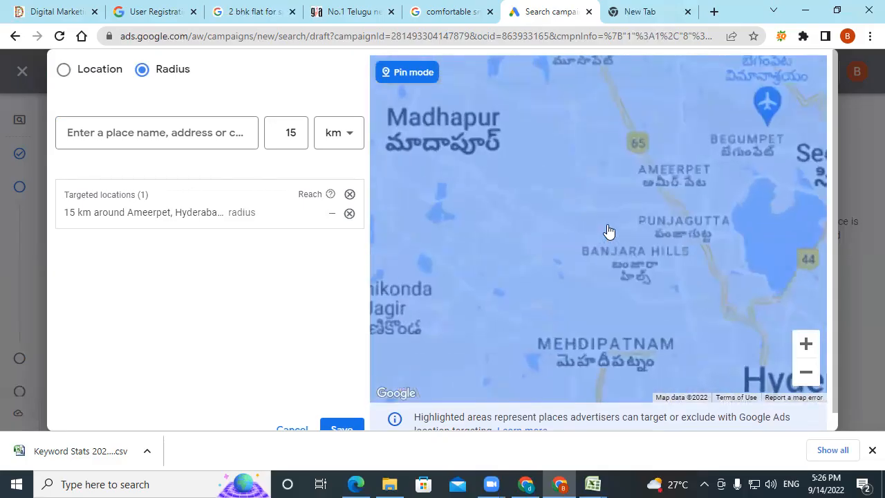
{"action": "left_click_drag", "start_coordinate": [608, 232], "coordinate": [505, 284]}
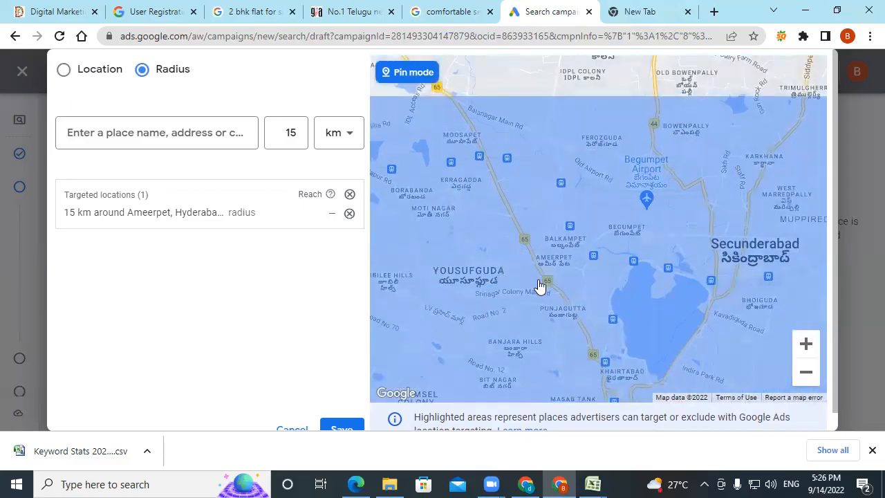
{"action": "scroll", "coordinate": [540, 287], "scroll_direction": "up", "scroll_amount": 1}
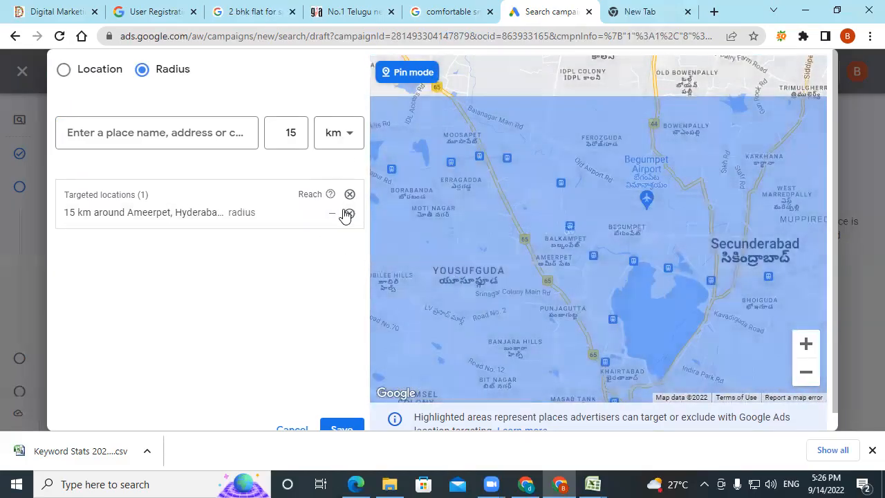
{"action": "left_click", "coordinate": [347, 214]}
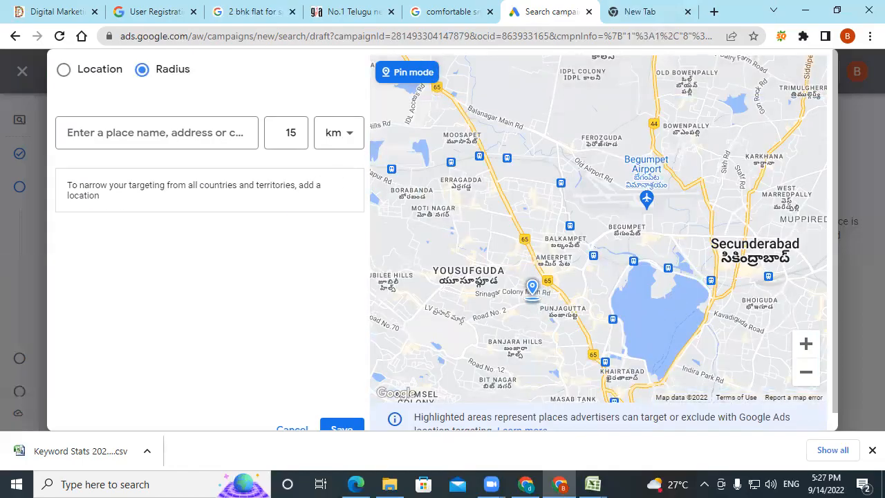
Place a pin beside Ameerpet metro station on the map and target the 15 km radius around it
{"action": "scroll", "coordinate": [532, 291], "scroll_direction": "up", "scroll_amount": 1}
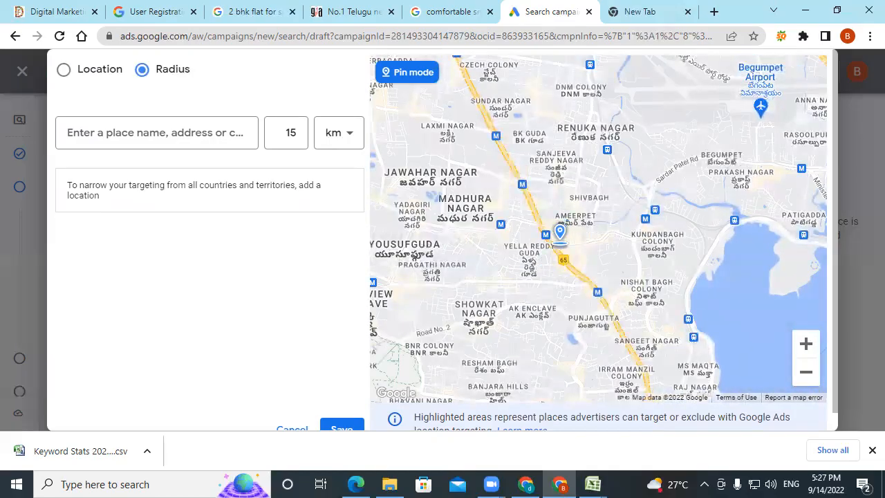
{"action": "scroll", "coordinate": [545, 252], "scroll_direction": "up", "scroll_amount": 1}
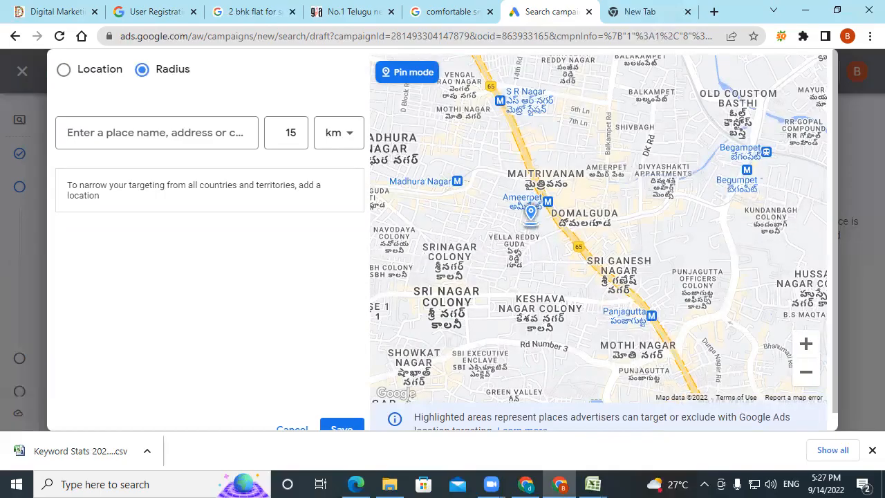
{"action": "scroll", "coordinate": [530, 200], "scroll_direction": "up", "scroll_amount": 2}
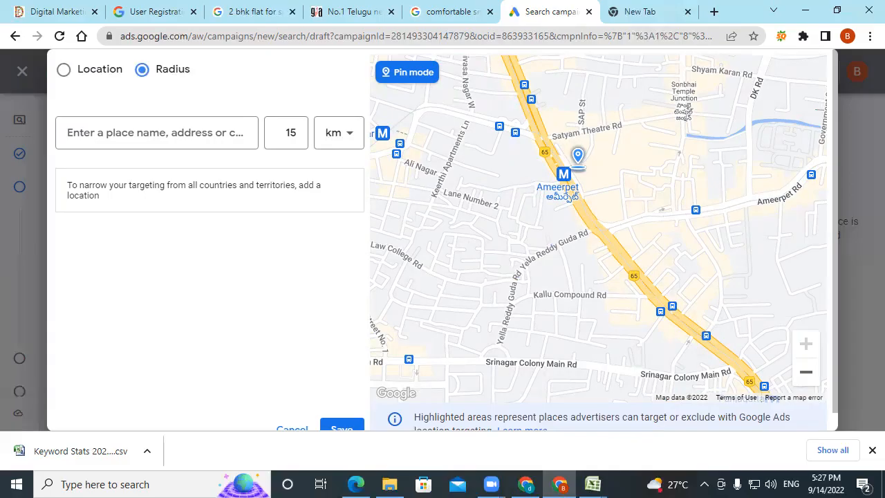
{"action": "left_click", "coordinate": [577, 164]}
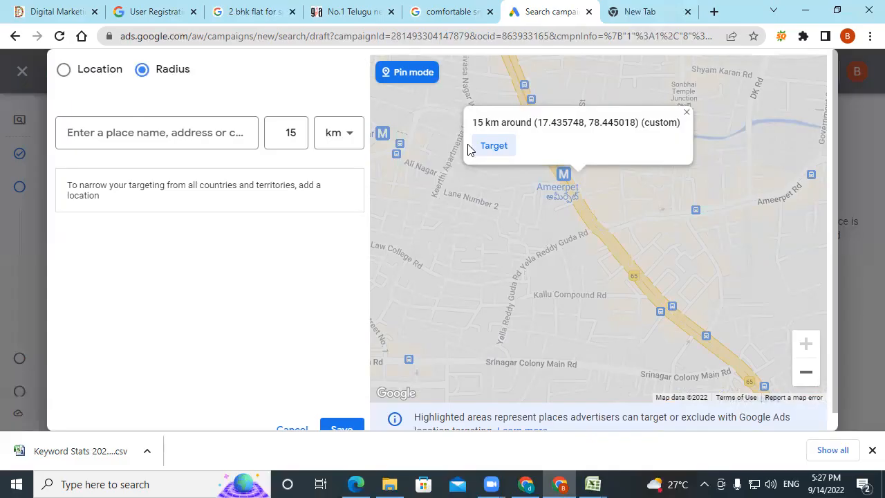
{"action": "left_click", "coordinate": [487, 154]}
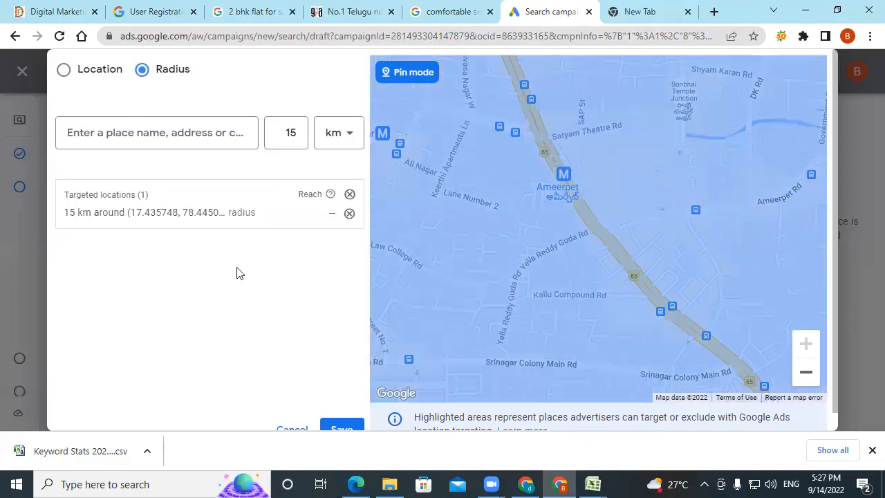
Set the target radius around the pinned Ameerpet point to 1 km and apply it
{"action": "left_click", "coordinate": [268, 214]}
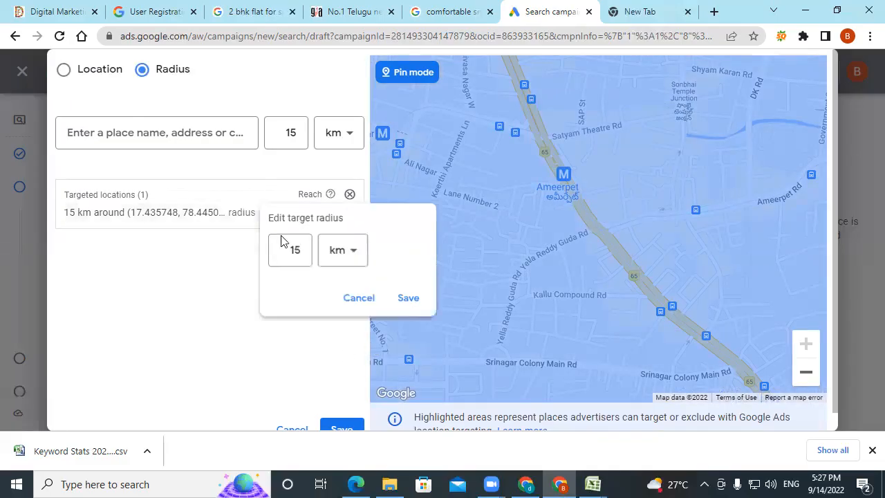
{"action": "left_click_drag", "start_coordinate": [293, 250], "coordinate": [304, 257]}
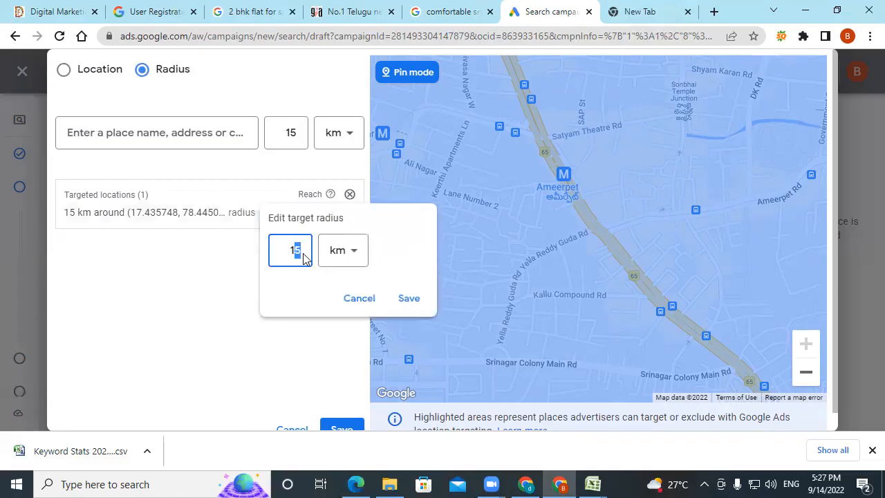
{"action": "key", "text": "BackSpace"}
{"action": "key", "text": "Return"}
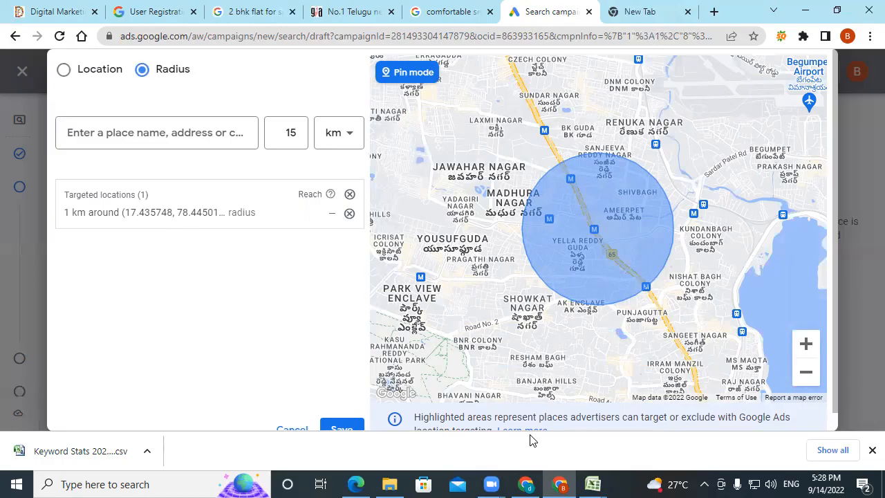
Replace the pinned radius target with the city of Hyderabad, Telangana, India, using location targeting and the search text "hyderaba"
{"action": "left_click", "coordinate": [349, 213]}
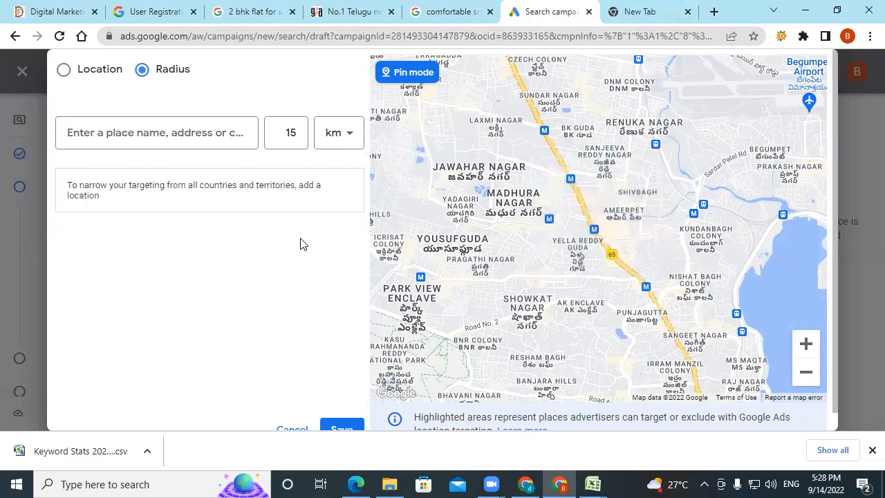
{"action": "left_click", "coordinate": [64, 70]}
{"action": "left_click", "coordinate": [110, 136]}
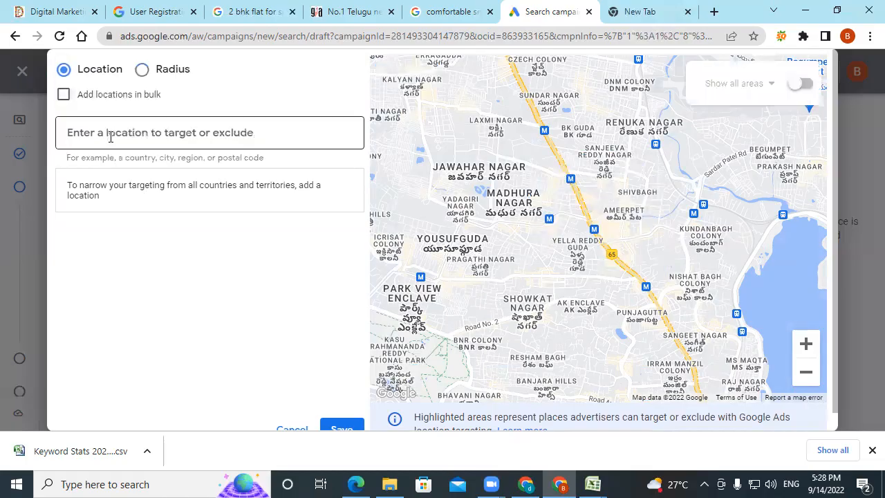
{"action": "type", "text": "h"}
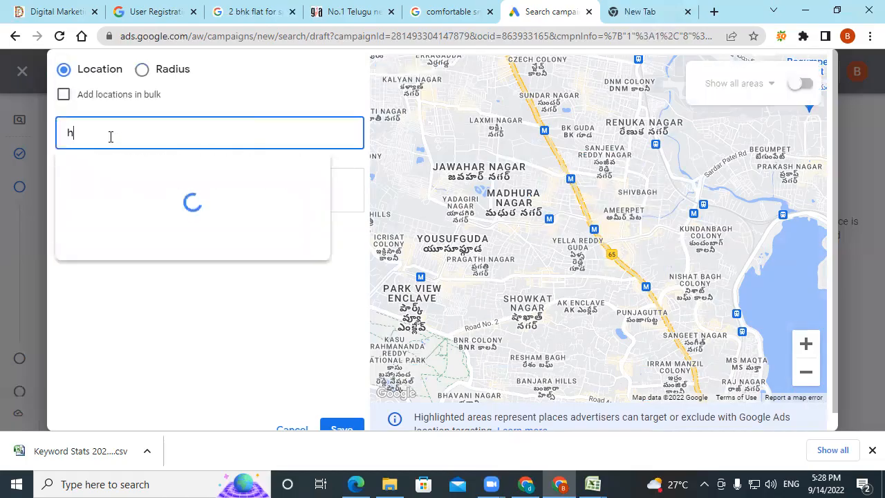
{"action": "type", "text": "yderaba"}
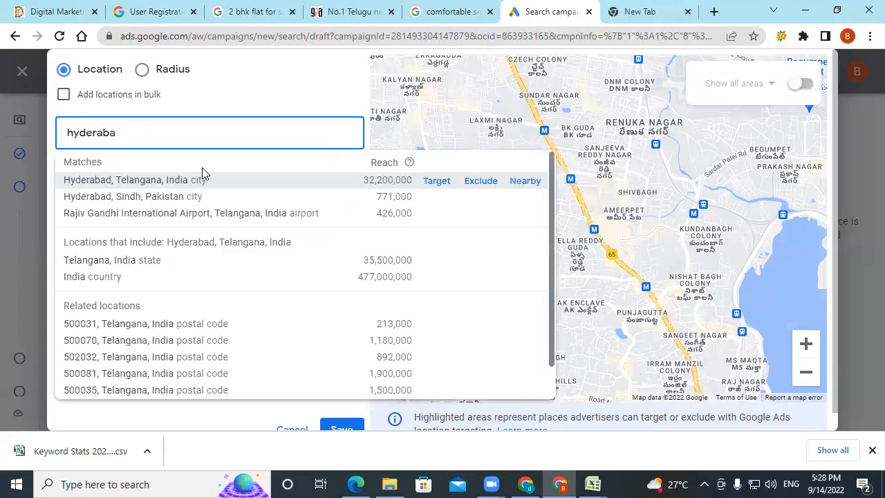
{"action": "left_click", "coordinate": [434, 181]}
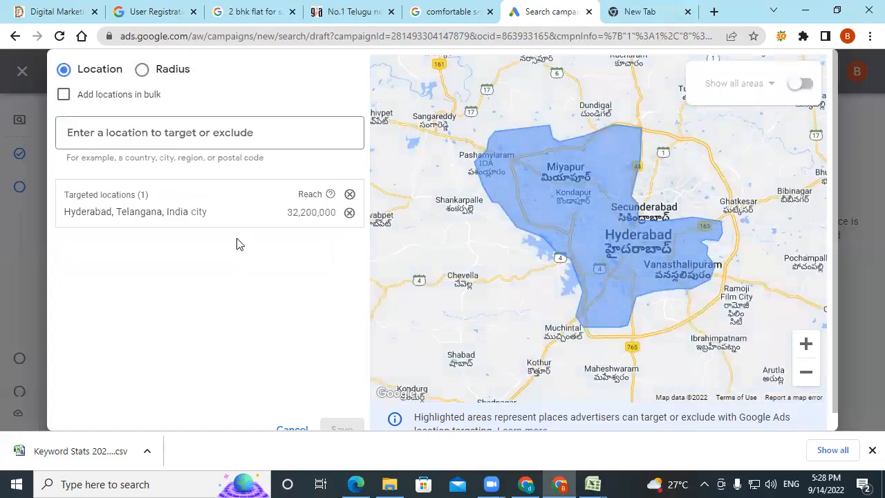
Look up "madhapur" and exclude the 500081, Telangana, India postal code from the Hyderabad target area
{"action": "left_click", "coordinate": [116, 137]}
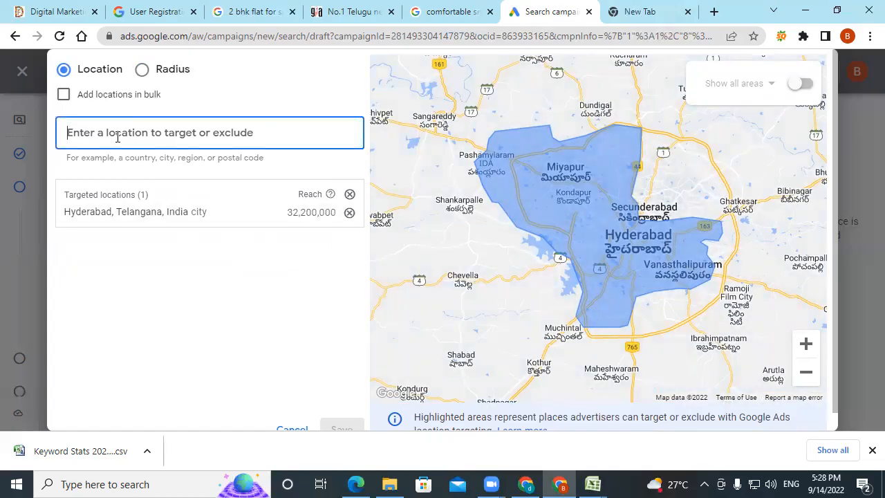
{"action": "type", "text": "mad"}
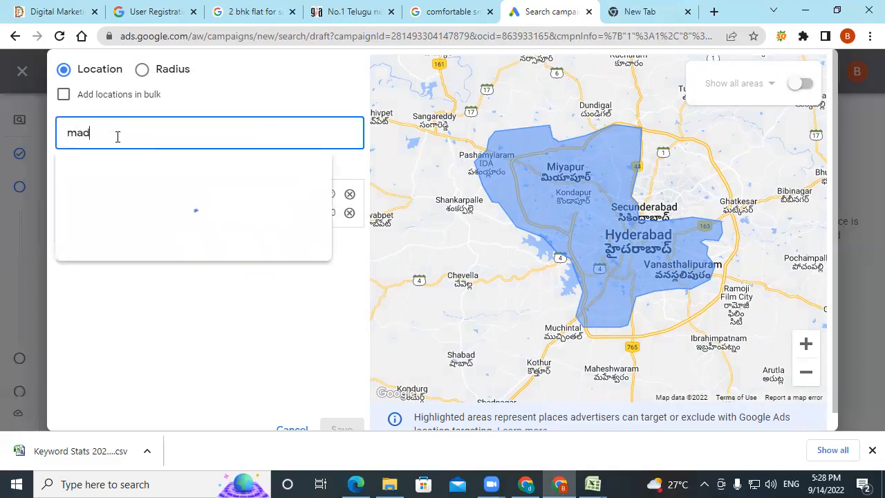
{"action": "type", "text": "hapur"}
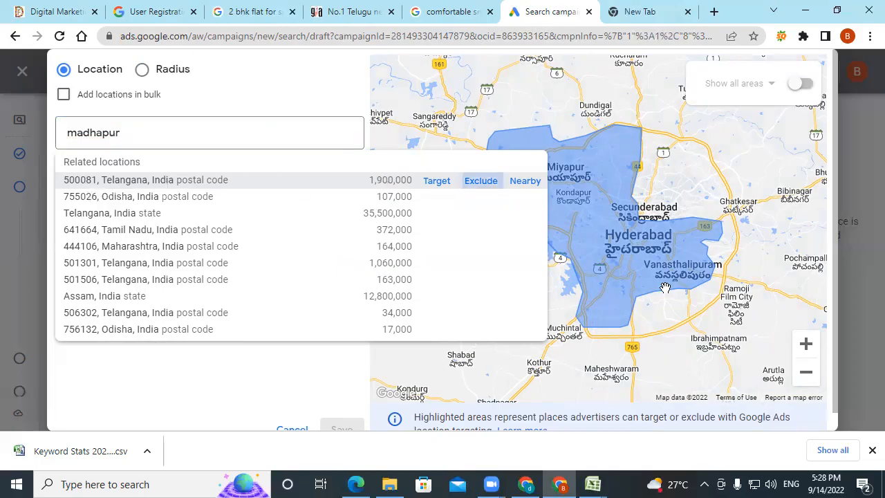
{"action": "left_click", "coordinate": [490, 183]}
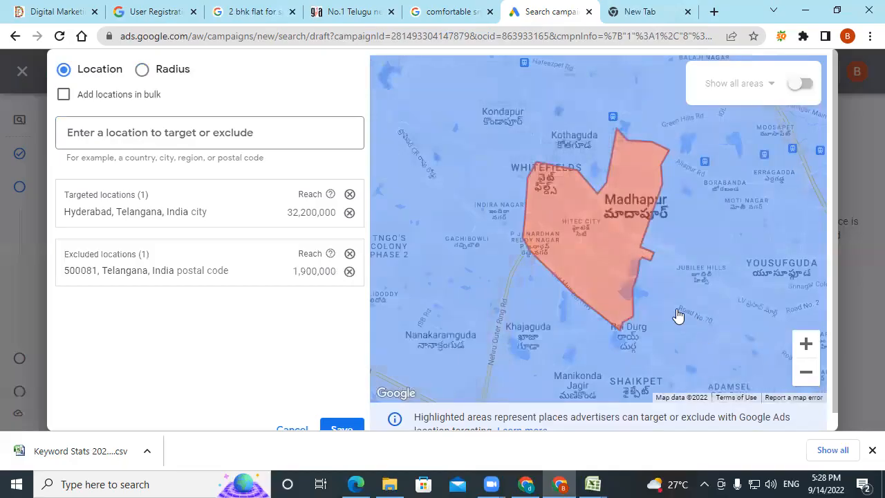
{"action": "scroll", "coordinate": [666, 297], "scroll_direction": "down", "scroll_amount": 2}
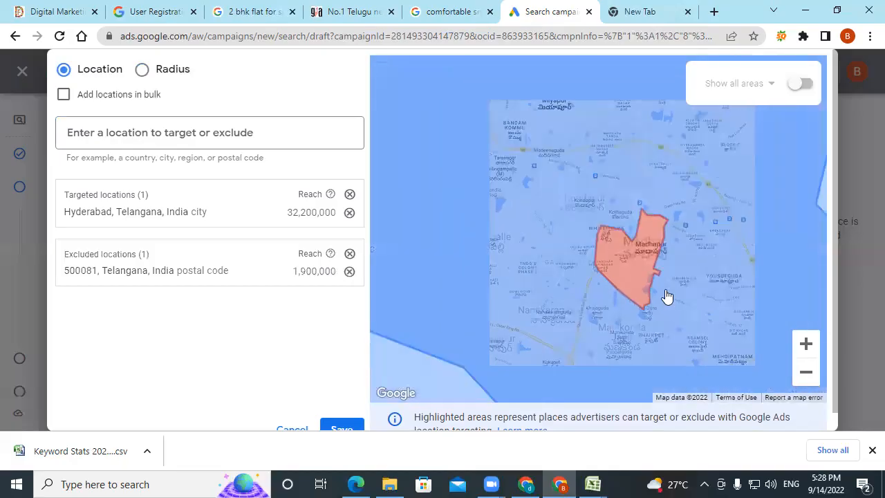
{"action": "scroll", "coordinate": [666, 297], "scroll_direction": "down", "scroll_amount": 1}
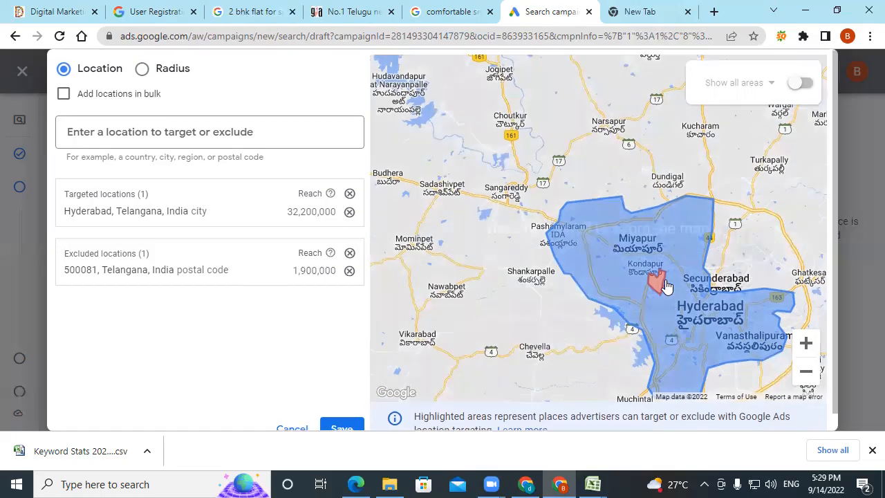
Remove the excluded 500081 postal code and leave the advanced location search without saving
{"action": "scroll", "coordinate": [470, 293], "scroll_direction": "down", "scroll_amount": 1}
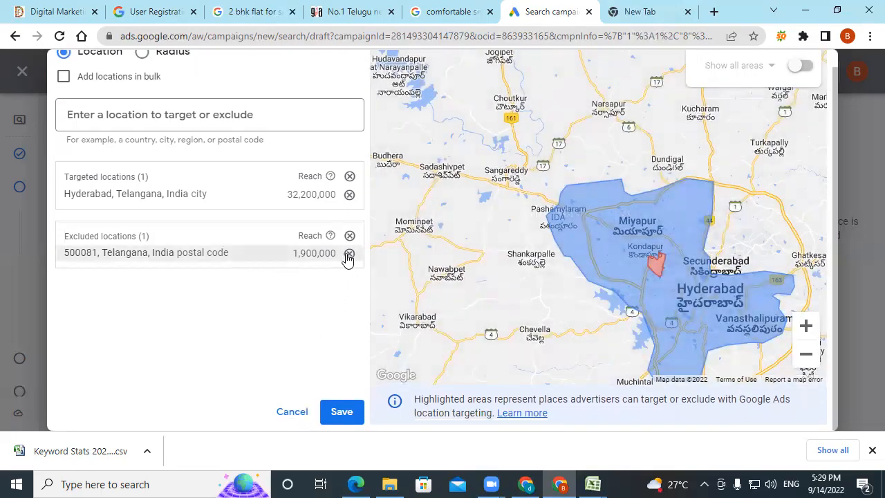
{"action": "left_click", "coordinate": [349, 254]}
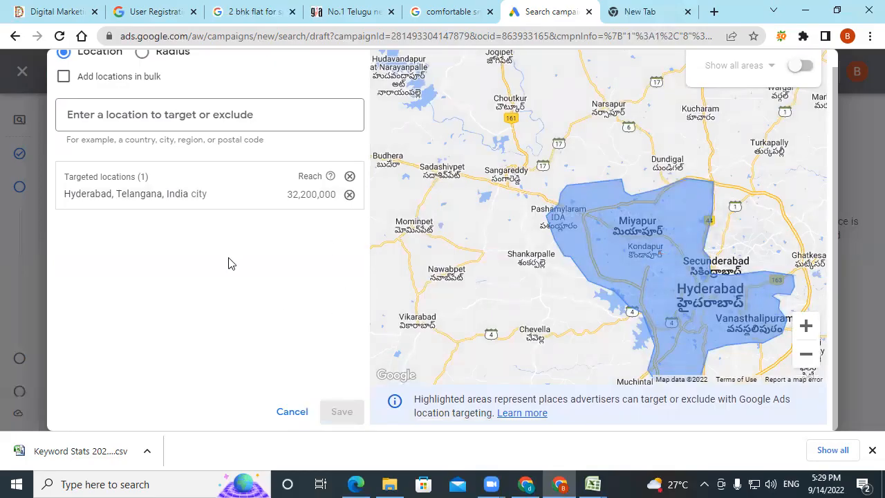
{"action": "left_click", "coordinate": [283, 412]}
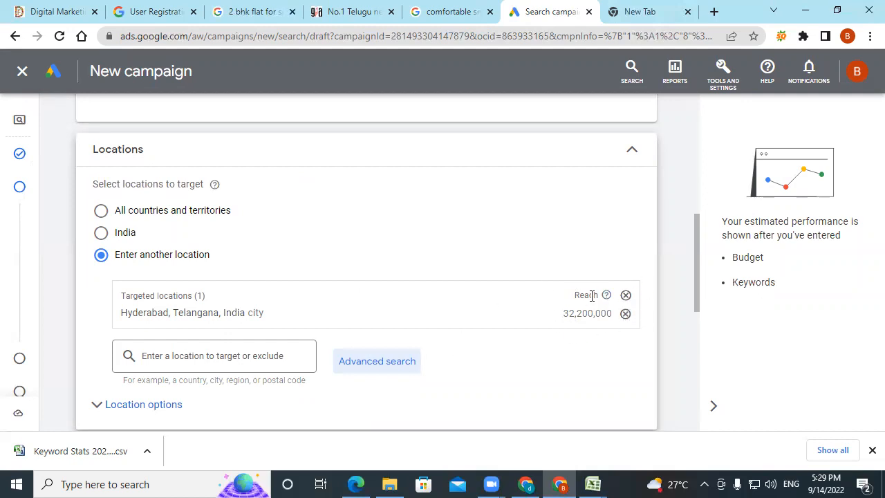
Expand the location options and review the target and exclude choices for presence and interest
{"action": "scroll", "coordinate": [301, 269], "scroll_direction": "down", "scroll_amount": 2}
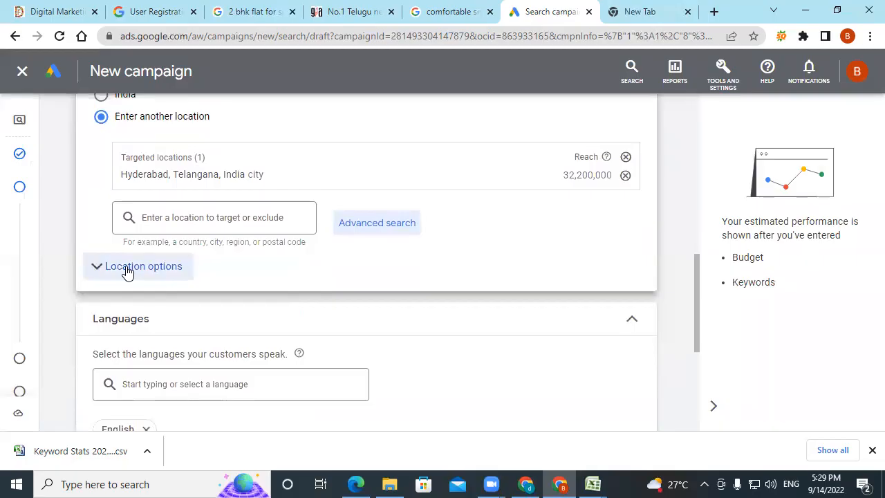
{"action": "left_click", "coordinate": [127, 271]}
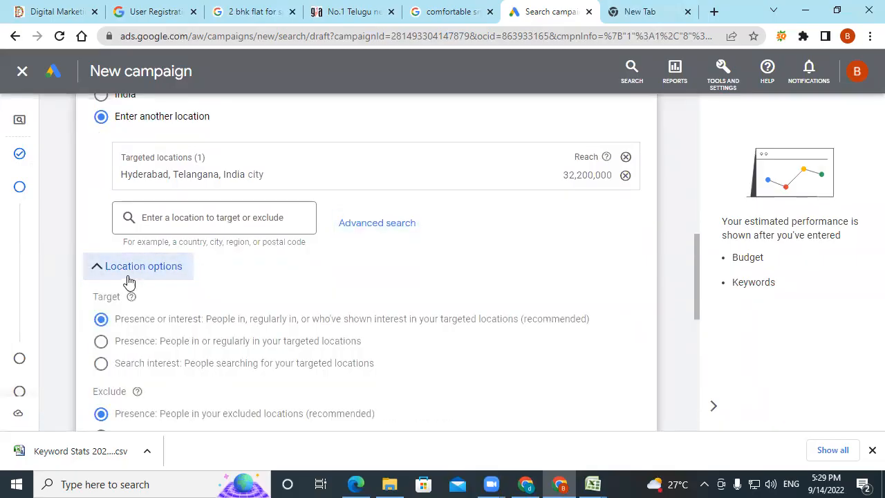
{"action": "scroll", "coordinate": [123, 294], "scroll_direction": "down", "scroll_amount": 1}
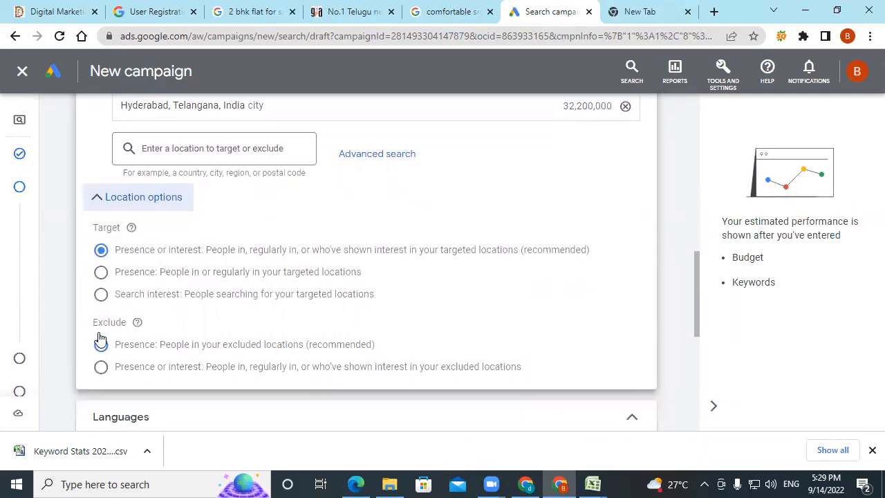
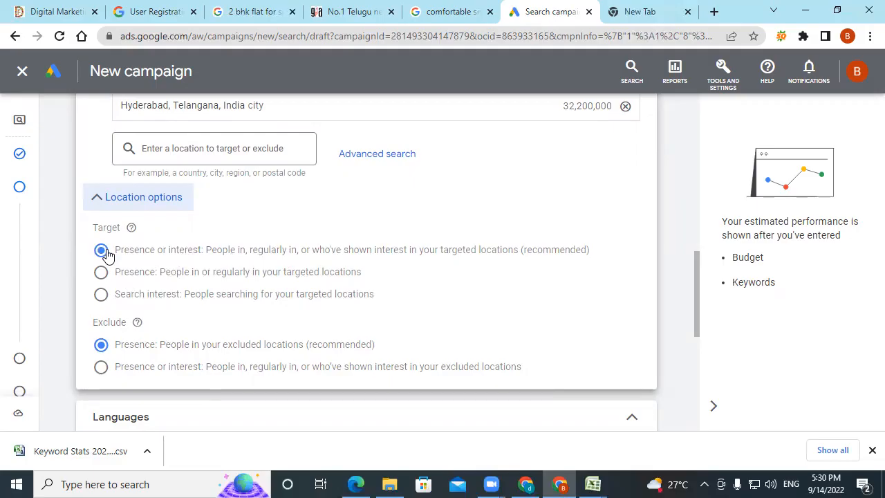
Review the target and exclude location options, collapse them, and check the campaign's language setting
{"action": "scroll", "coordinate": [105, 254], "scroll_direction": "down", "scroll_amount": 1}
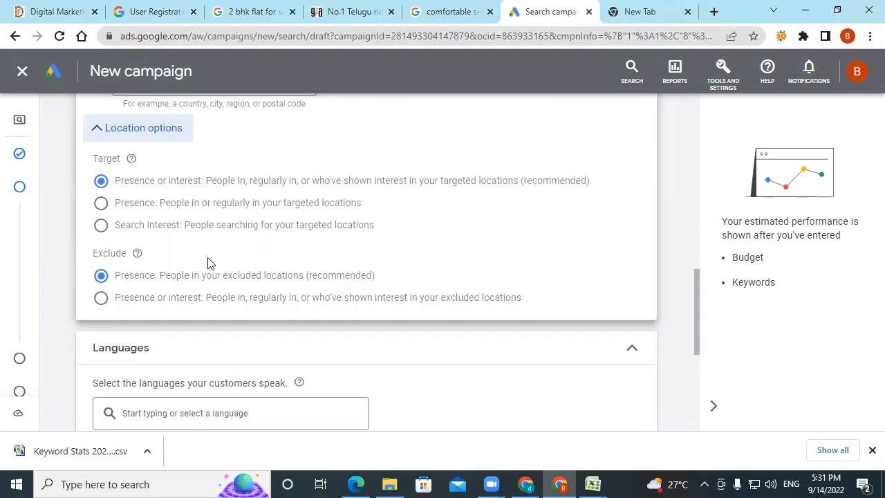
{"action": "scroll", "coordinate": [210, 263], "scroll_direction": "up", "scroll_amount": 2}
{"action": "left_click", "coordinate": [131, 271]}
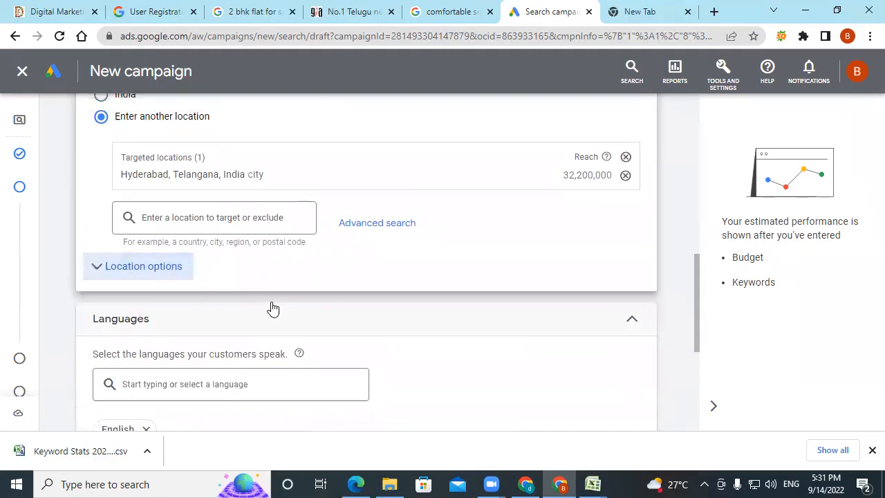
{"action": "scroll", "coordinate": [272, 307], "scroll_direction": "down", "scroll_amount": 2}
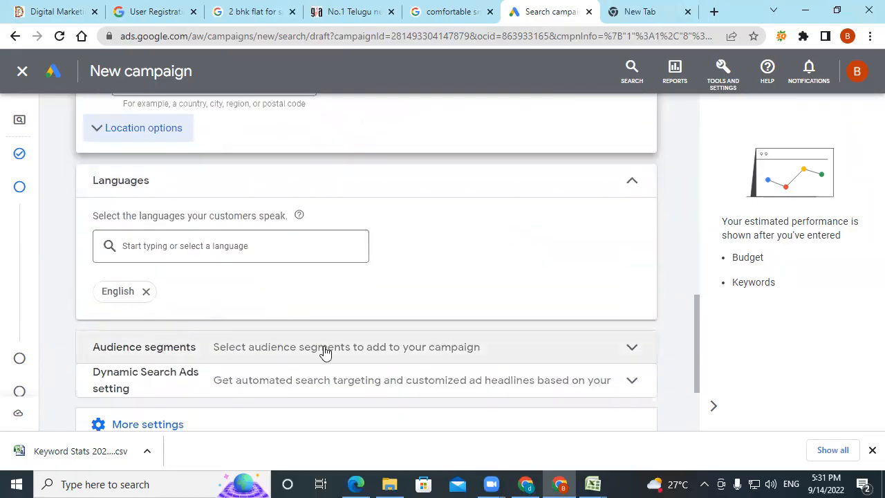
{"action": "scroll", "coordinate": [325, 350], "scroll_direction": "down", "scroll_amount": 1}
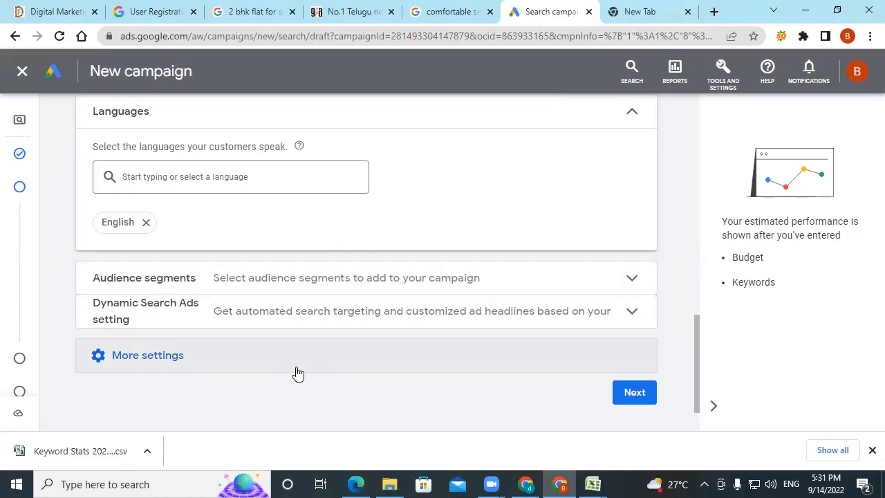
Open danithadigital.com in the empty browser tab and review the business verticals listed on its home page
{"action": "left_click", "coordinate": [635, 12]}
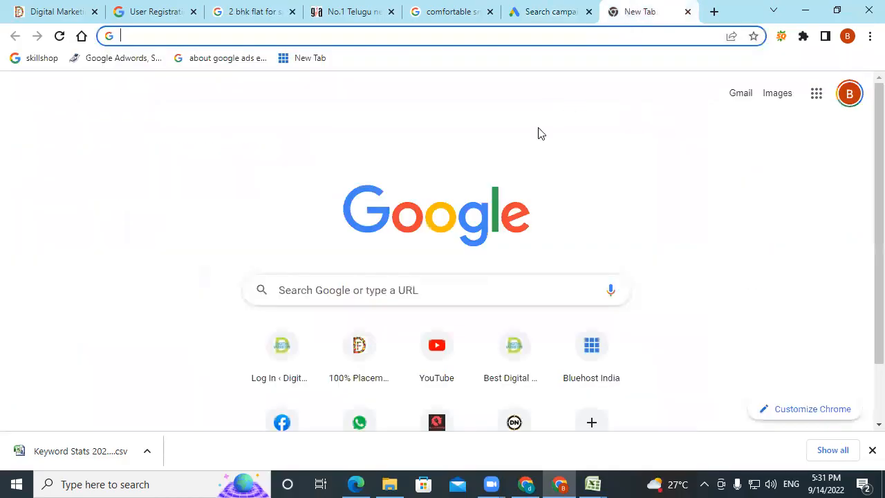
{"action": "type", "text": "da"}
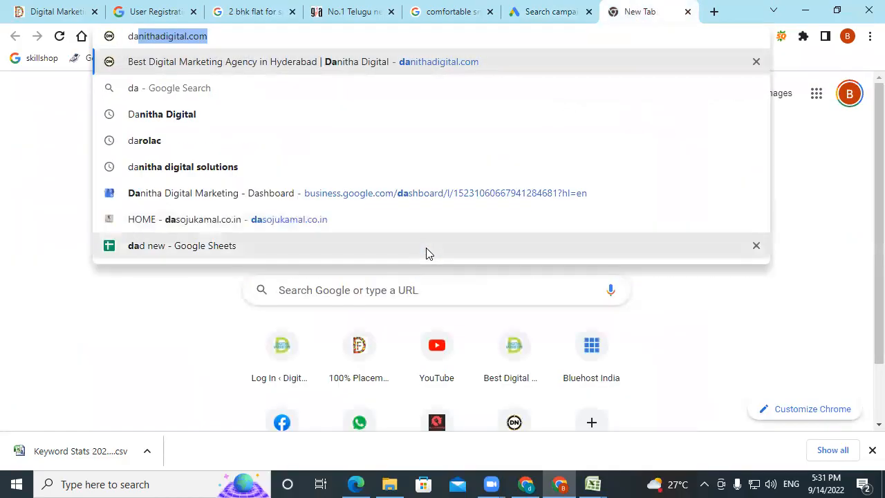
{"action": "key", "text": "Return"}
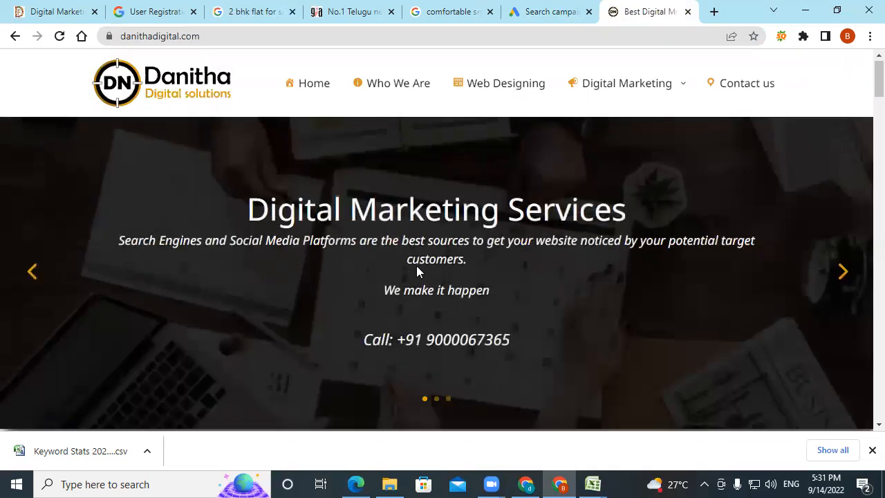
{"action": "scroll", "coordinate": [417, 270], "scroll_direction": "down", "scroll_amount": 20}
{"action": "scroll", "coordinate": [417, 267], "scroll_direction": "down", "scroll_amount": 12}
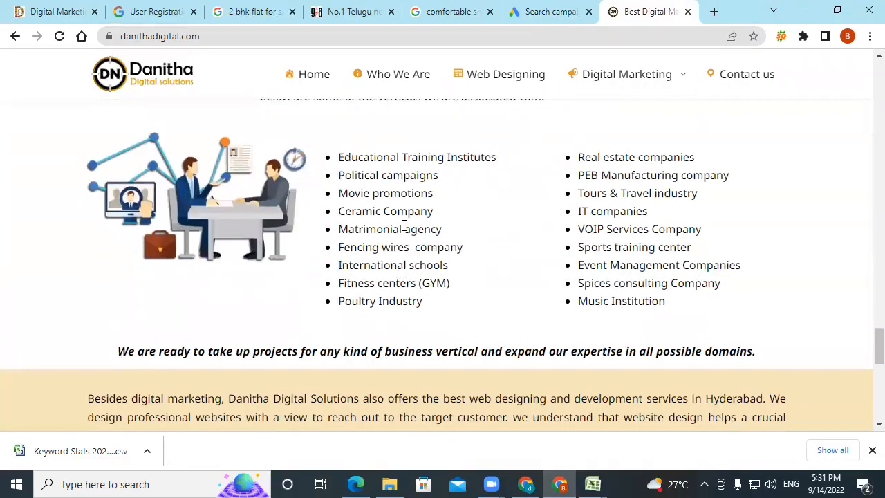
{"action": "scroll", "coordinate": [403, 228], "scroll_direction": "up", "scroll_amount": 2}
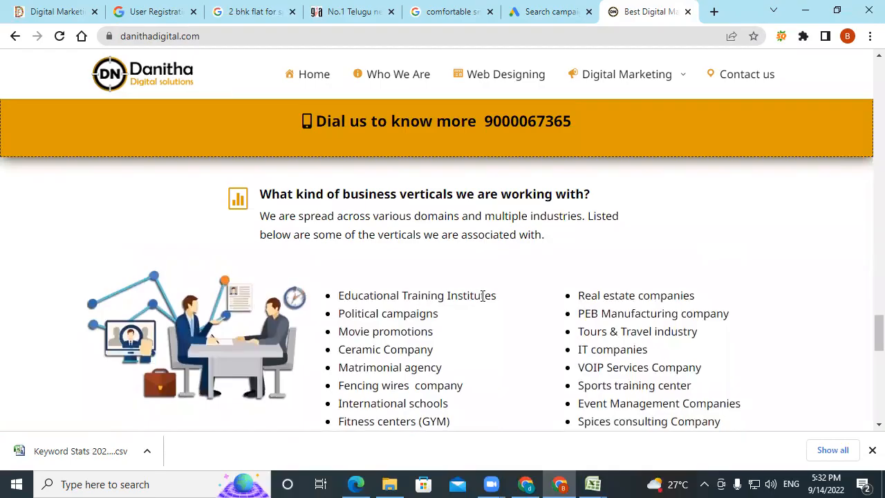
{"action": "scroll", "coordinate": [482, 295], "scroll_direction": "down", "scroll_amount": 1}
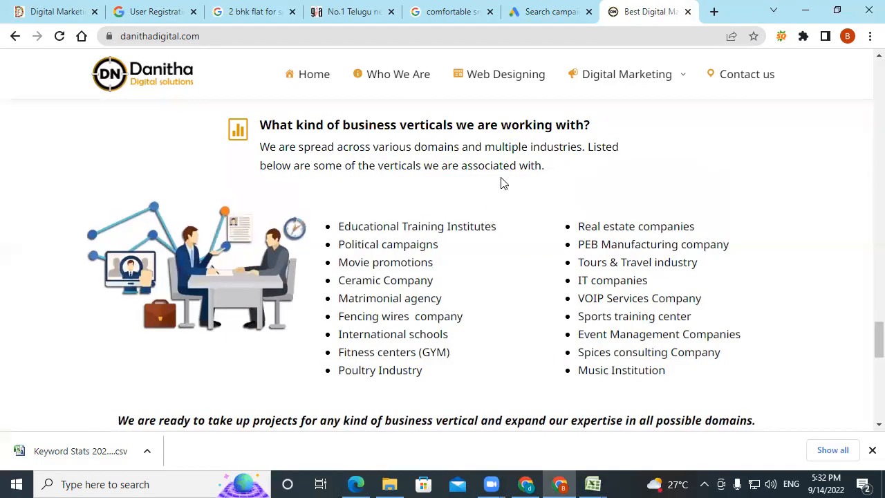
Return to the campaign draft, reveal the additional settings, and review the ad rotation options before collapsing them
{"action": "left_click", "coordinate": [553, 10]}
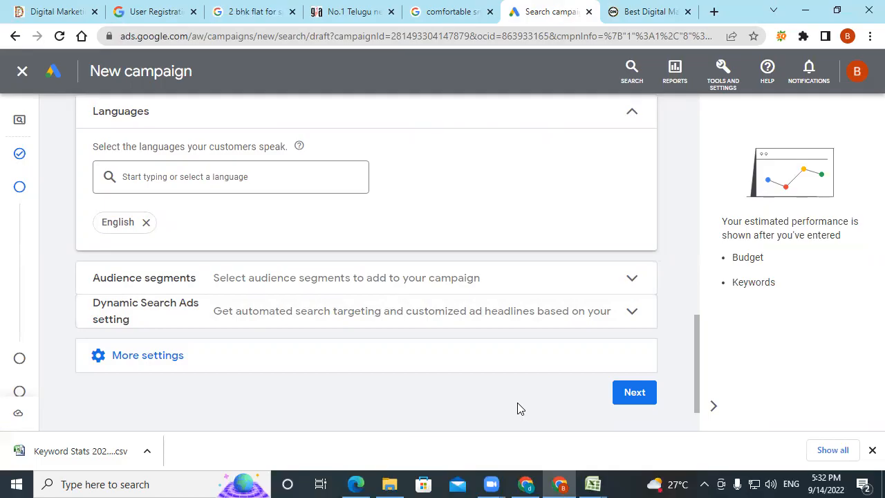
{"action": "left_click", "coordinate": [144, 364]}
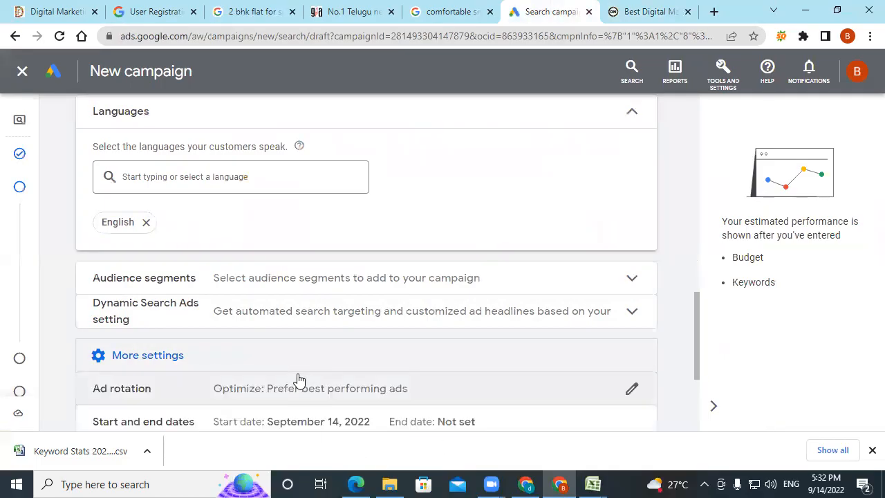
{"action": "scroll", "coordinate": [299, 379], "scroll_direction": "down", "scroll_amount": 2}
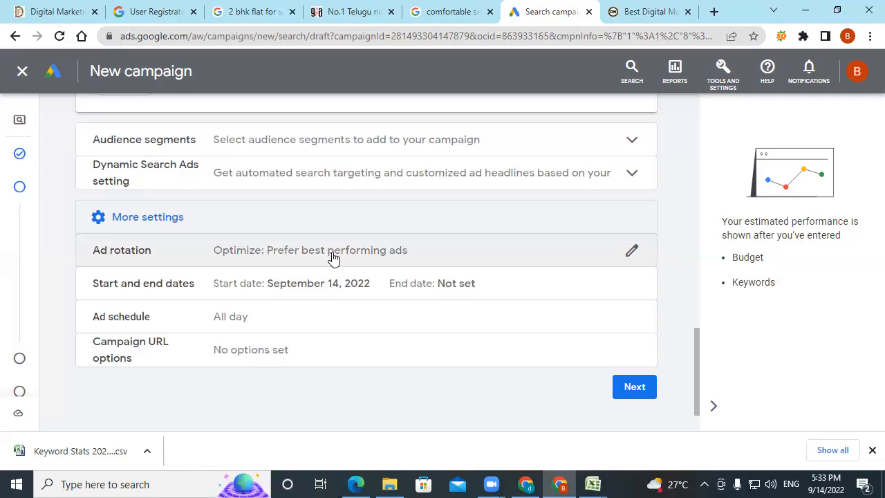
{"action": "left_click", "coordinate": [332, 256]}
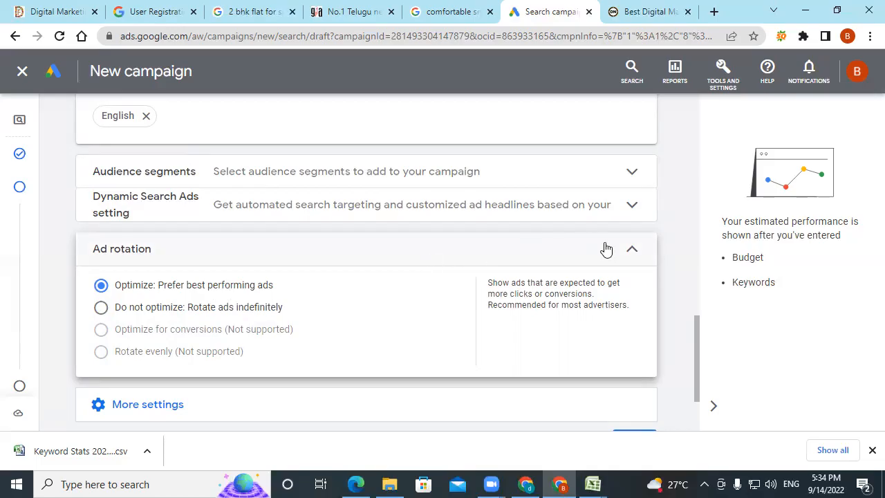
{"action": "left_click", "coordinate": [631, 249]}
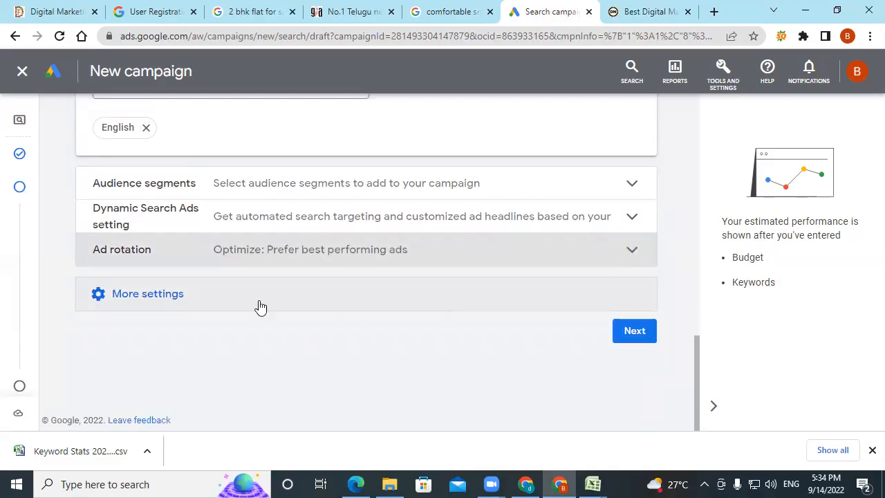
Set the campaign's start date to Sep 15, 2022 and its end date to Sep 29, 2022
{"action": "left_click", "coordinate": [158, 293]}
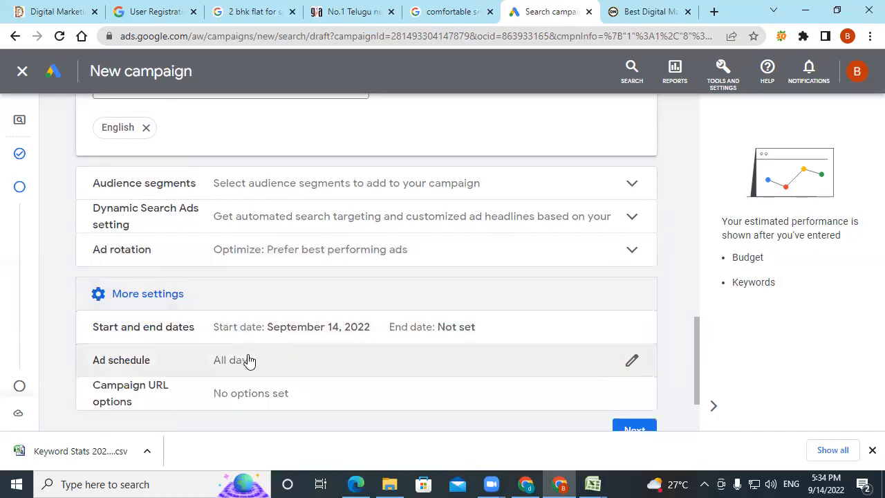
{"action": "left_click", "coordinate": [414, 328]}
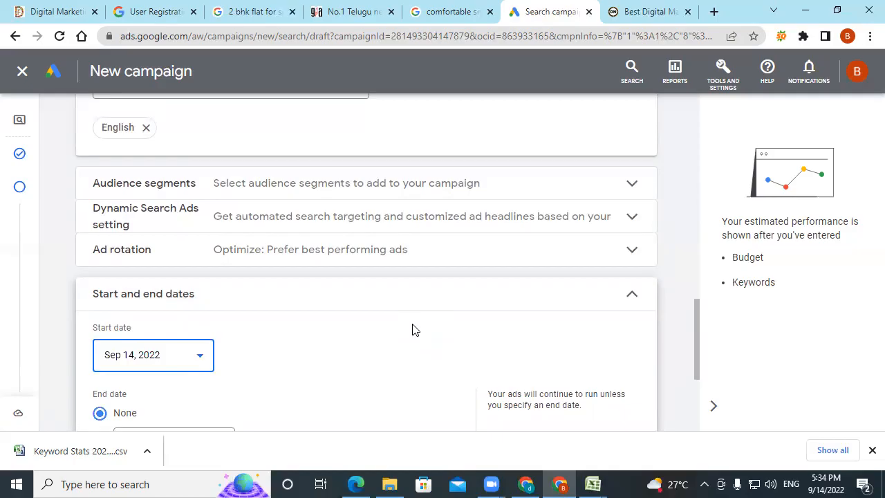
{"action": "scroll", "coordinate": [412, 329], "scroll_direction": "down", "scroll_amount": 1}
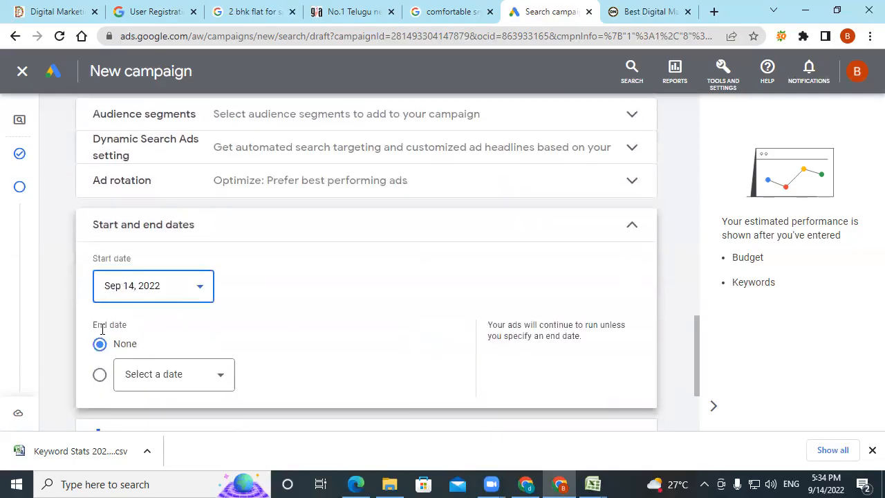
{"action": "left_click", "coordinate": [133, 290]}
{"action": "left_click", "coordinate": [204, 198]}
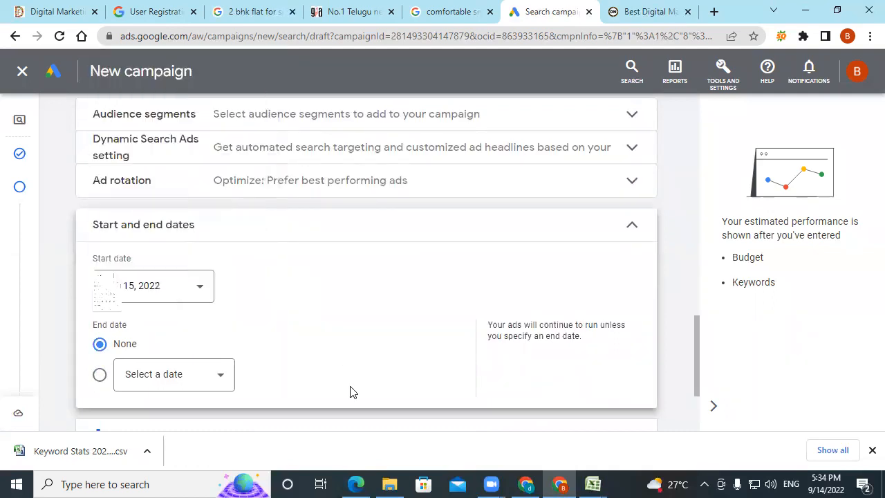
{"action": "left_click", "coordinate": [193, 387]}
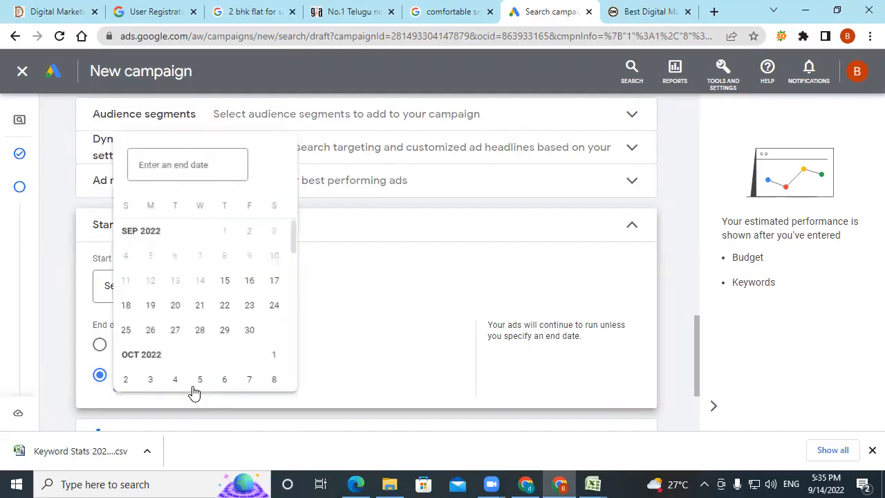
{"action": "left_click", "coordinate": [224, 329]}
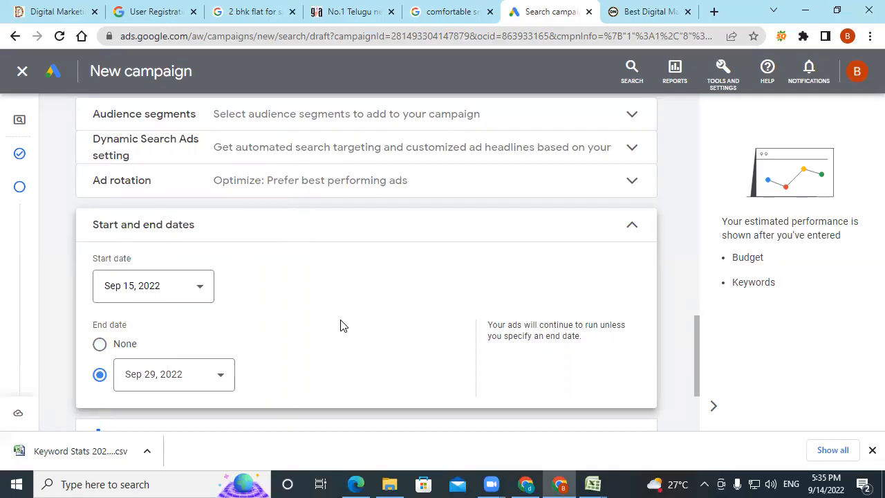
Open the campaign's ad schedule and set its days to Mondays - Fridays
{"action": "scroll", "coordinate": [340, 325], "scroll_direction": "down", "scroll_amount": 2}
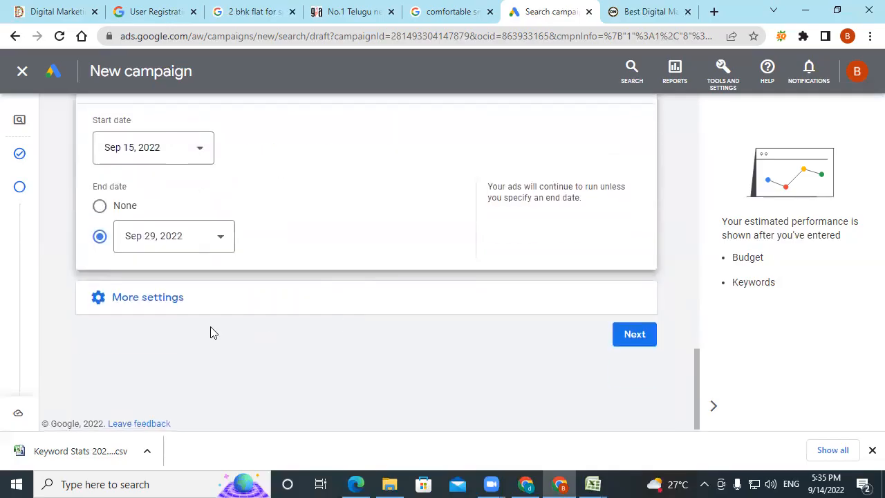
{"action": "left_click", "coordinate": [175, 306]}
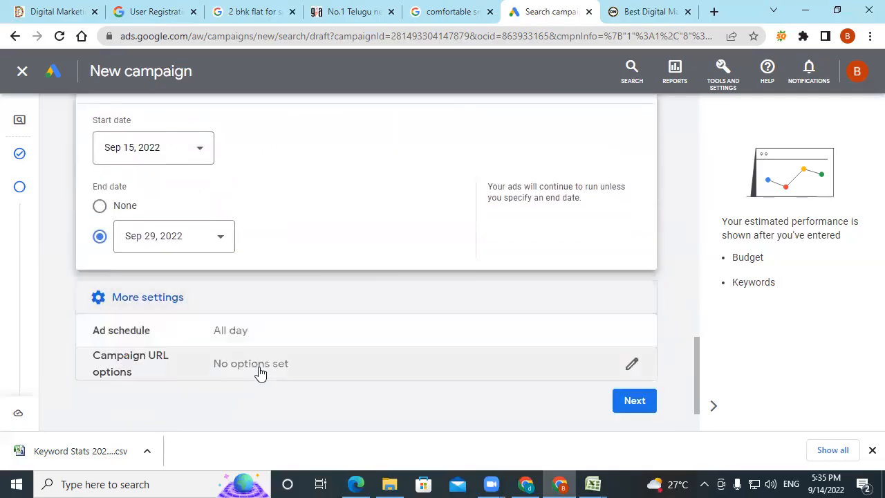
{"action": "left_click", "coordinate": [218, 335]}
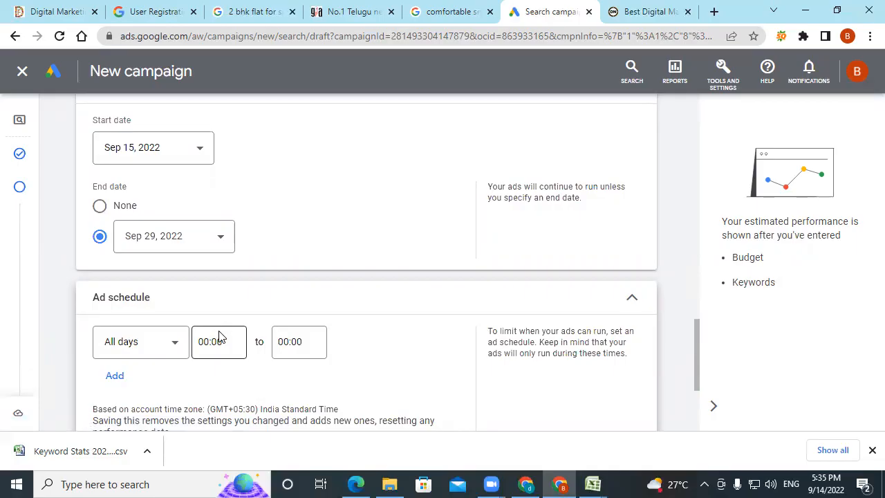
{"action": "left_click", "coordinate": [172, 349]}
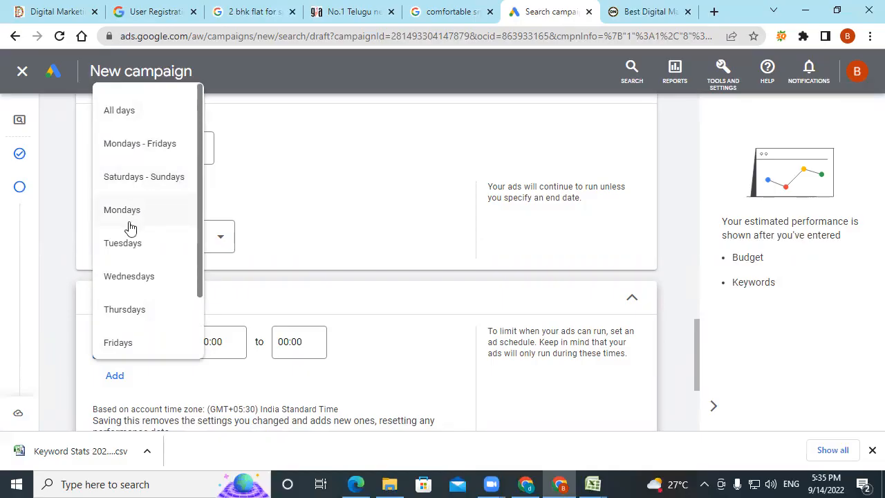
{"action": "scroll", "coordinate": [132, 291], "scroll_direction": "down", "scroll_amount": 2}
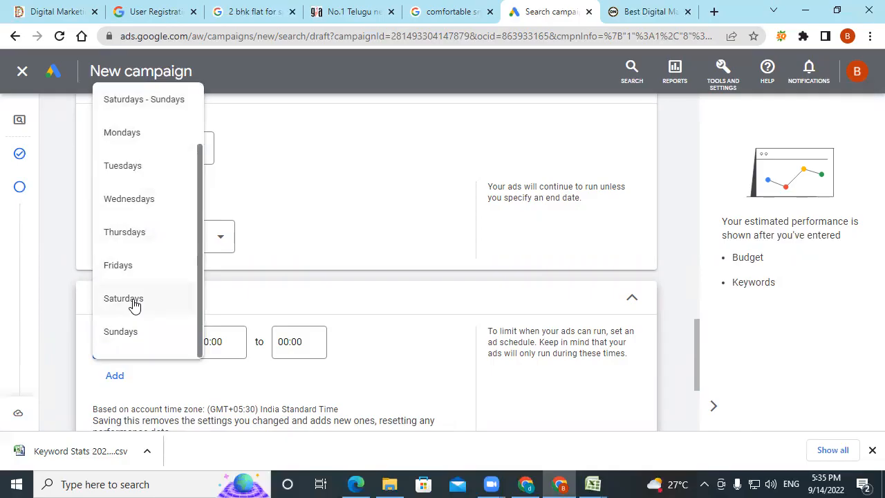
{"action": "scroll", "coordinate": [132, 302], "scroll_direction": "up", "scroll_amount": 2}
{"action": "left_click", "coordinate": [378, 266]}
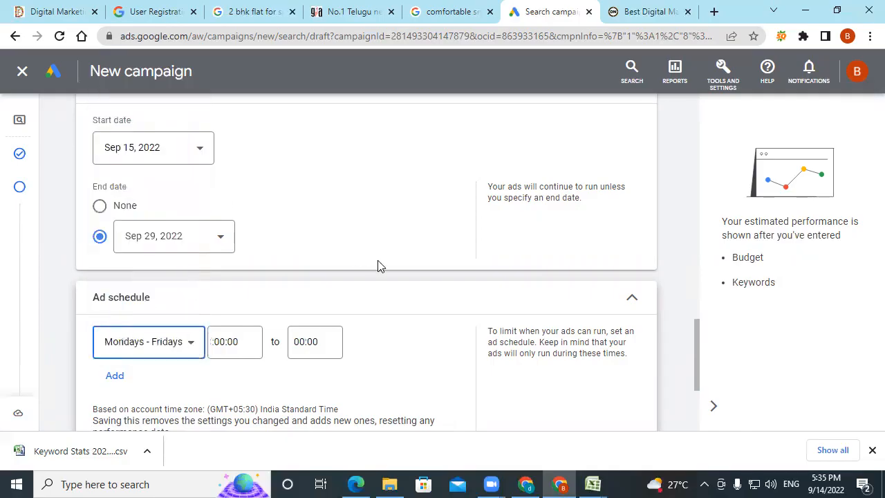
Set the start time of the Mondays - Fridays ad schedule to 09:00
{"action": "left_click", "coordinate": [242, 342]}
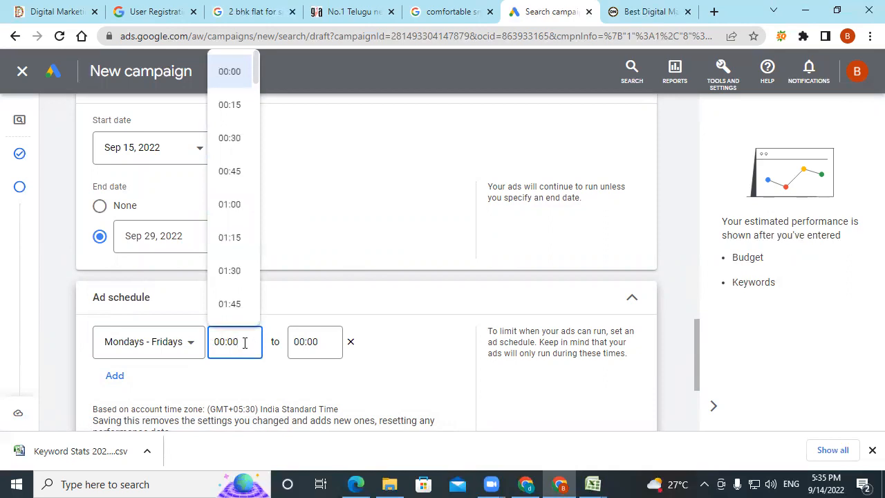
{"action": "scroll", "coordinate": [237, 271], "scroll_direction": "down", "scroll_amount": 9}
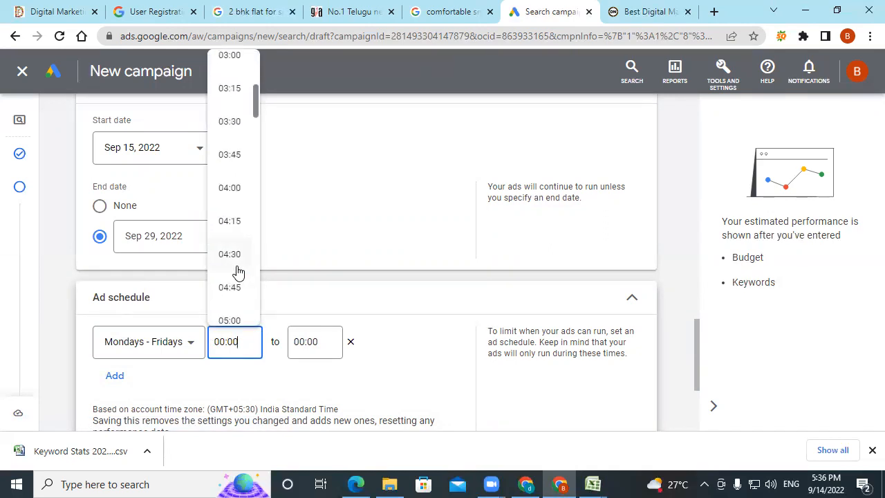
{"action": "scroll", "coordinate": [237, 271], "scroll_direction": "down", "scroll_amount": 5}
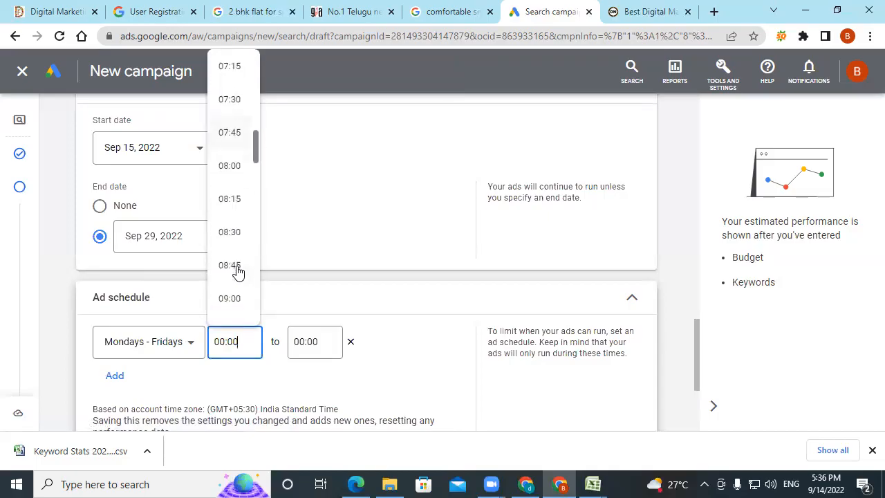
{"action": "scroll", "coordinate": [237, 272], "scroll_direction": "down", "scroll_amount": 1}
{"action": "left_click", "coordinate": [228, 229]}
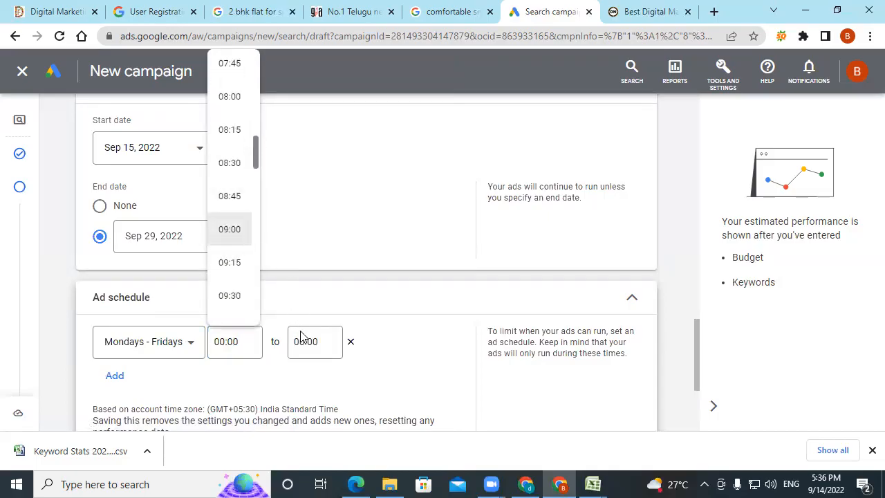
Set the end time of the Mondays - Fridays ad schedule to 17:00
{"action": "left_click", "coordinate": [304, 339]}
{"action": "scroll", "coordinate": [307, 287], "scroll_direction": "down", "scroll_amount": 8}
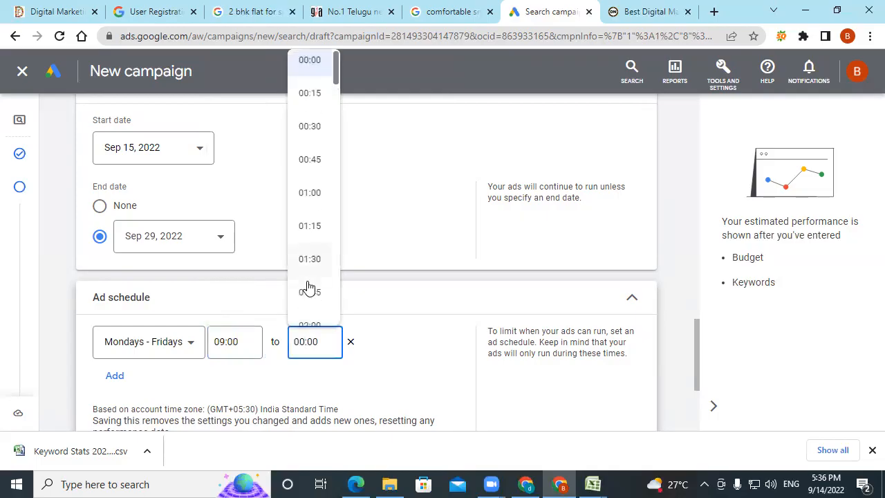
{"action": "scroll", "coordinate": [308, 287], "scroll_direction": "down", "scroll_amount": 17}
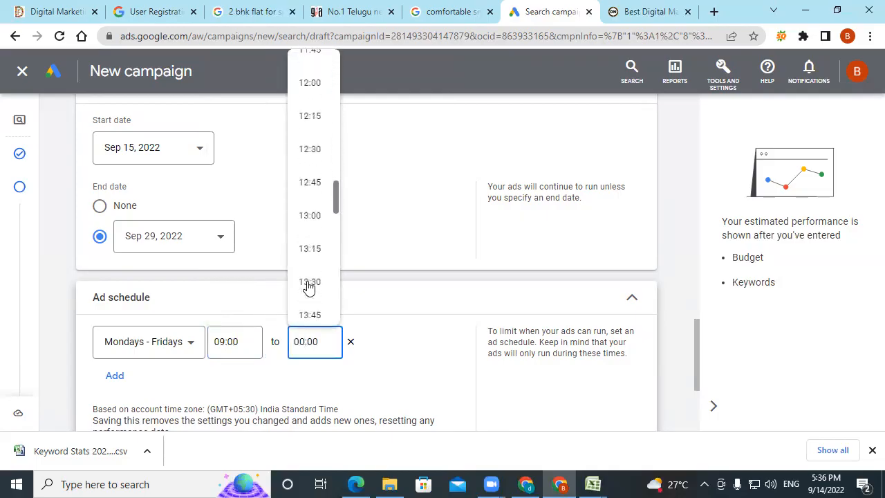
{"action": "scroll", "coordinate": [308, 287], "scroll_direction": "down", "scroll_amount": 4}
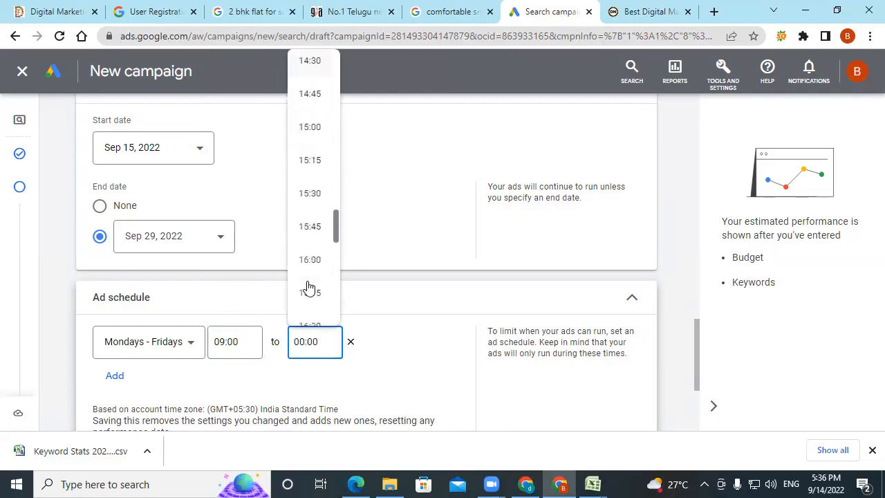
{"action": "scroll", "coordinate": [308, 287], "scroll_direction": "down", "scroll_amount": 1}
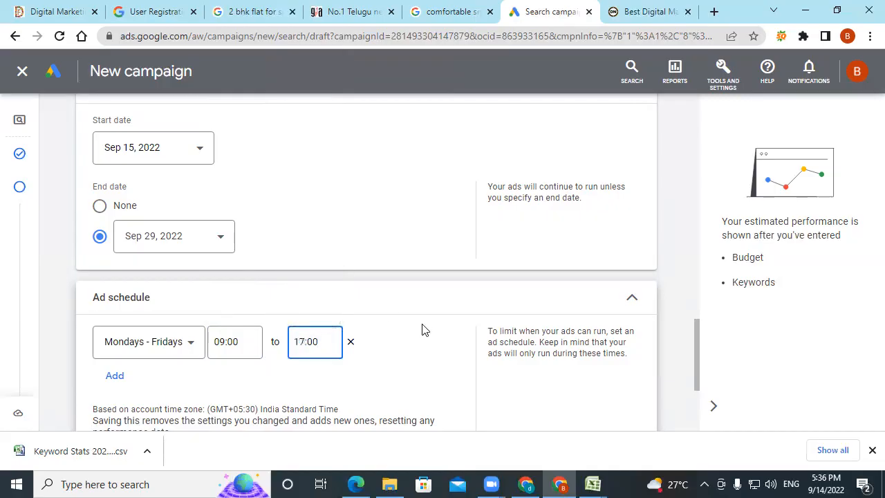
Add a second ad schedule entry and set its days to Saturdays - Sundays
{"action": "left_click", "coordinate": [108, 379]}
{"action": "left_click", "coordinate": [127, 392]}
{"action": "left_click", "coordinate": [158, 223]}
Set the start time of the Saturdays - Sundays ad schedule to 19:00
{"action": "scroll", "coordinate": [380, 306], "scroll_direction": "down", "scroll_amount": 2}
{"action": "left_click", "coordinate": [221, 247]}
{"action": "scroll", "coordinate": [247, 181], "scroll_direction": "down", "scroll_amount": 3}
{"action": "scroll", "coordinate": [249, 185], "scroll_direction": "down", "scroll_amount": 10}
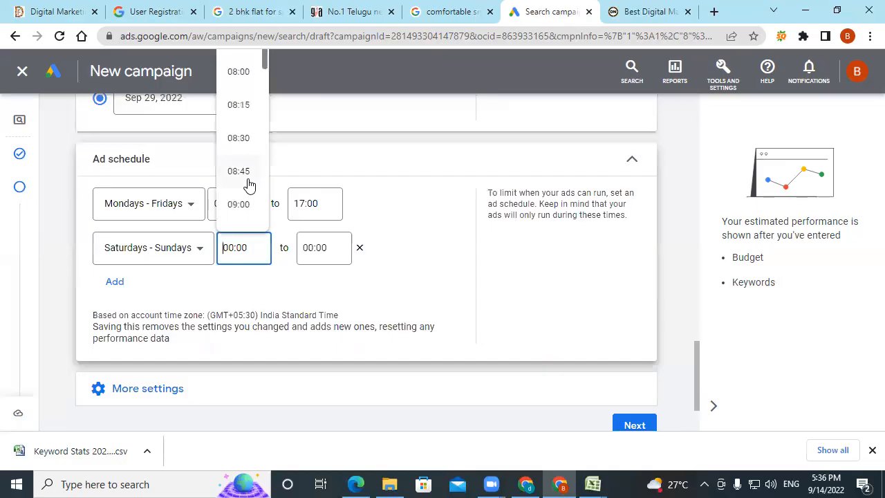
{"action": "scroll", "coordinate": [249, 185], "scroll_direction": "down", "scroll_amount": 14}
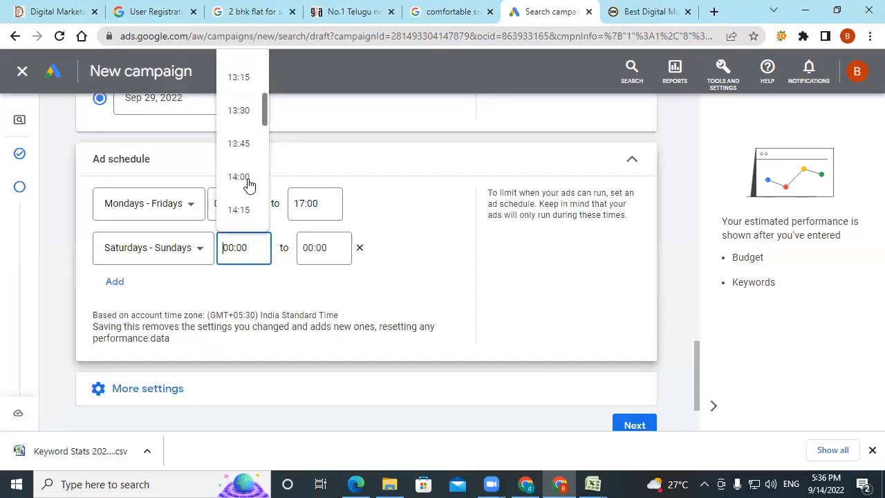
{"action": "scroll", "coordinate": [249, 186], "scroll_direction": "down", "scroll_amount": 4}
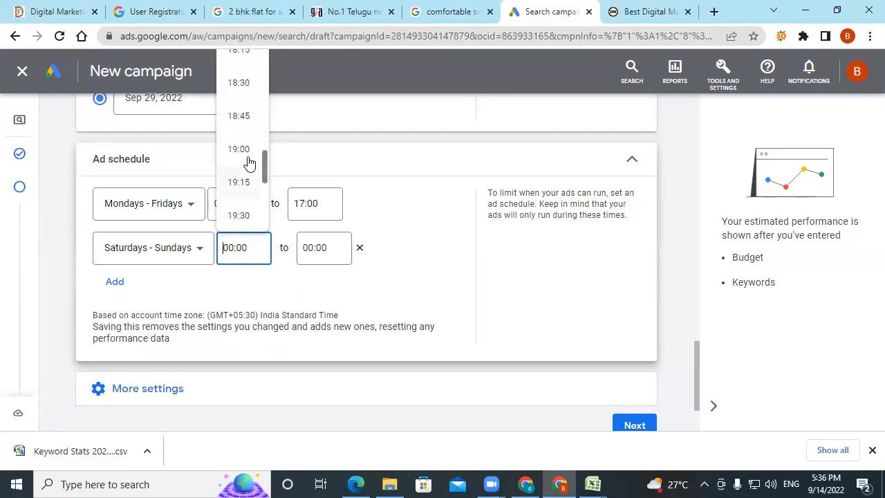
{"action": "left_click", "coordinate": [248, 158]}
Set the end time of the Saturdays - Sundays ad schedule to 21:00
{"action": "left_click", "coordinate": [330, 244]}
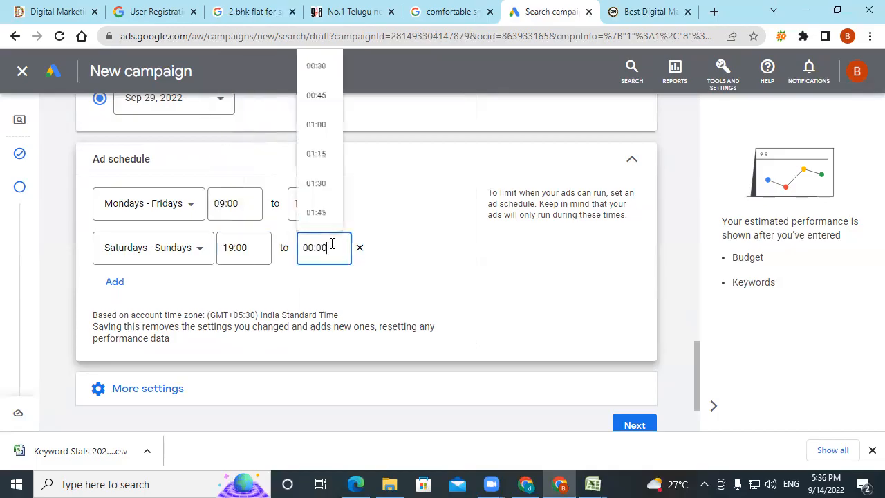
{"action": "scroll", "coordinate": [318, 187], "scroll_direction": "down", "scroll_amount": 20}
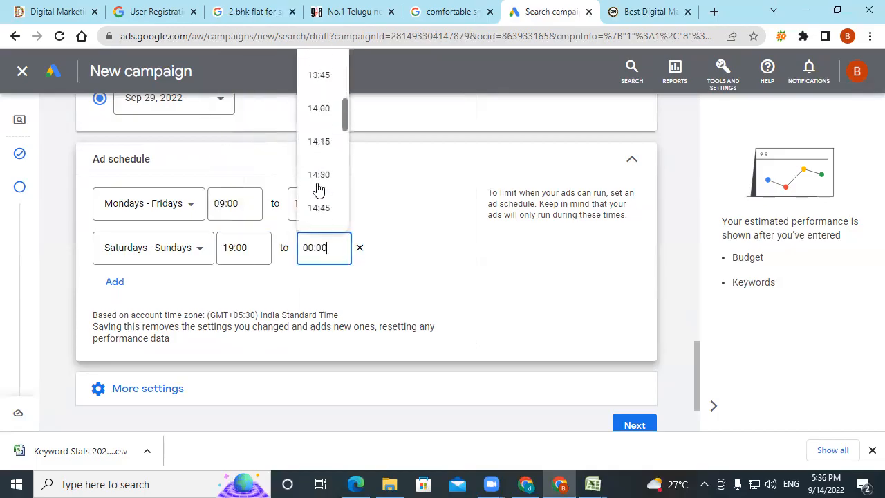
{"action": "scroll", "coordinate": [318, 186], "scroll_direction": "down", "scroll_amount": 3}
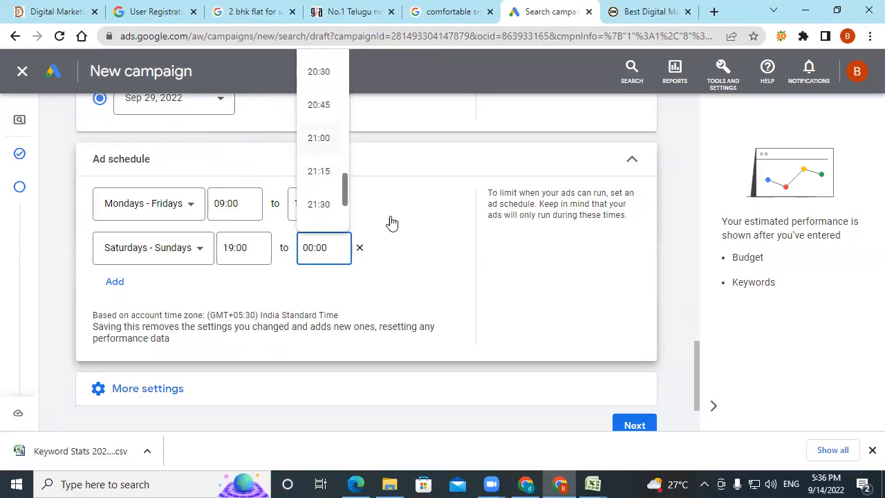
{"action": "left_click", "coordinate": [421, 270]}
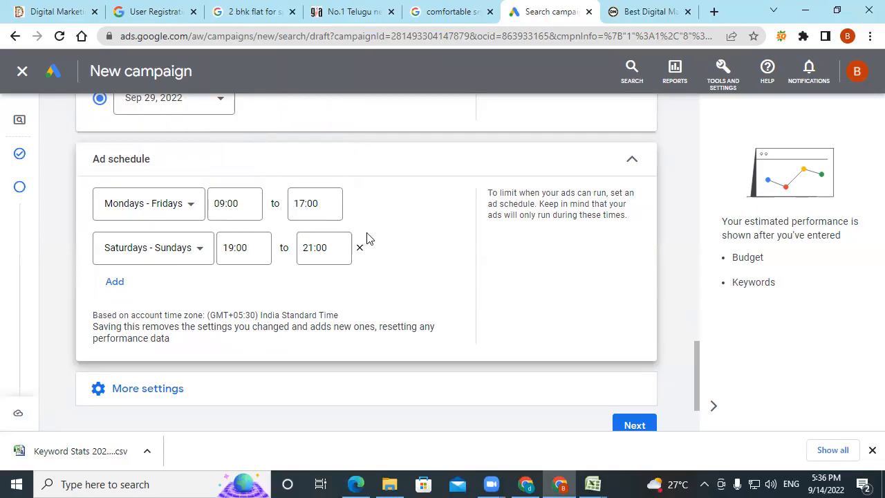
Remove the Saturdays - Sundays and Mondays - Fridays entries from the ad schedule and collapse the section
{"action": "left_click", "coordinate": [359, 246]}
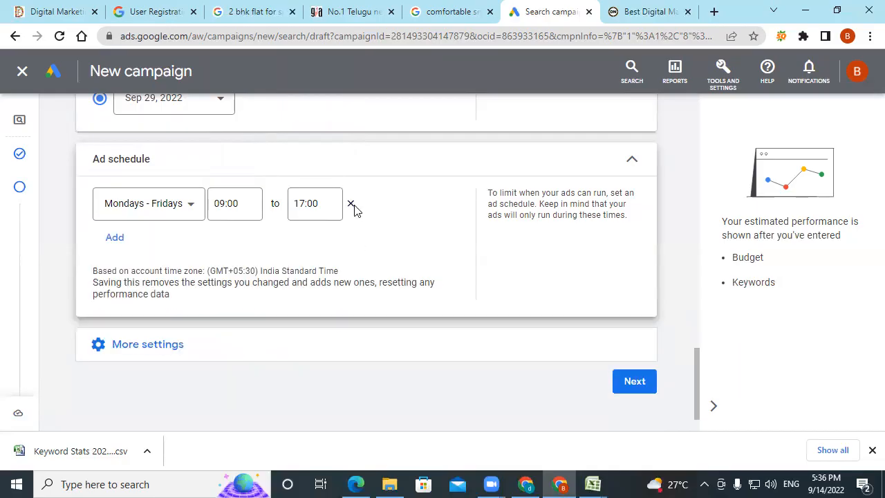
{"action": "left_click", "coordinate": [352, 205]}
{"action": "left_click", "coordinate": [635, 160]}
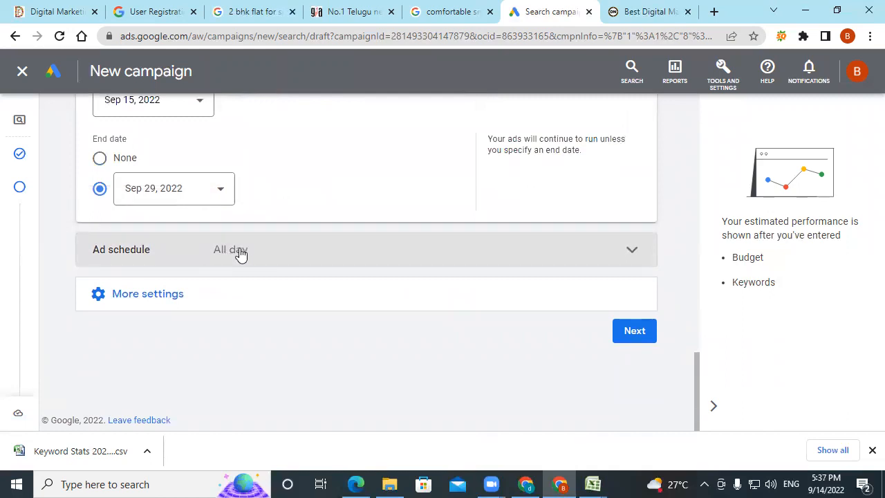
Reveal the campaign's remaining additional settings, including the URL options, and continue past the campaign settings page
{"action": "left_click", "coordinate": [148, 301]}
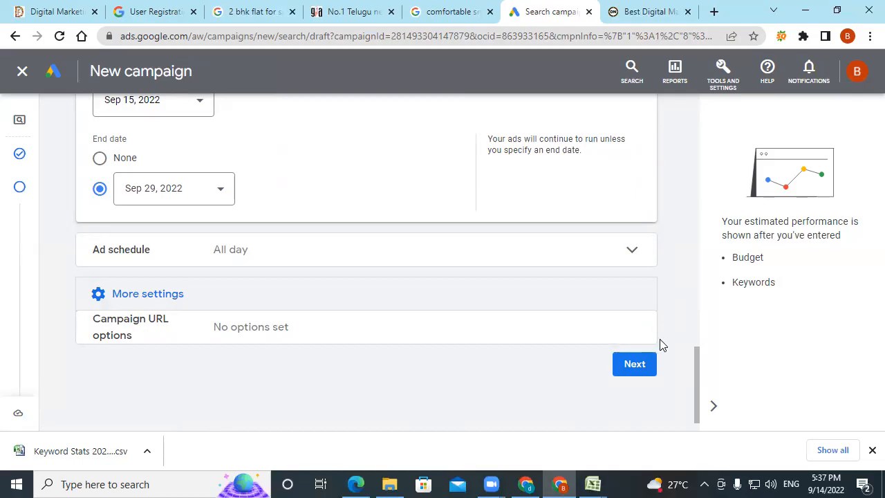
{"action": "left_click", "coordinate": [646, 364]}
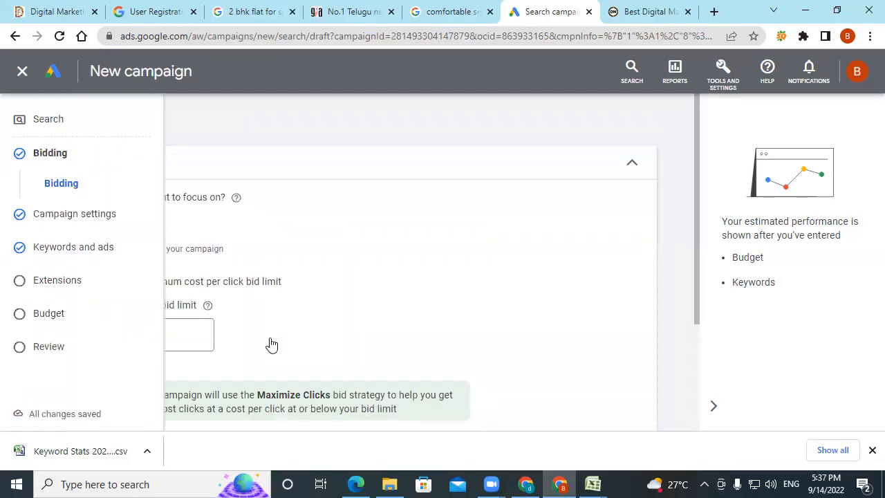
Review the campaign's bidding, networks, locations, languages, dates and additional settings once more, dismissing the browser's downloads bar
{"action": "scroll", "coordinate": [271, 342], "scroll_direction": "down", "scroll_amount": 2}
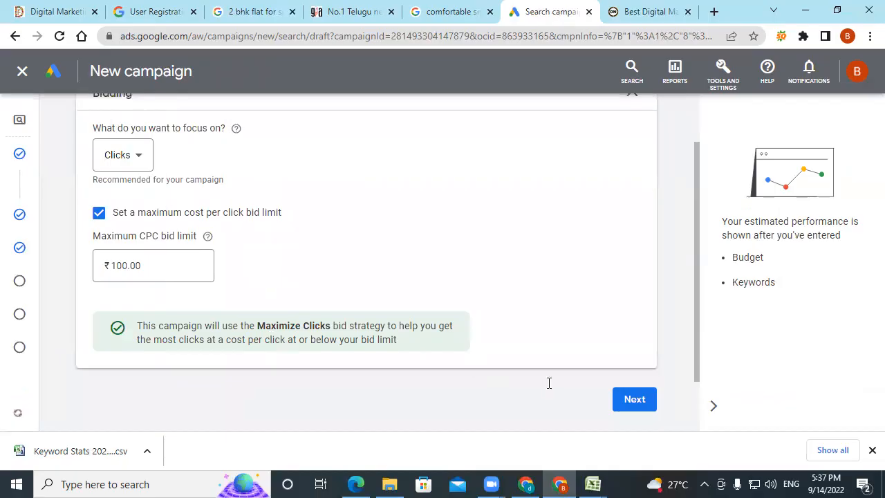
{"action": "left_click", "coordinate": [623, 339]}
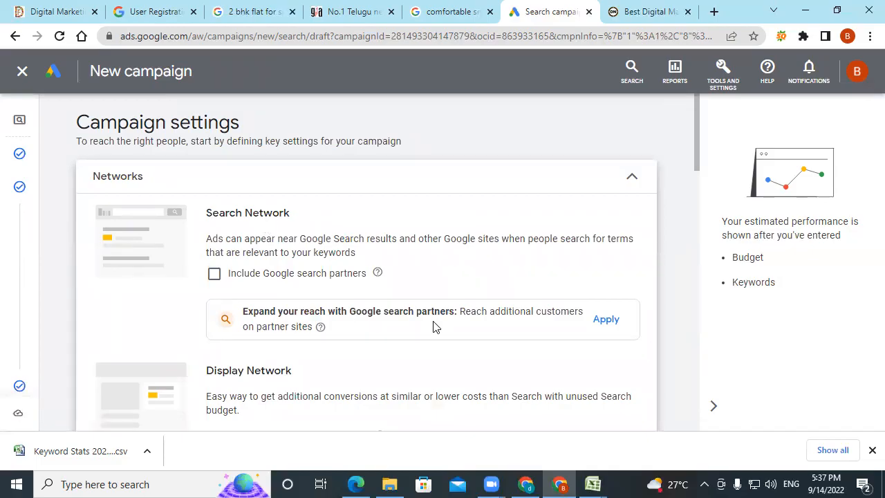
{"action": "scroll", "coordinate": [681, 257], "scroll_direction": "down", "scroll_amount": 1}
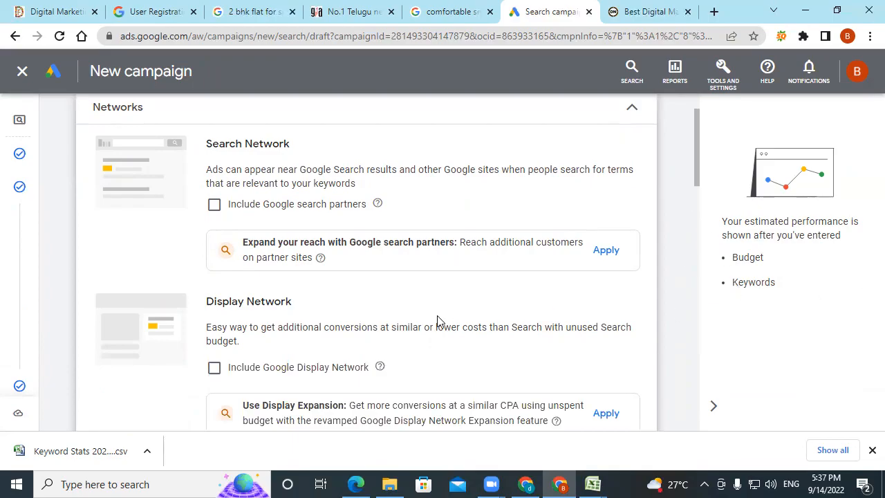
{"action": "scroll", "coordinate": [436, 321], "scroll_direction": "down", "scroll_amount": 1}
{"action": "scroll", "coordinate": [437, 321], "scroll_direction": "down", "scroll_amount": 15}
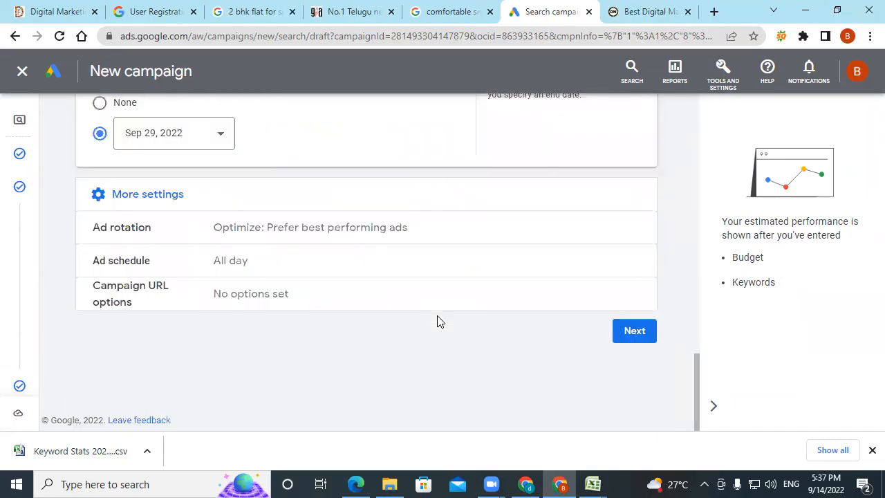
{"action": "scroll", "coordinate": [641, 367], "scroll_direction": "up", "scroll_amount": 12}
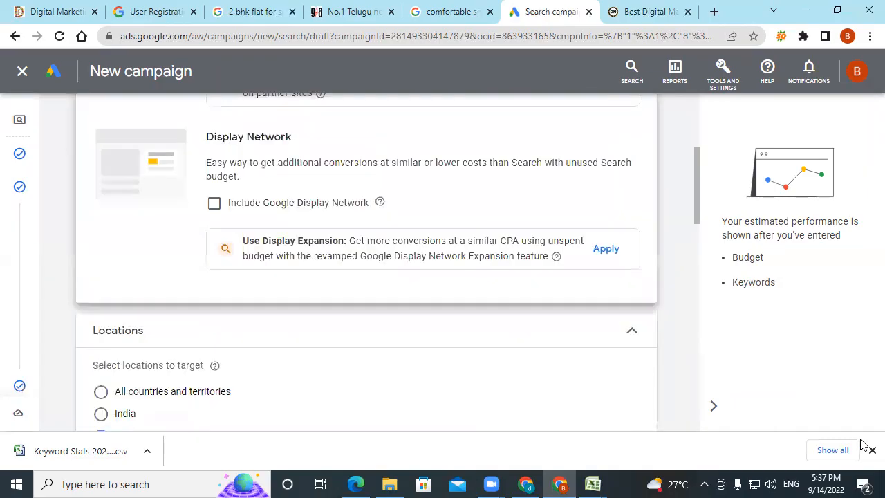
{"action": "left_click", "coordinate": [870, 450]}
{"action": "scroll", "coordinate": [537, 312], "scroll_direction": "down", "scroll_amount": 2}
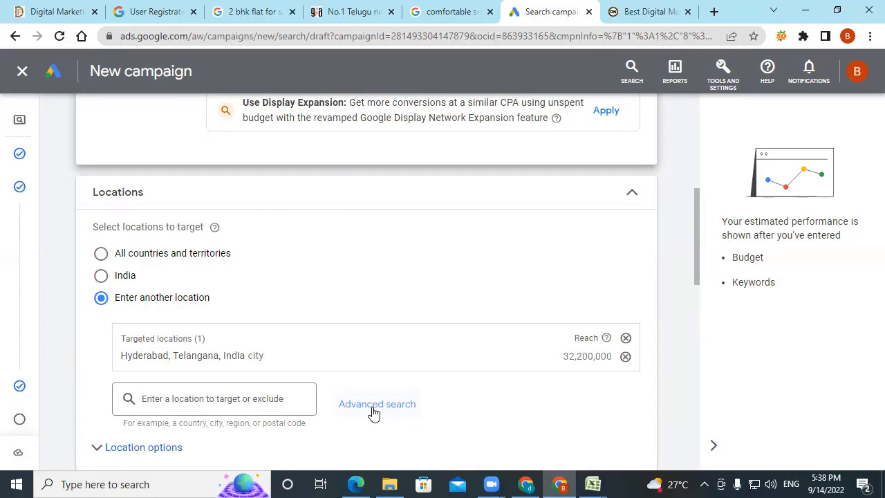
{"action": "scroll", "coordinate": [374, 413], "scroll_direction": "down", "scroll_amount": 4}
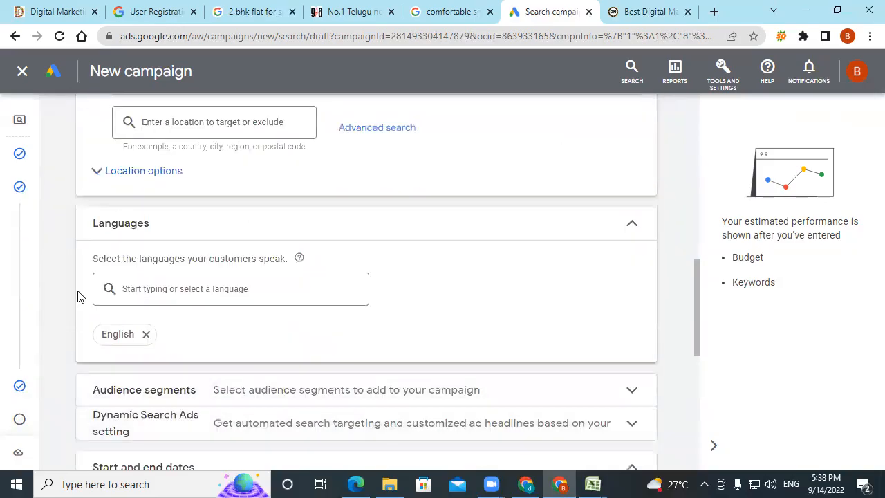
{"action": "scroll", "coordinate": [217, 318], "scroll_direction": "down", "scroll_amount": 2}
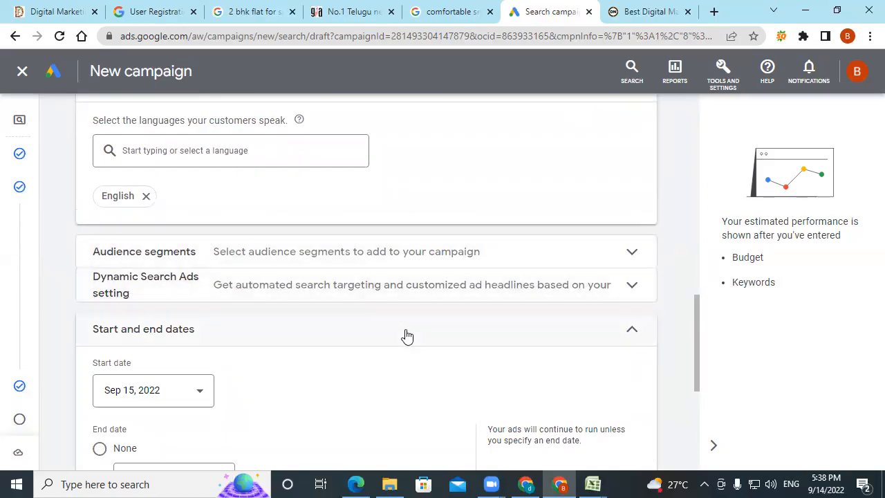
{"action": "scroll", "coordinate": [369, 344], "scroll_direction": "down", "scroll_amount": 2}
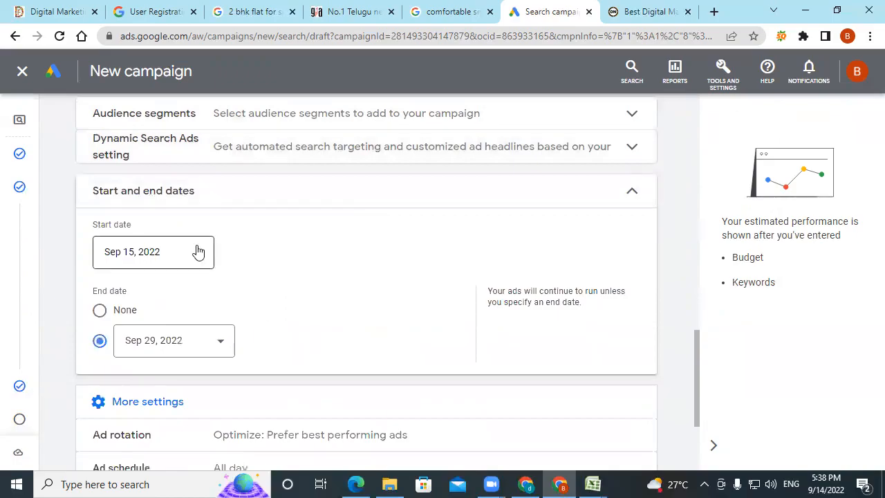
{"action": "scroll", "coordinate": [336, 347], "scroll_direction": "down", "scroll_amount": 2}
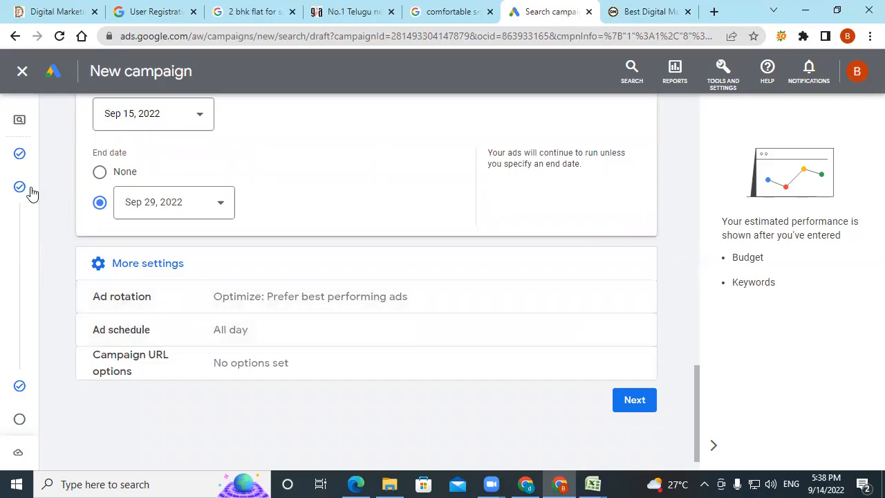
{"action": "mouse_move", "coordinate": [14, 188]}
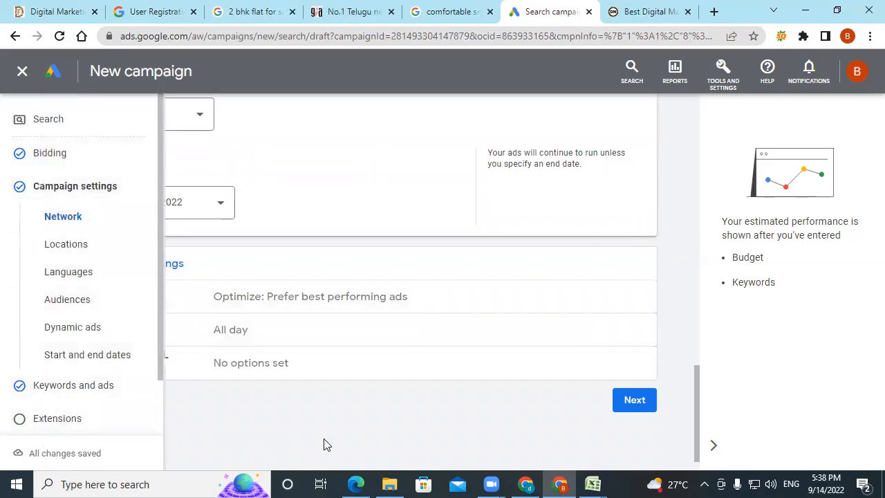
Continue to the keywords and ads page and open the name of Ad group 1 for editing, leaving it as is
{"action": "left_click", "coordinate": [633, 402]}
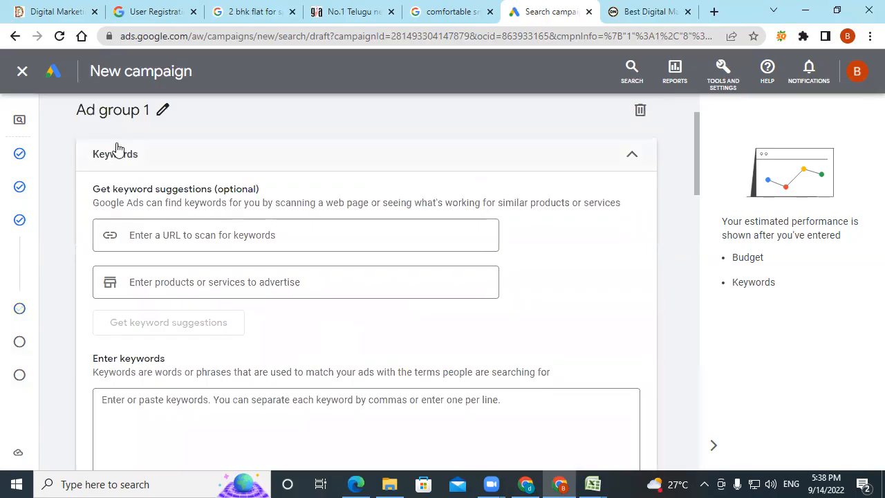
{"action": "left_click", "coordinate": [159, 113]}
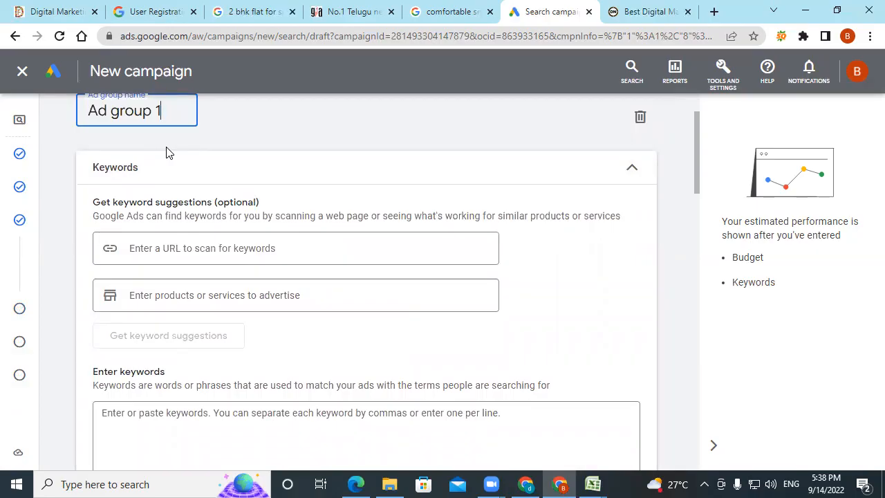
{"action": "left_click", "coordinate": [572, 291]}
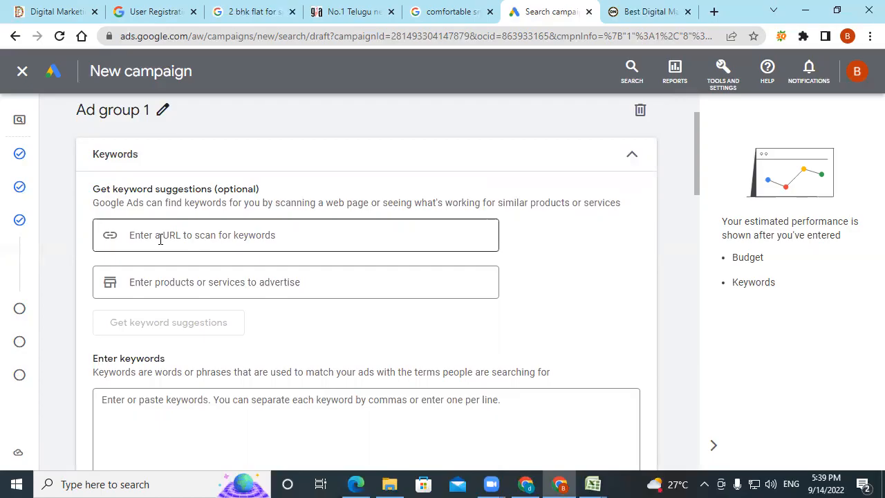
Switch to the Keyword Stats sheet in Excel and copy the keywords in A2:A12, declining to reopen the file
{"action": "scroll", "coordinate": [160, 239], "scroll_direction": "down", "scroll_amount": 2}
{"action": "left_click", "coordinate": [153, 262]}
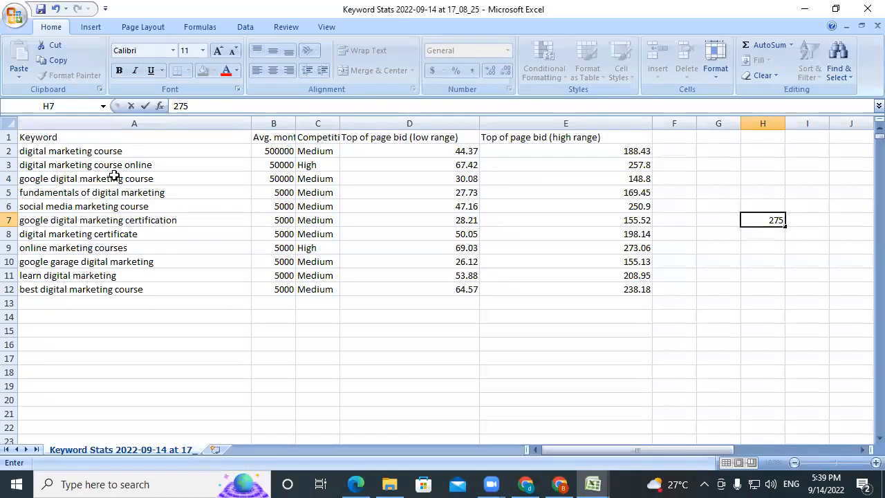
{"action": "left_click_drag", "start_coordinate": [111, 152], "coordinate": [105, 294]}
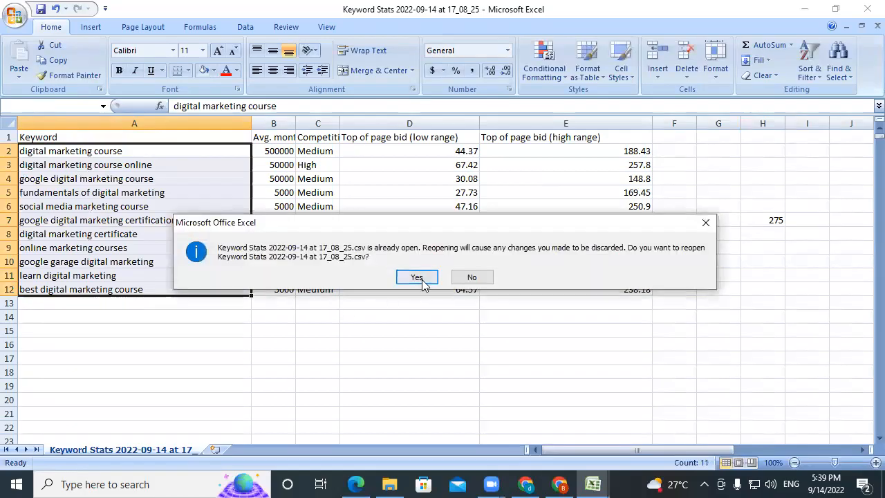
{"action": "left_click", "coordinate": [469, 277]}
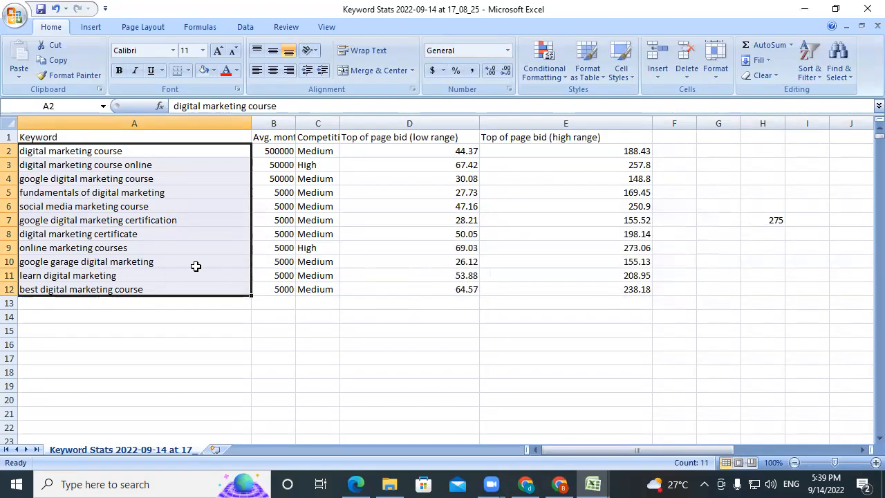
{"action": "key", "text": "ctrl+c"}
Return to the campaign draft in Chrome and paste the copied keywords into Ad group 1's keyword list
{"action": "left_click", "coordinate": [808, 12]}
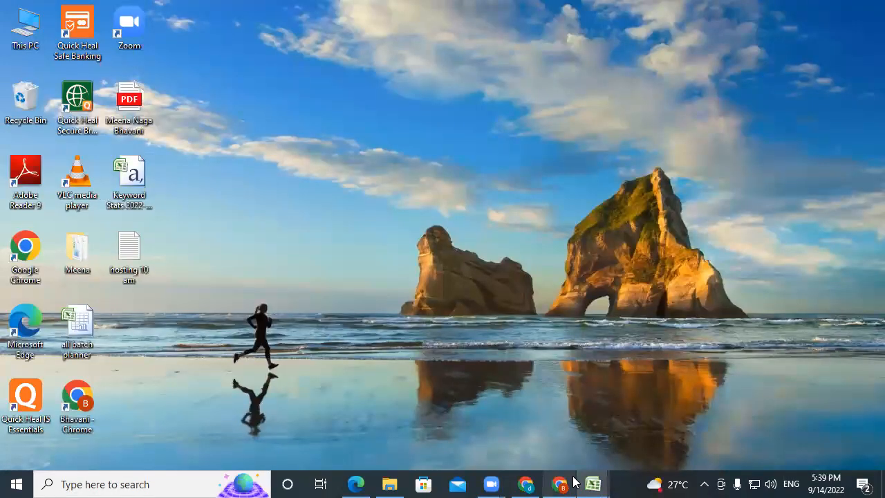
{"action": "left_click", "coordinate": [560, 483]}
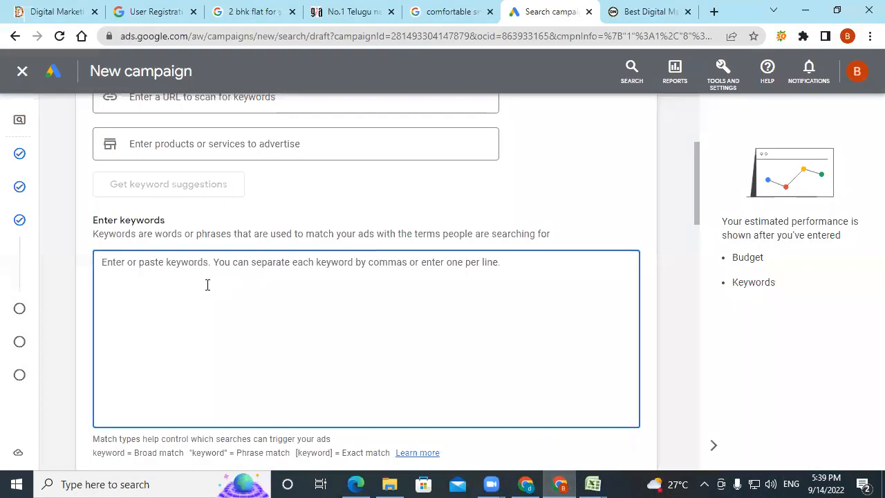
{"action": "key", "text": "ctrl+v"}
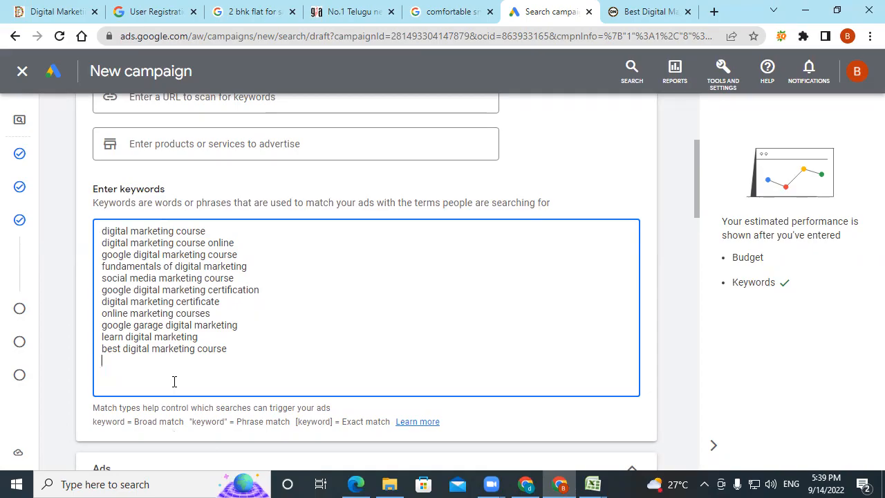
Make the first keyword, digital marketing course, a phrase match by enclosing it in double quotes
{"action": "left_click", "coordinate": [102, 232]}
{"action": "type", "text": "\""}
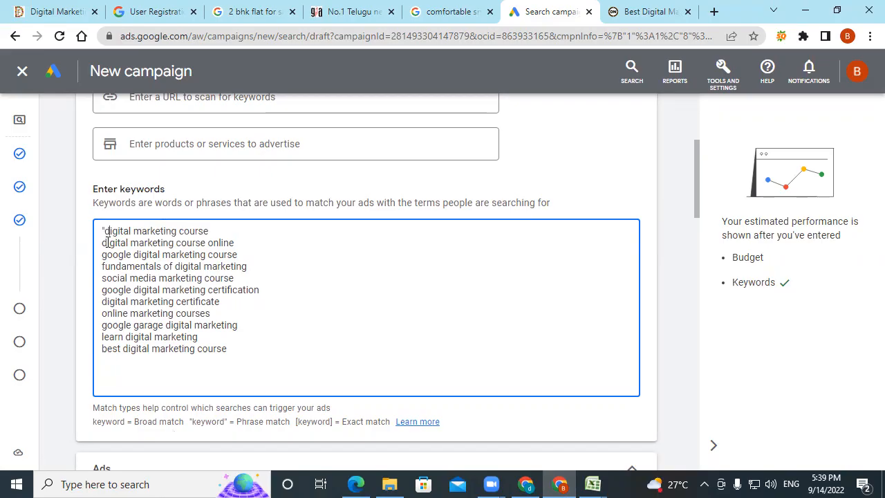
{"action": "left_click", "coordinate": [210, 230]}
{"action": "type", "text": "\""}
Make the second keyword, digital marketing course online, an exact match by enclosing it in square brackets
{"action": "scroll", "coordinate": [345, 297], "scroll_direction": "up", "scroll_amount": 1}
{"action": "left_click", "coordinate": [103, 312]}
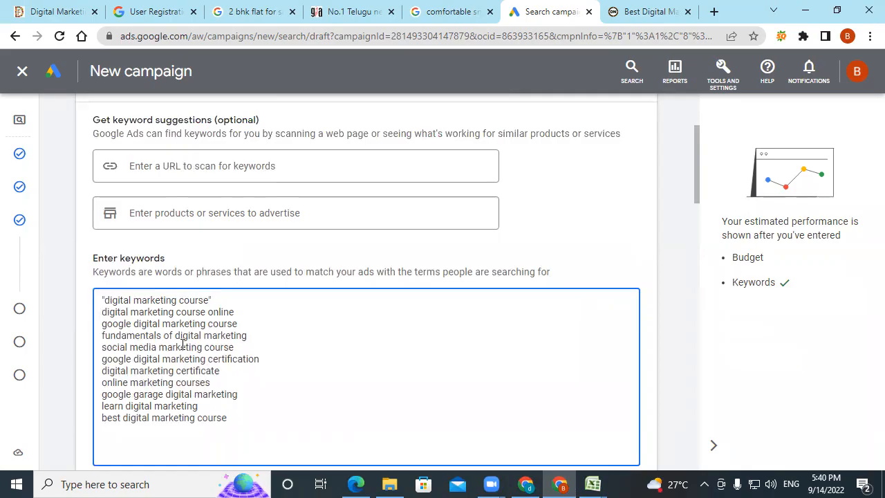
{"action": "type", "text": "\" "}
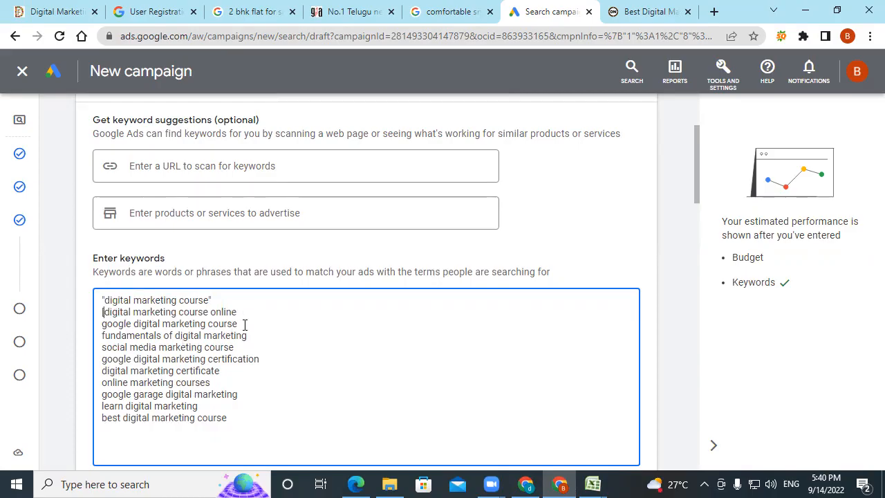
{"action": "type", "text": "["}
{"action": "key", "text": "End"}
{"action": "type", "text": "]"}
{"action": "key", "text": "Down"}
{"action": "key", "text": "Down"}
{"action": "type", "text": "]"}
{"action": "left_click", "coordinate": [273, 398]}
Delete every keyword from google digital marketing course through best digital marketing course, keeping only the first two
{"action": "scroll", "coordinate": [104, 338], "scroll_direction": "down", "scroll_amount": 2}
{"action": "left_click", "coordinate": [105, 338]}
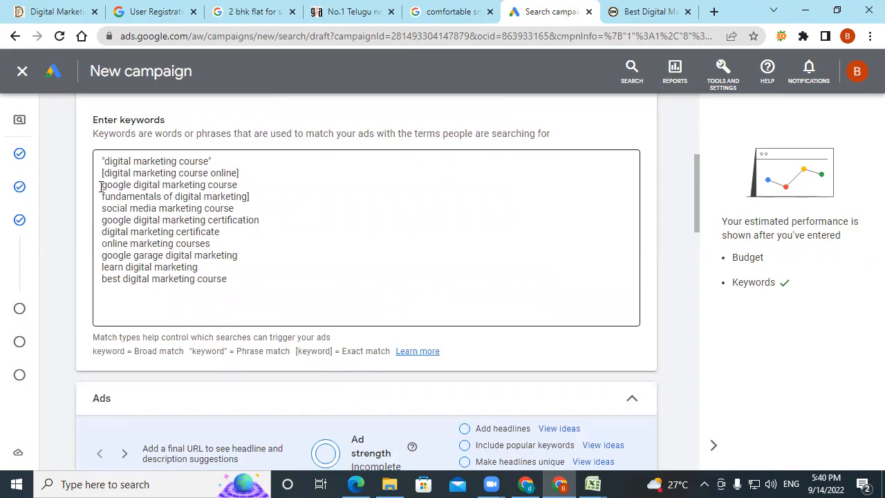
{"action": "left_click_drag", "start_coordinate": [105, 185], "coordinate": [228, 285]}
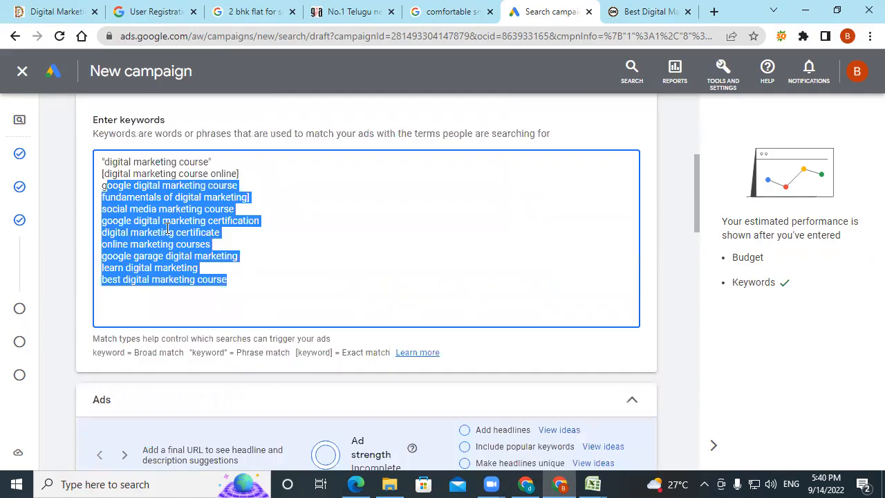
{"action": "key", "text": "BackSpace"}
{"action": "key", "text": "BackSpace"}
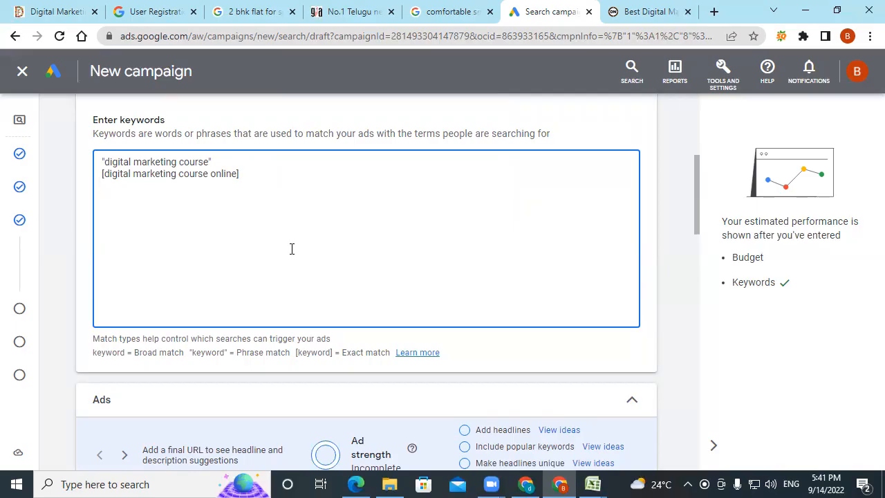
Go to the Ads section below the keywords and view the ad preview in its desktop layout
{"action": "scroll", "coordinate": [291, 249], "scroll_direction": "down", "scroll_amount": 3}
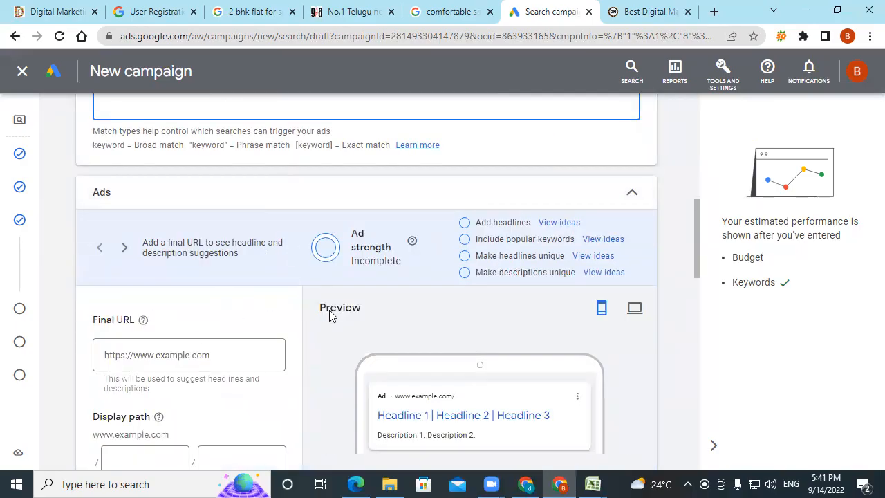
{"action": "scroll", "coordinate": [331, 316], "scroll_direction": "down", "scroll_amount": 1}
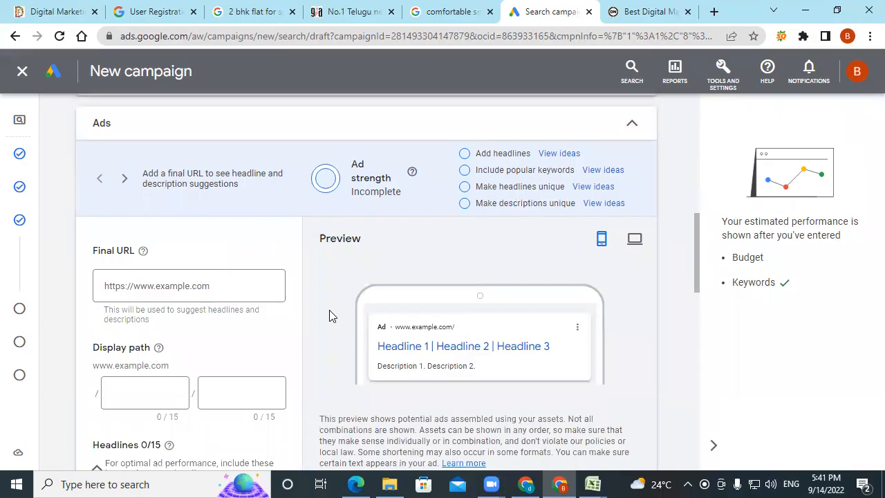
{"action": "scroll", "coordinate": [329, 316], "scroll_direction": "down", "scroll_amount": 1}
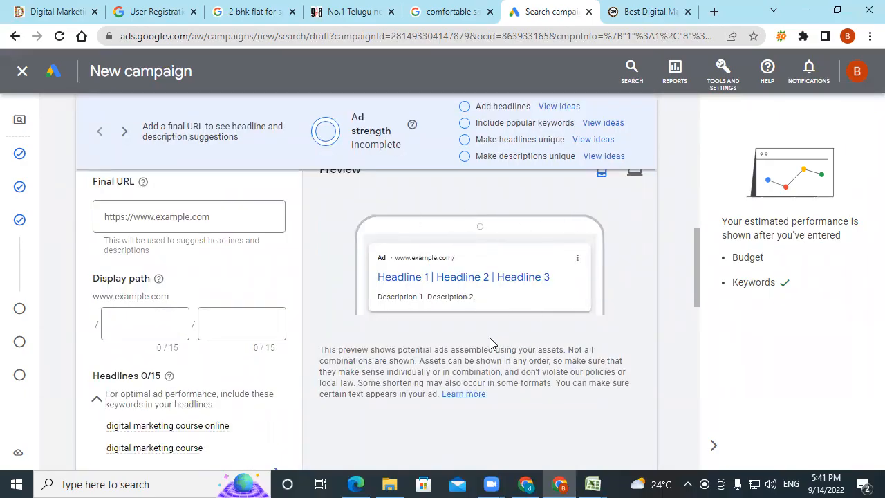
{"action": "scroll", "coordinate": [489, 344], "scroll_direction": "up", "scroll_amount": 1}
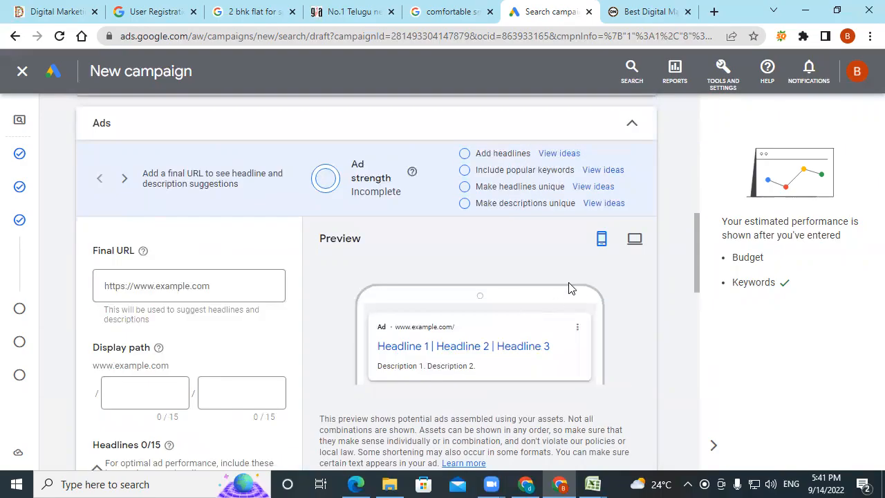
{"action": "left_click", "coordinate": [633, 239]}
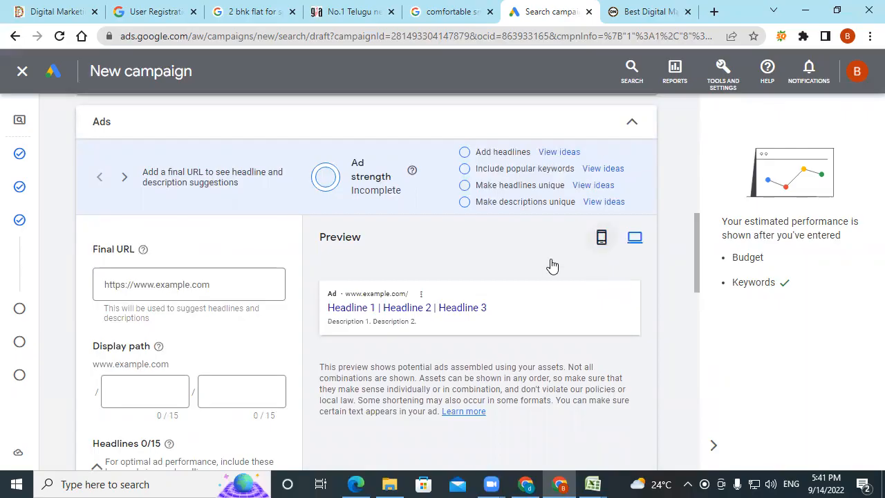
Open digitalmarketingfaculty.in in a new browser tab, without the wp-admin path, and copy its address
{"action": "left_click", "coordinate": [191, 285]}
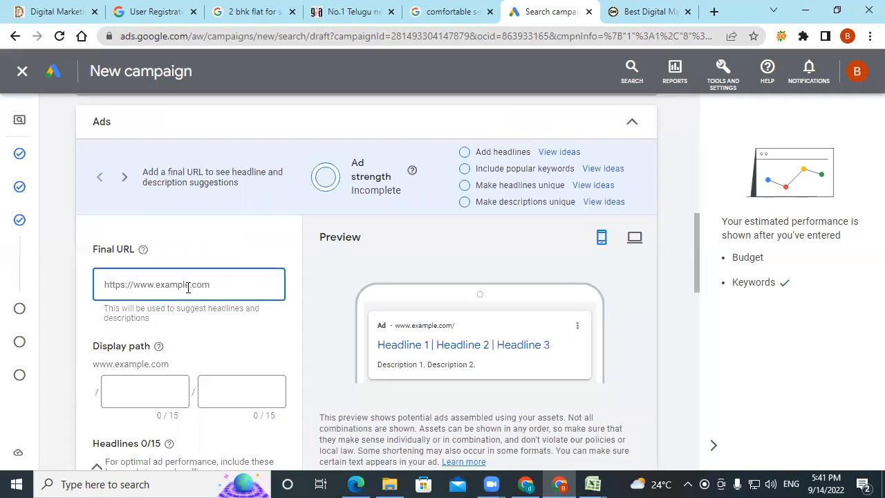
{"action": "left_click", "coordinate": [648, 11]}
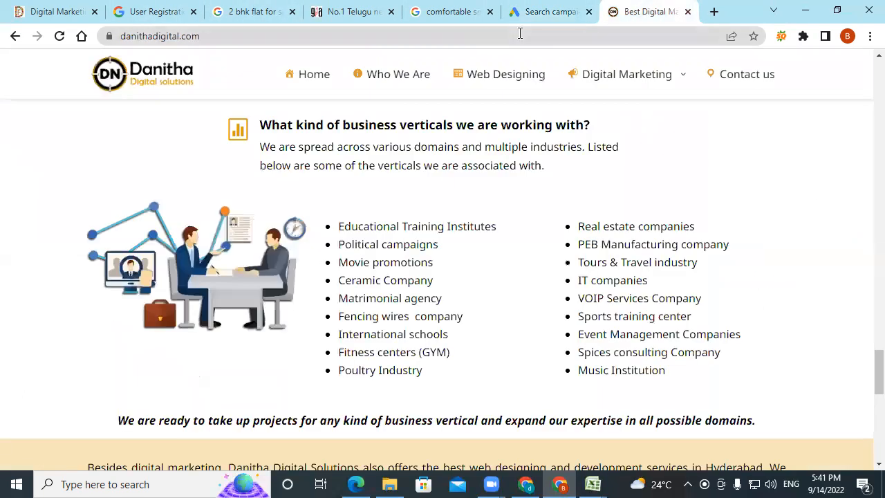
{"action": "left_click", "coordinate": [714, 11]}
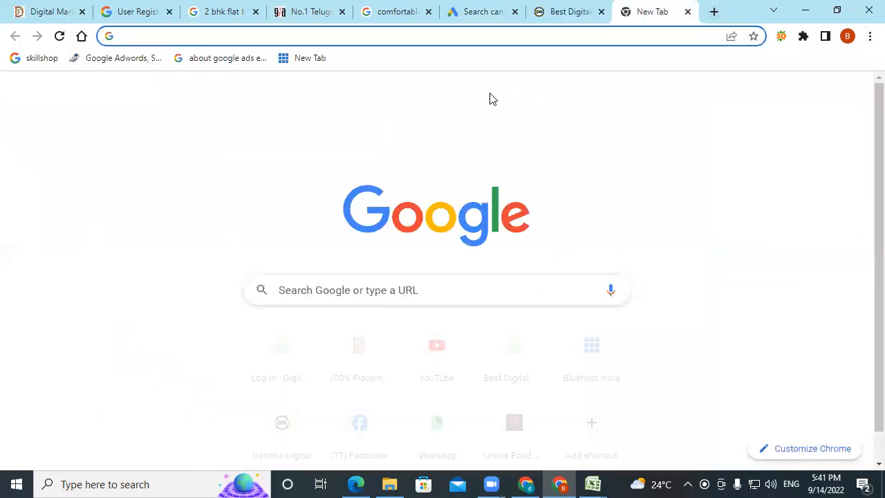
{"action": "type", "text": "d"}
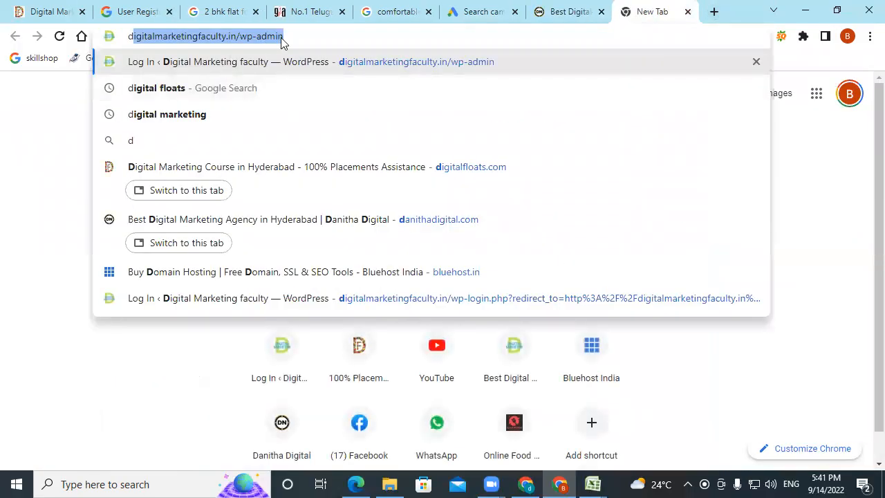
{"action": "key", "text": "Return"}
{"action": "left_click_drag", "start_coordinate": [229, 36], "coordinate": [300, 43]}
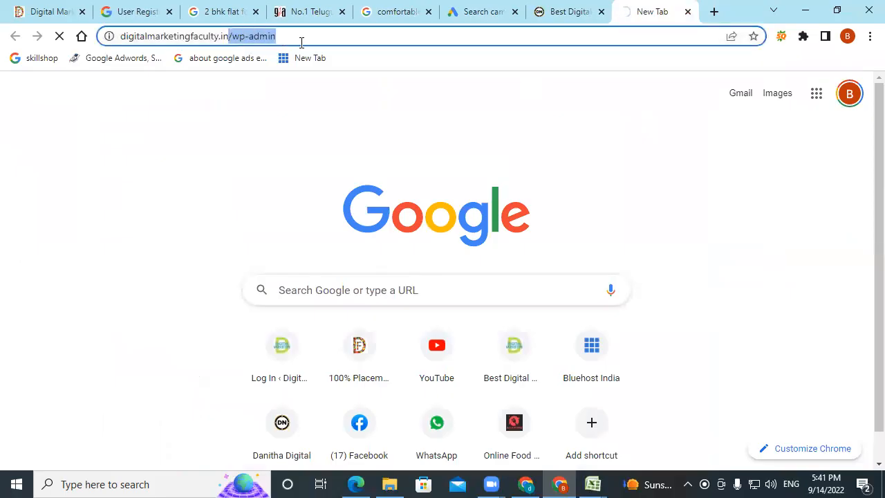
{"action": "key", "text": "BackSpace"}
{"action": "key", "text": "Return"}
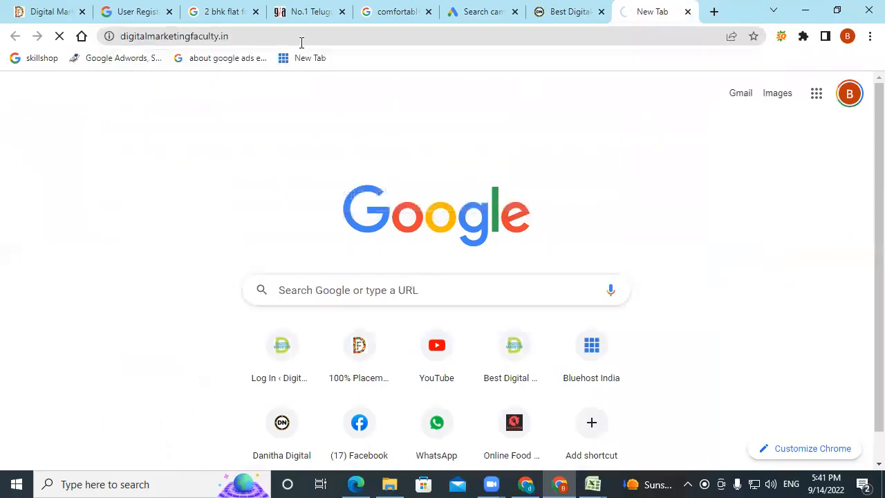
{"action": "left_click", "coordinate": [214, 37]}
{"action": "key", "text": "ctrl+c"}
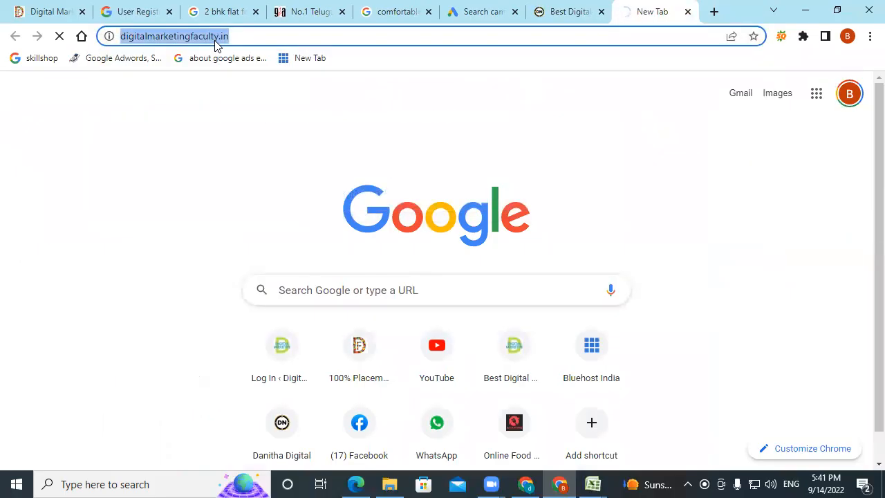
{"action": "left_click", "coordinate": [476, 14]}
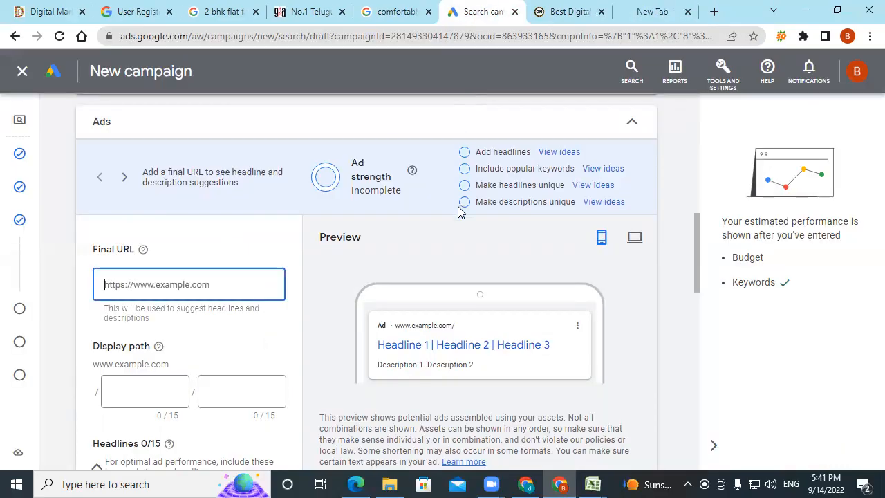
{"action": "key", "text": "ctrl+v"}
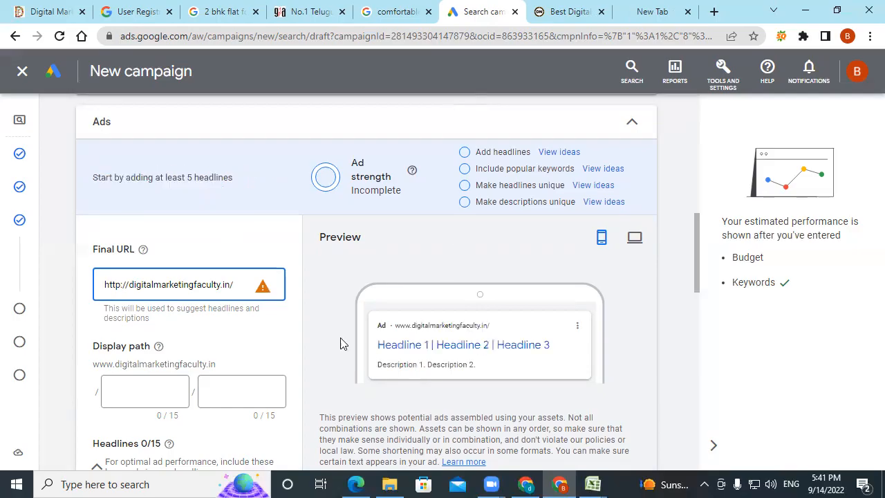
{"action": "mouse_move", "coordinate": [266, 298]}
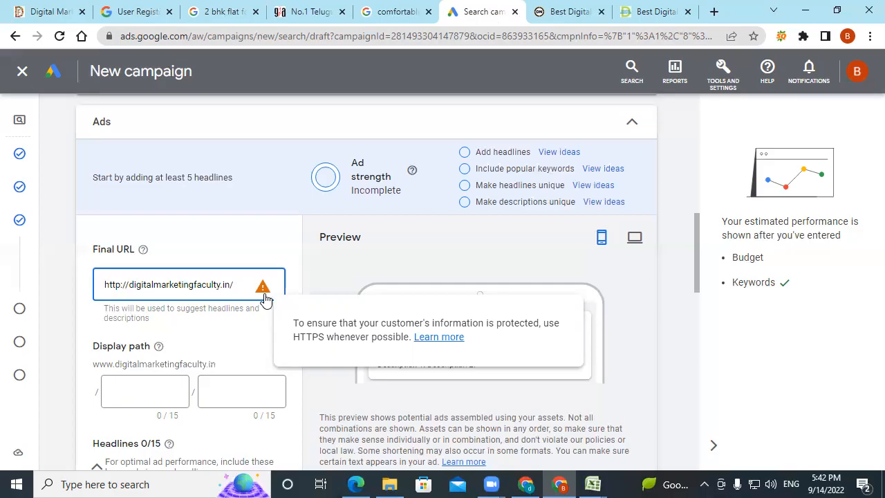
Fill in the ad's two display path parts with offer and register
{"action": "scroll", "coordinate": [266, 298], "scroll_direction": "down", "scroll_amount": 1}
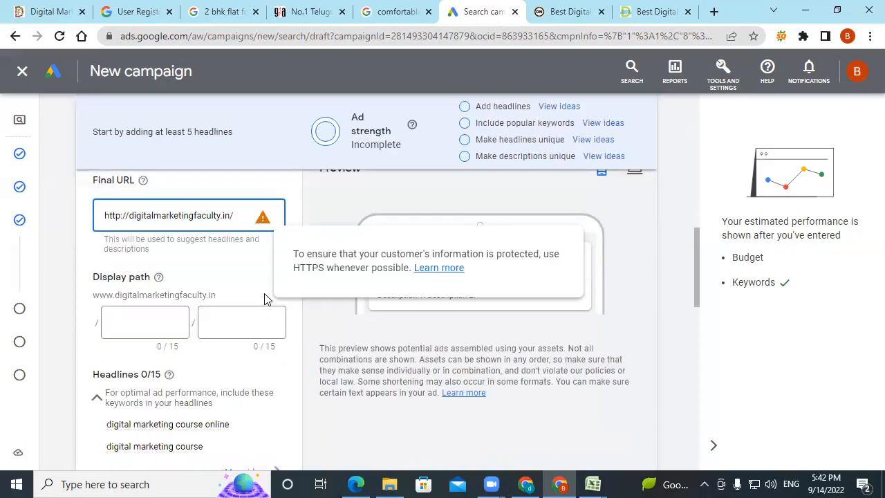
{"action": "left_click", "coordinate": [143, 324]}
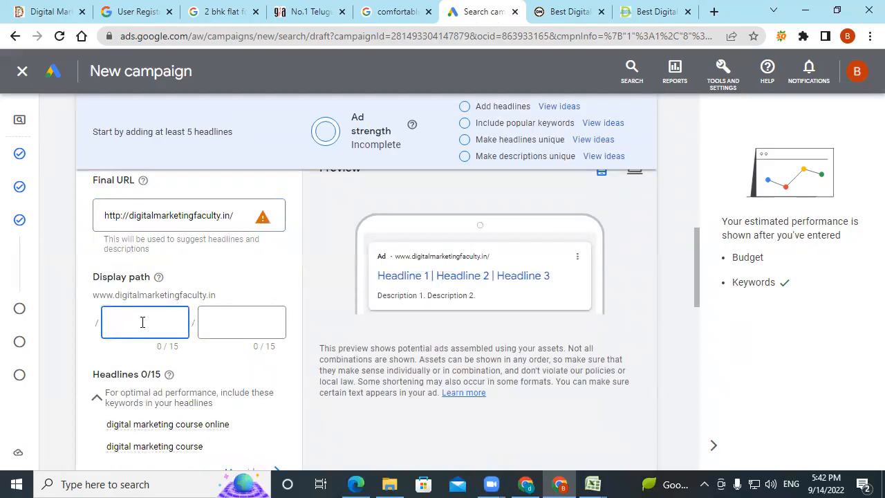
{"action": "type", "text": "offer"}
{"action": "left_click", "coordinate": [237, 324]}
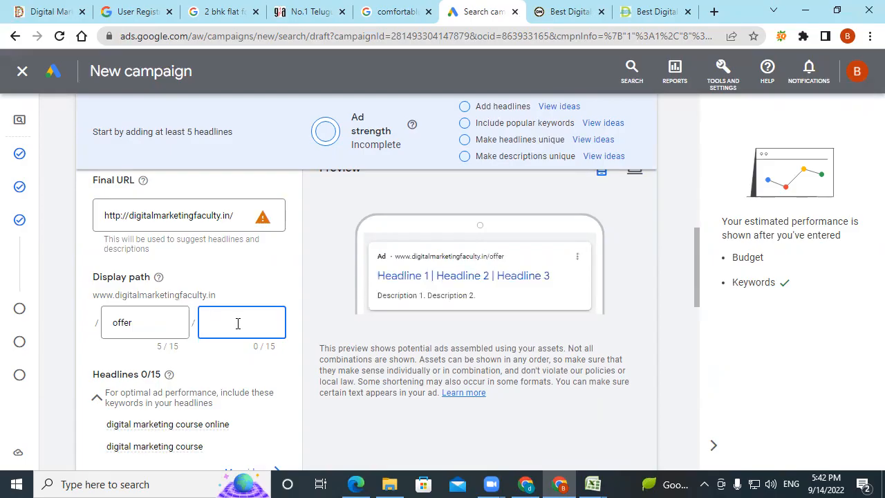
{"action": "type", "text": "register"}
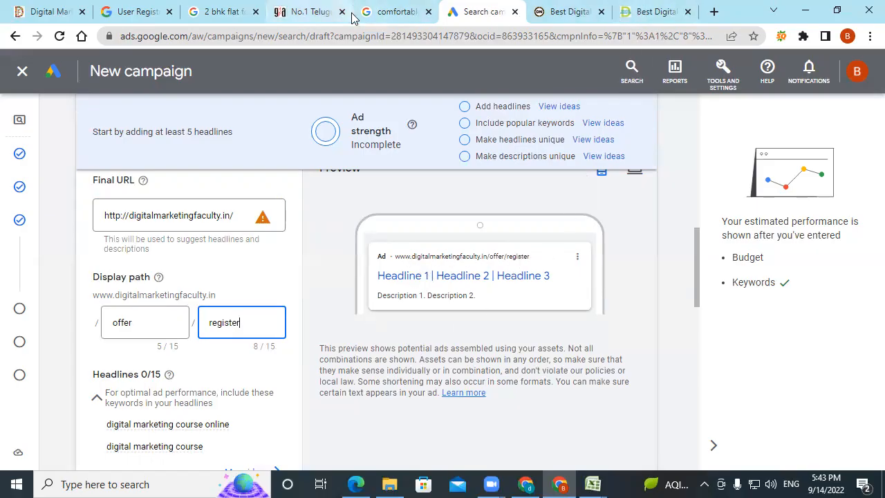
Examine the ads' display URLs, headlines and descriptions in the Google results for 2 bhk flat for sale in bangalore
{"action": "left_click", "coordinate": [211, 12]}
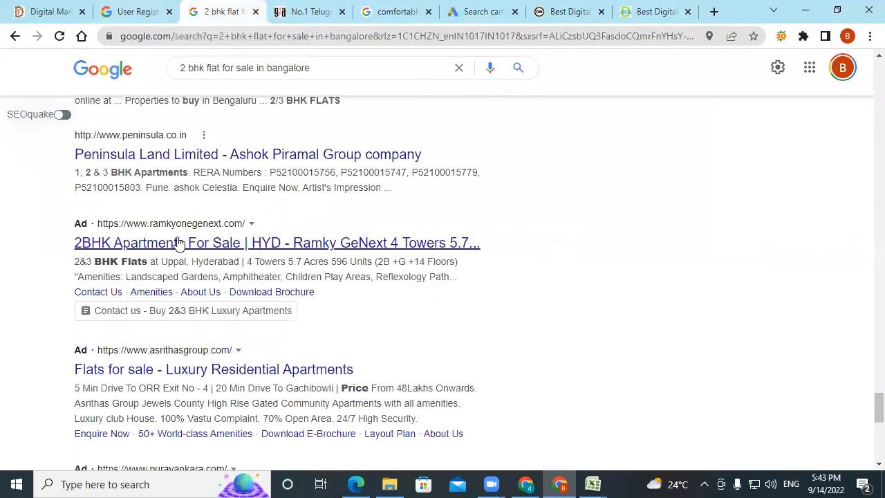
{"action": "scroll", "coordinate": [171, 242], "scroll_direction": "up", "scroll_amount": 6}
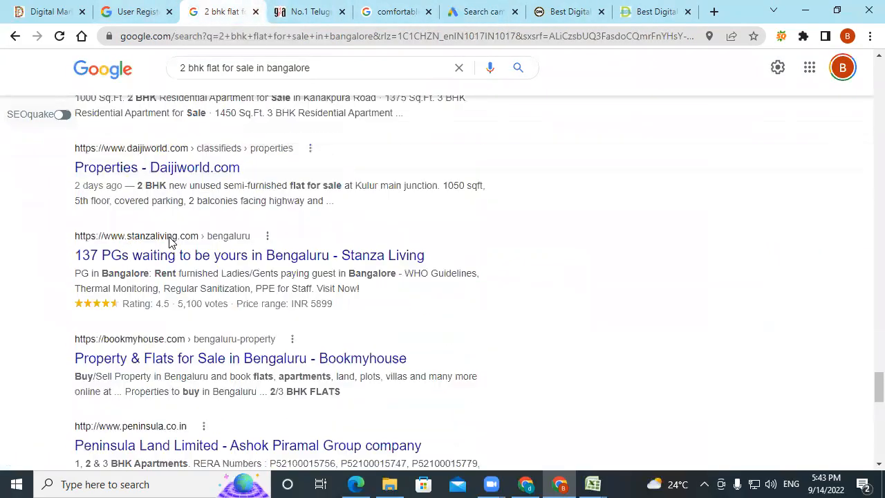
{"action": "scroll", "coordinate": [171, 242], "scroll_direction": "up", "scroll_amount": 5}
{"action": "left_click_drag", "start_coordinate": [864, 334], "coordinate": [866, 72]}
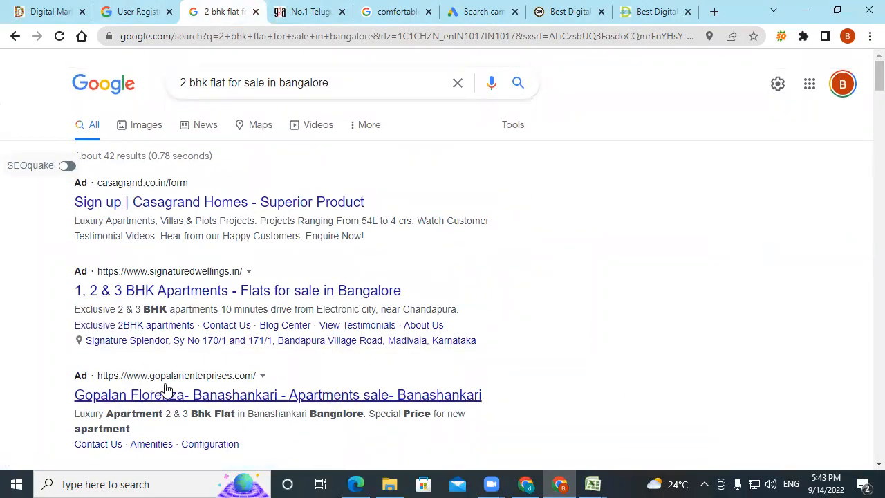
{"action": "scroll", "coordinate": [230, 374], "scroll_direction": "down", "scroll_amount": 1}
{"action": "scroll", "coordinate": [229, 373], "scroll_direction": "down", "scroll_amount": 1}
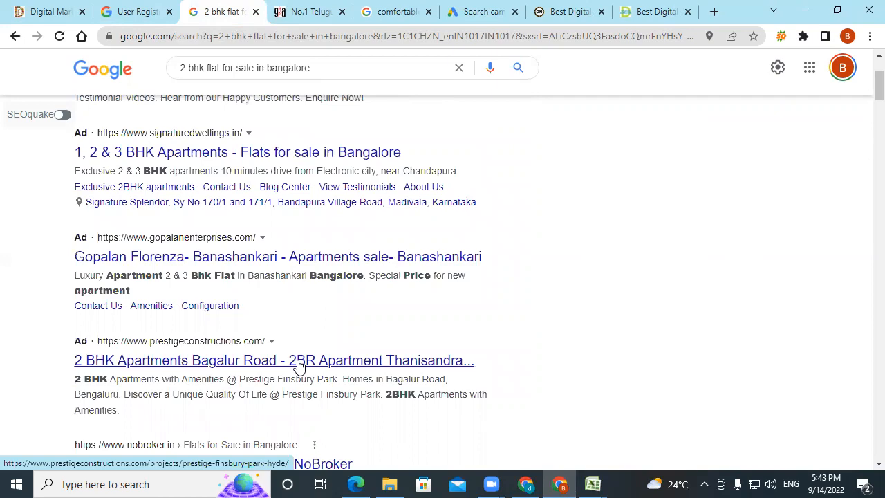
{"action": "left_click_drag", "start_coordinate": [864, 87], "coordinate": [864, 428]}
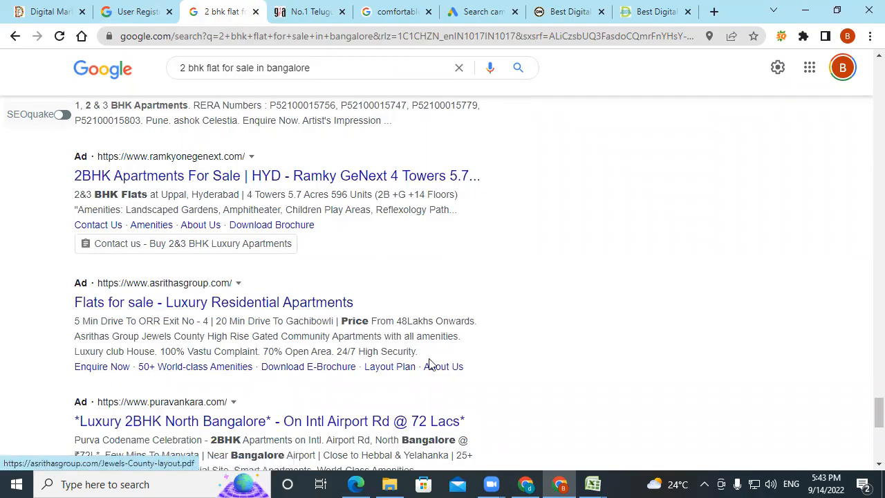
{"action": "scroll", "coordinate": [428, 364], "scroll_direction": "down", "scroll_amount": 3}
{"action": "scroll", "coordinate": [428, 364], "scroll_direction": "up", "scroll_amount": 5}
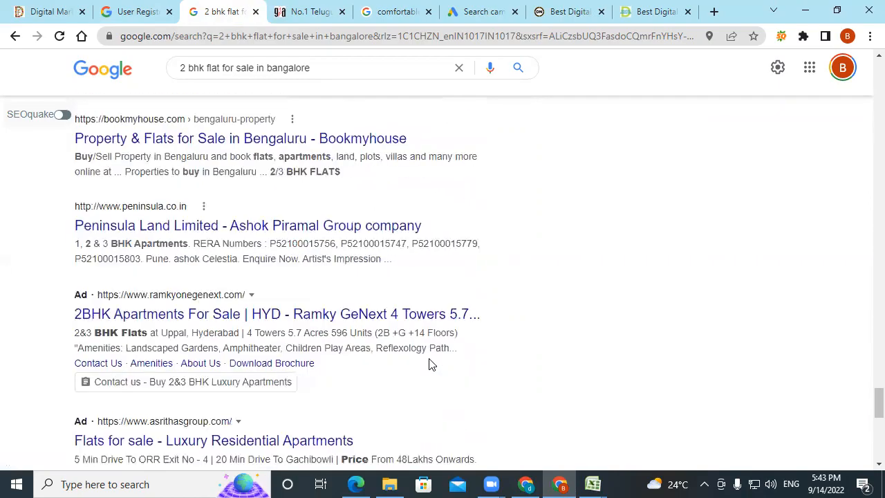
Return to the campaign draft and compare the keywords suggested for headlines with the ad group's keyword list and the headline fields
{"action": "left_click", "coordinate": [489, 15]}
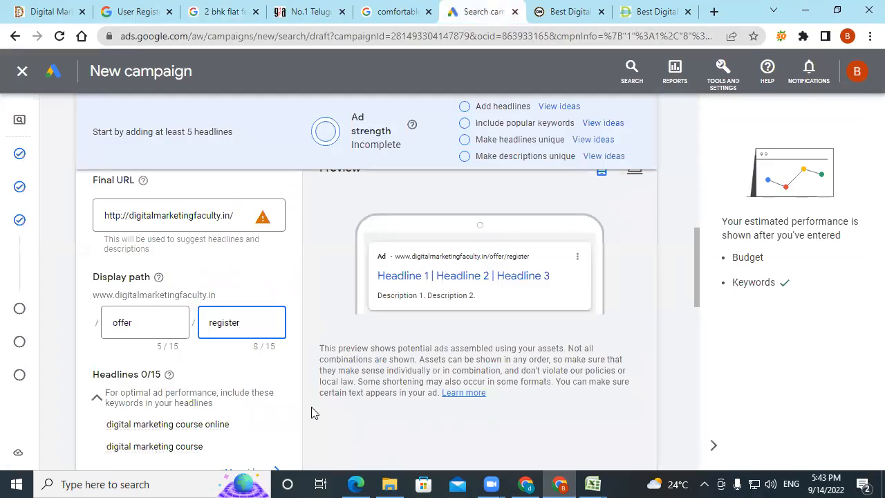
{"action": "scroll", "coordinate": [310, 410], "scroll_direction": "down", "scroll_amount": 2}
{"action": "mouse_move", "coordinate": [137, 306]}
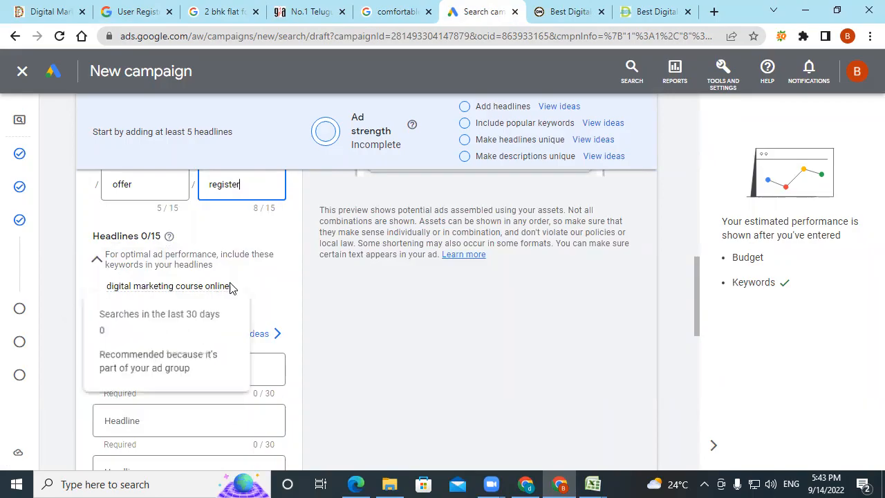
{"action": "scroll", "coordinate": [231, 285], "scroll_direction": "up", "scroll_amount": 5}
{"action": "scroll", "coordinate": [232, 284], "scroll_direction": "up", "scroll_amount": 2}
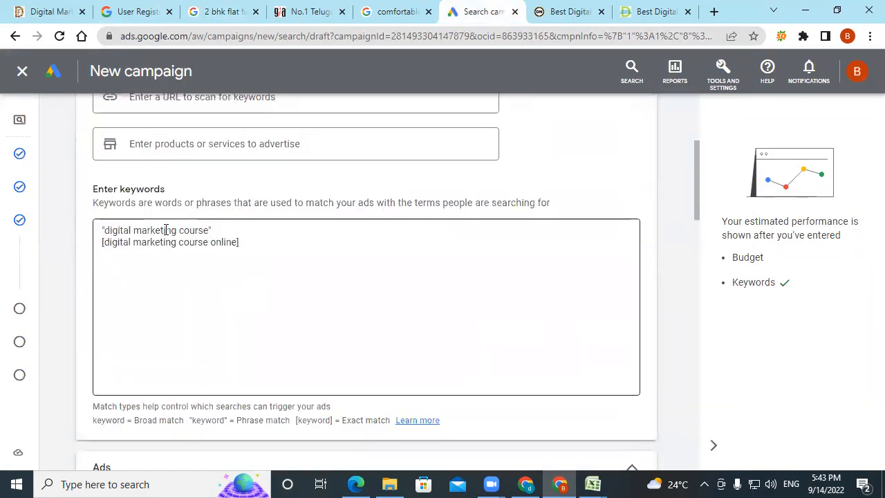
{"action": "scroll", "coordinate": [363, 333], "scroll_direction": "down", "scroll_amount": 2}
{"action": "scroll", "coordinate": [364, 336], "scroll_direction": "down", "scroll_amount": 6}
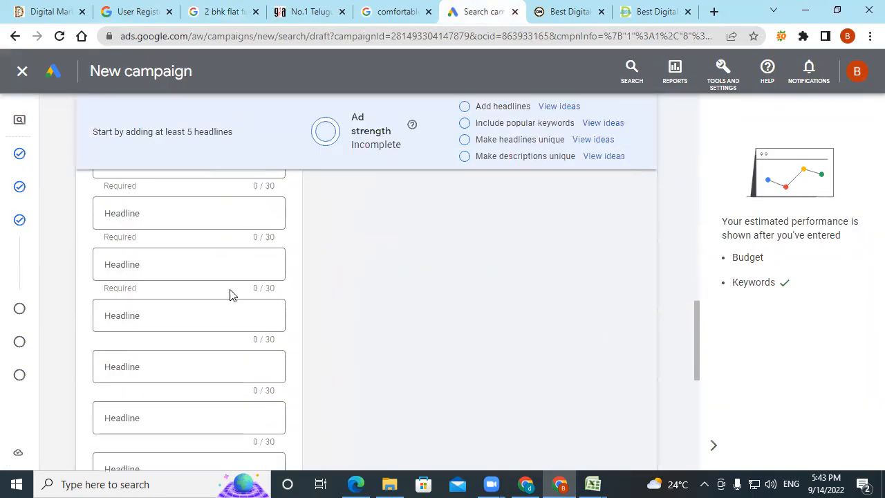
View more headline keyword ideas, then check the keyword list in the Keyword Stats workbook in Excel and return to the campaign draft
{"action": "scroll", "coordinate": [231, 294], "scroll_direction": "up", "scroll_amount": 1}
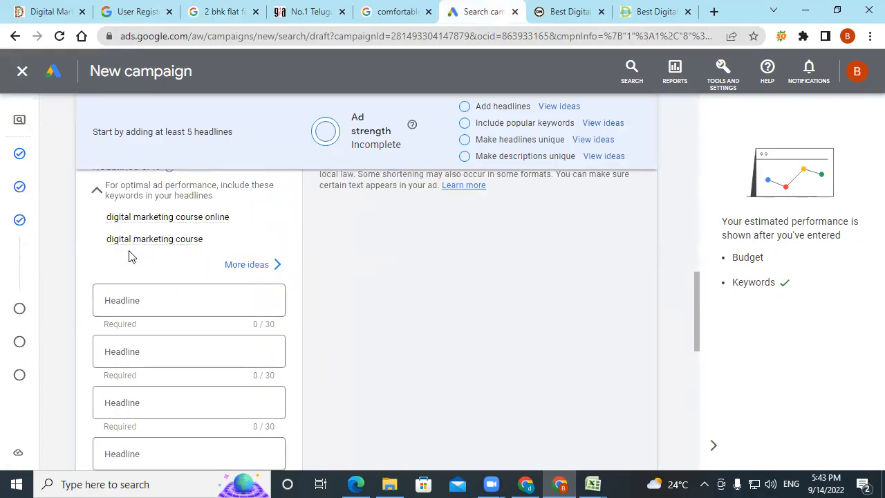
{"action": "left_click", "coordinate": [238, 265]}
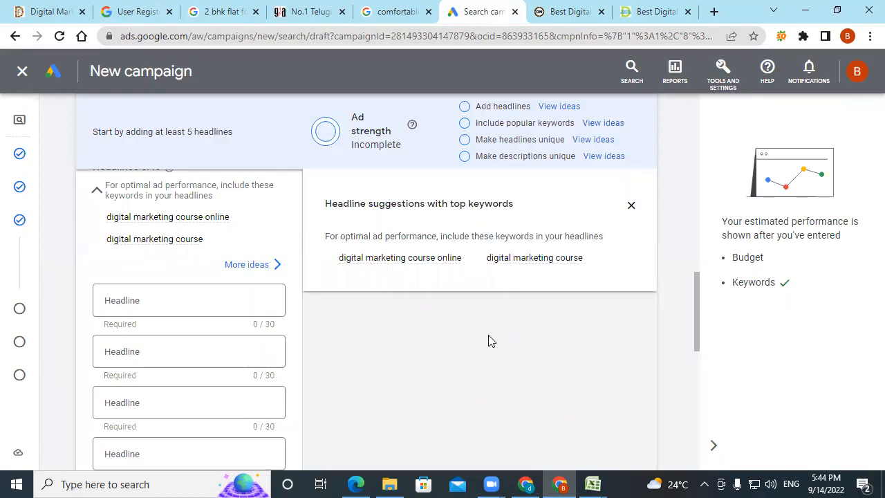
{"action": "left_click", "coordinate": [631, 205]}
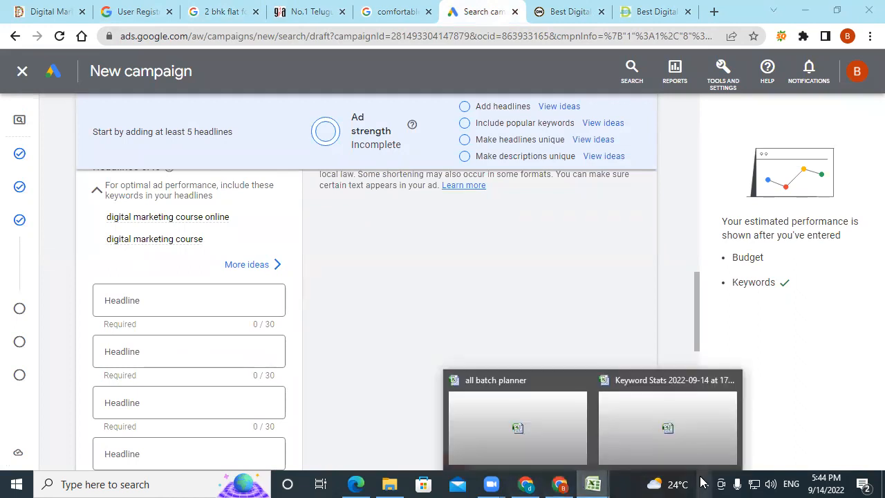
{"action": "left_click", "coordinate": [683, 444]}
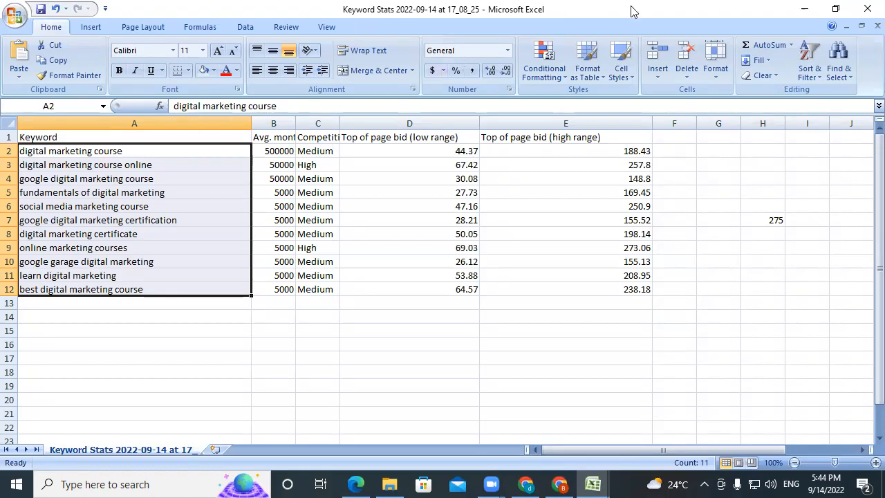
{"action": "left_click", "coordinate": [806, 10]}
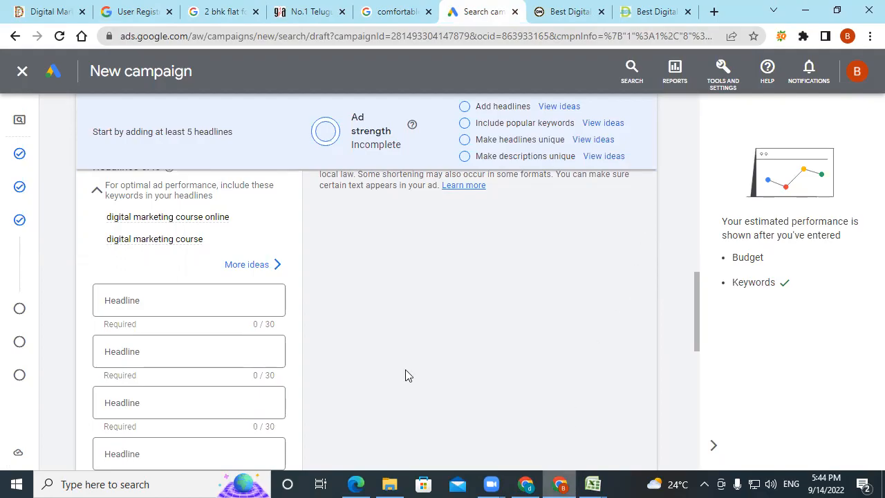
Copy the suggested keyword digital marketing course online into the first headline and shorten it to "digital marketing courseonline" to fit 30 characters
{"action": "left_click_drag", "start_coordinate": [229, 221], "coordinate": [107, 223]}
{"action": "key", "text": "ctrl+c"}
{"action": "left_click", "coordinate": [121, 313]}
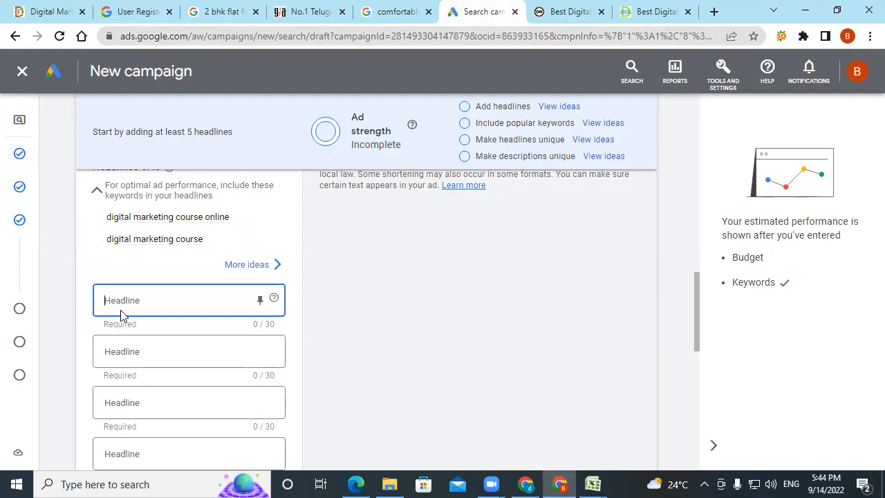
{"action": "key", "text": "ctrl+v"}
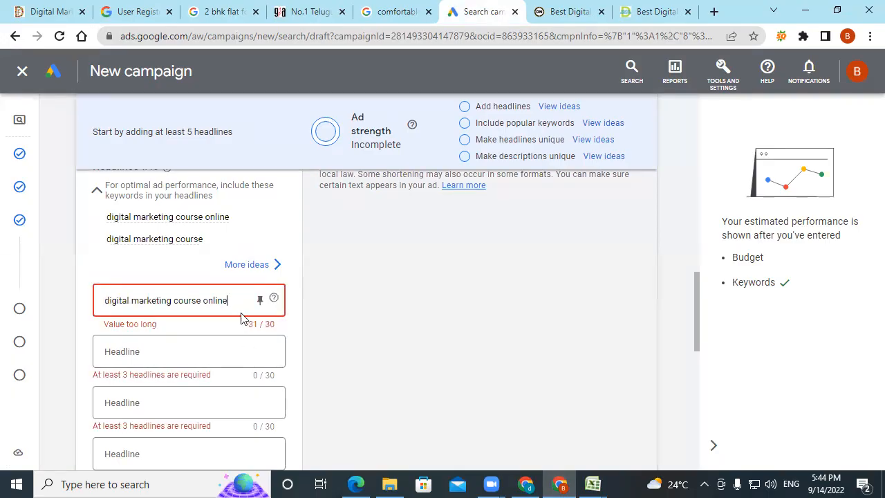
{"action": "left_click", "coordinate": [205, 302]}
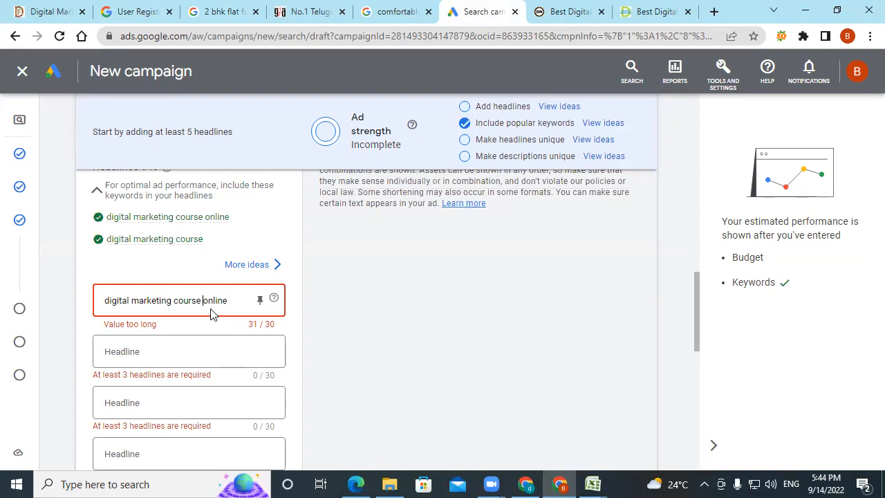
{"action": "key", "text": "BackSpace"}
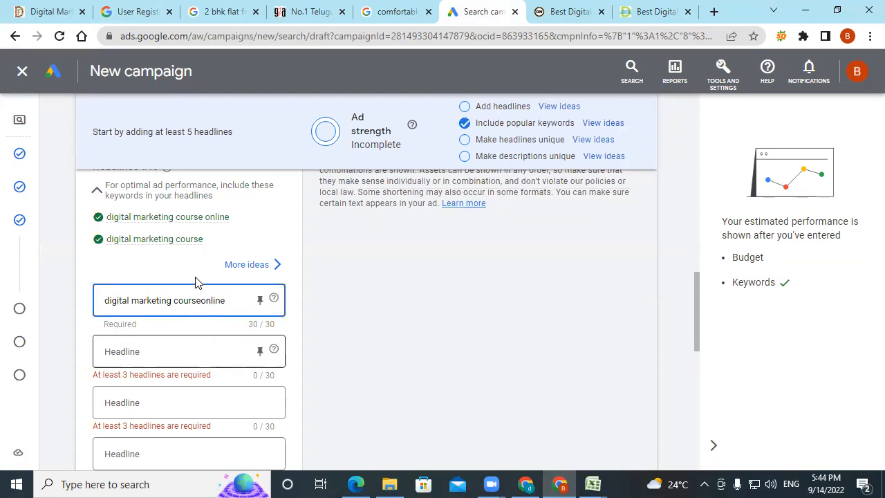
Copy the suggested keyword digital marketing course into the second headline
{"action": "triple_click", "coordinate": [121, 242]}
{"action": "key", "text": "ctrl+c"}
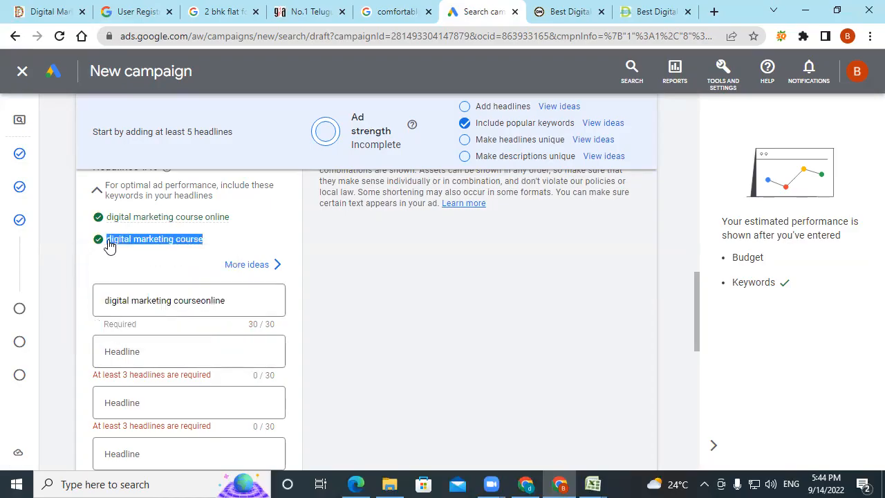
{"action": "left_click", "coordinate": [129, 355]}
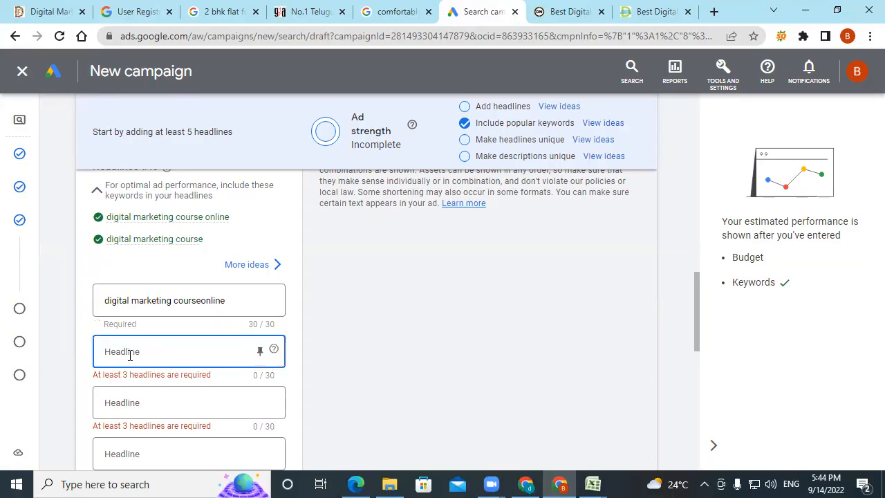
{"action": "key", "text": "ctrl+v"}
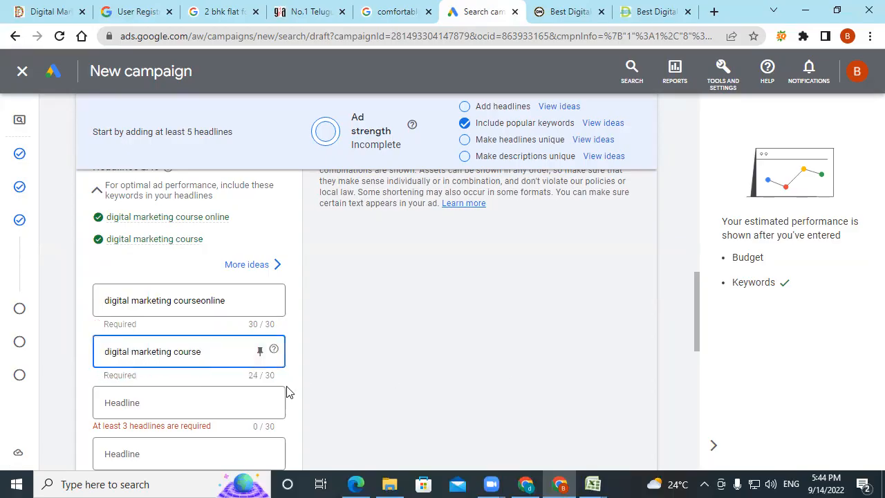
Fill in the third headline with "online digital marketingcourse", reusing the copied keyword and fitting it within 30 characters
{"action": "left_click", "coordinate": [162, 403]}
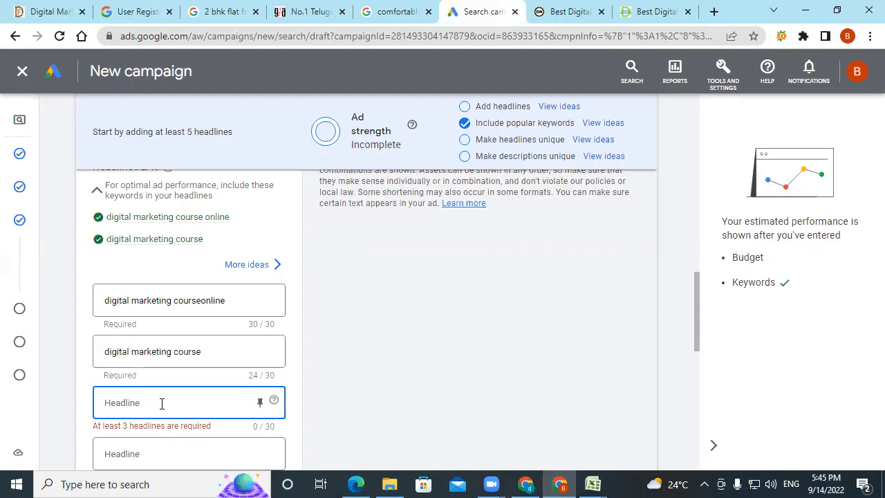
{"action": "key", "text": "ctrl+v"}
{"action": "left_click_drag", "start_coordinate": [130, 401], "coordinate": [92, 403]}
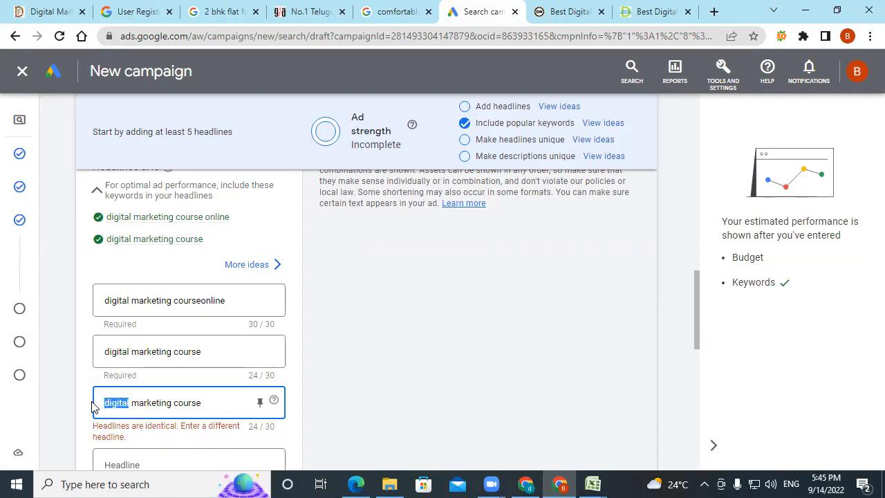
{"action": "type", "text": "on"}
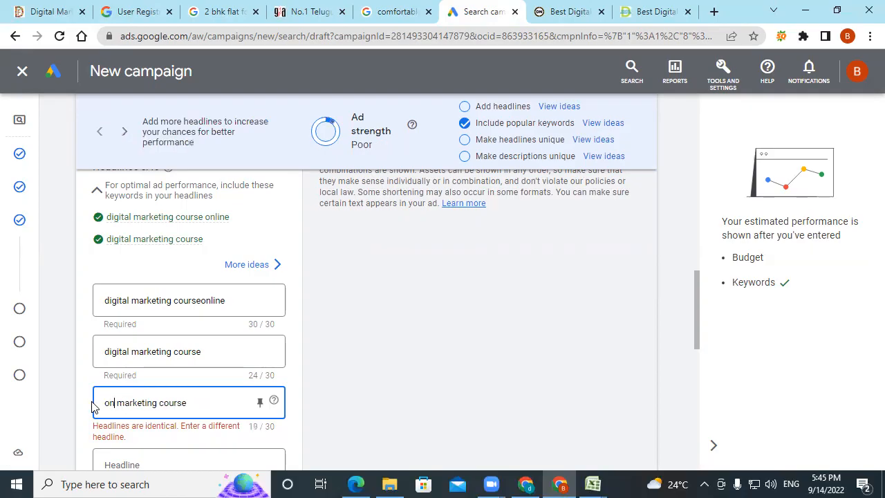
{"action": "type", "text": "line"}
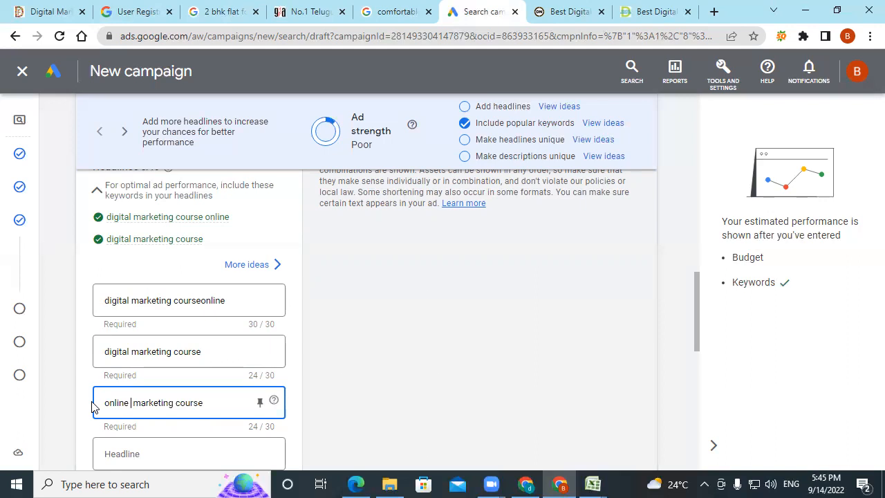
{"action": "type", "text": " digita"}
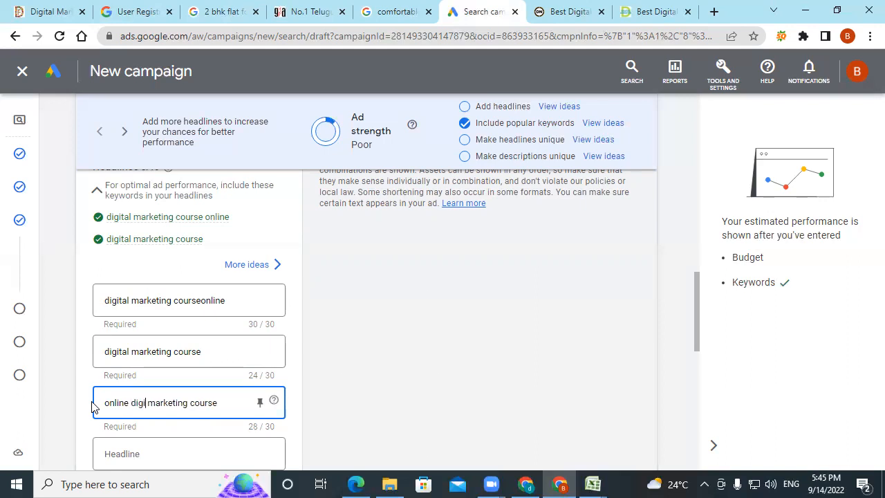
{"action": "type", "text": "l"}
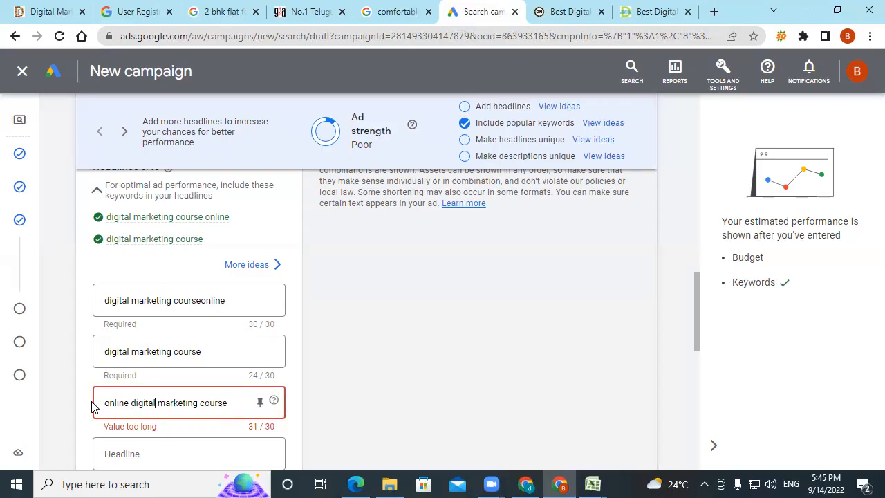
{"action": "left_click", "coordinate": [198, 403]}
{"action": "key", "text": "BackSpace"}
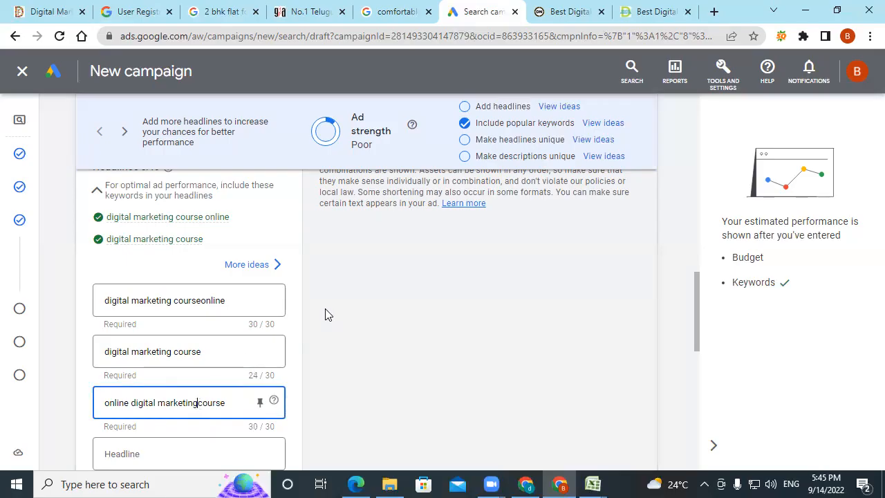
Add empty headline fields to the responsive search ad until the maximum number of headlines is reached
{"action": "scroll", "coordinate": [228, 352], "scroll_direction": "down", "scroll_amount": 1}
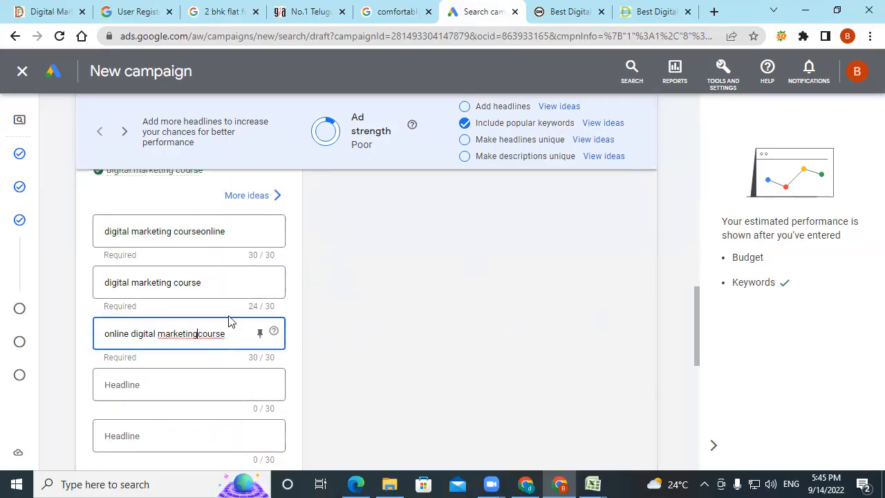
{"action": "scroll", "coordinate": [228, 320], "scroll_direction": "up", "scroll_amount": 1}
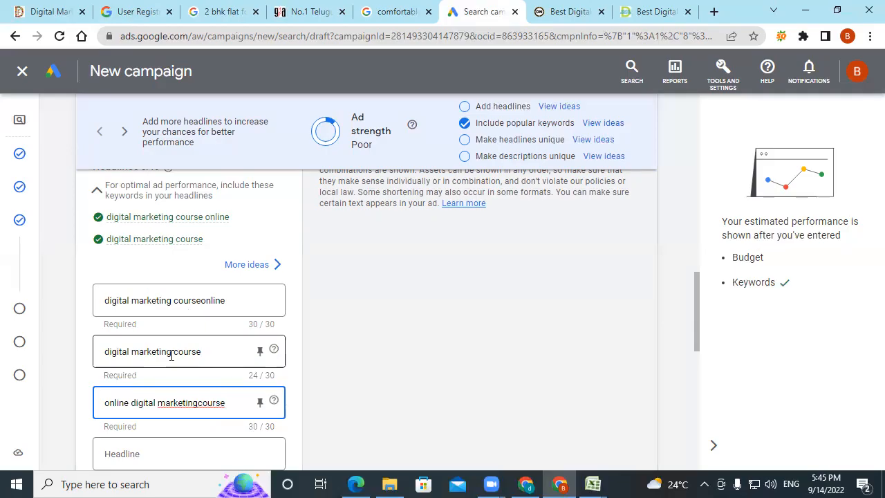
{"action": "scroll", "coordinate": [171, 354], "scroll_direction": "down", "scroll_amount": 3}
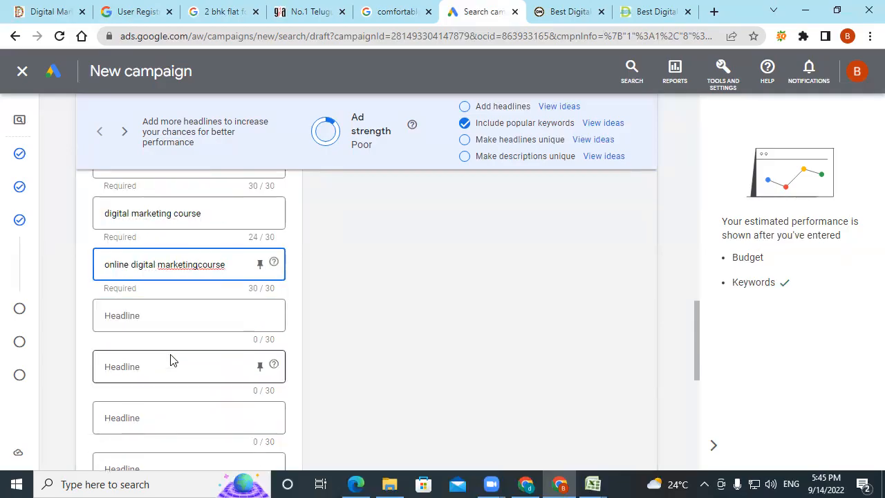
{"action": "scroll", "coordinate": [170, 355], "scroll_direction": "down", "scroll_amount": 1}
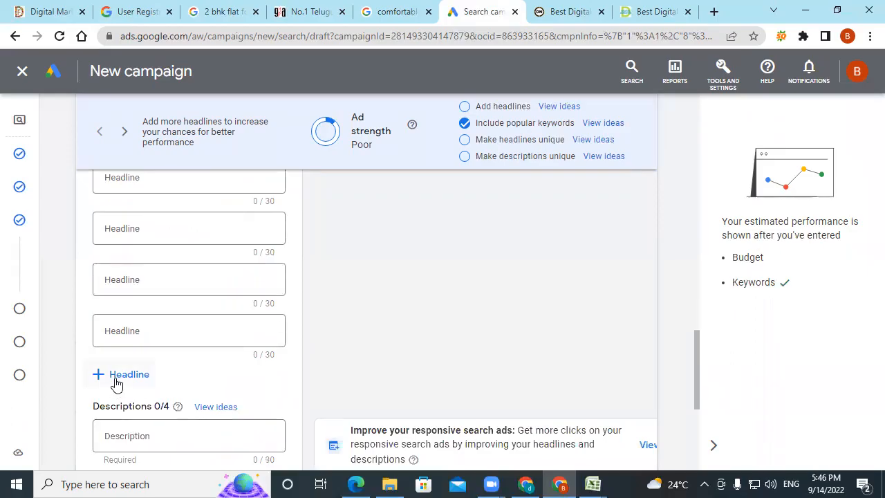
{"action": "left_click", "coordinate": [116, 376]}
{"action": "scroll", "coordinate": [122, 387], "scroll_direction": "down", "scroll_amount": 1}
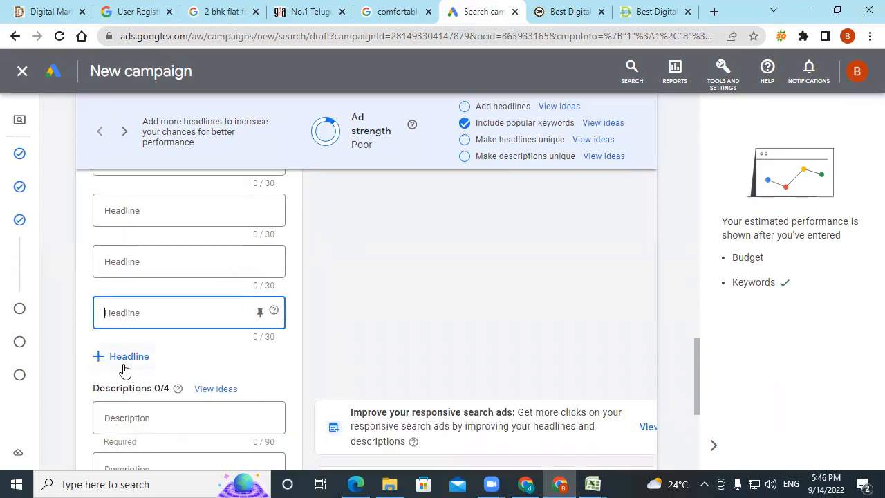
{"action": "left_click", "coordinate": [124, 358]}
{"action": "scroll", "coordinate": [124, 356], "scroll_direction": "down", "scroll_amount": 2}
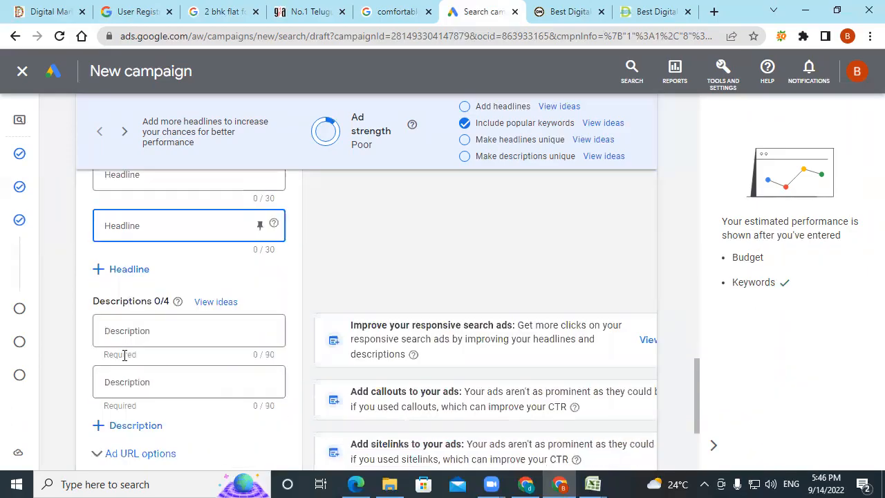
{"action": "left_click", "coordinate": [129, 270]}
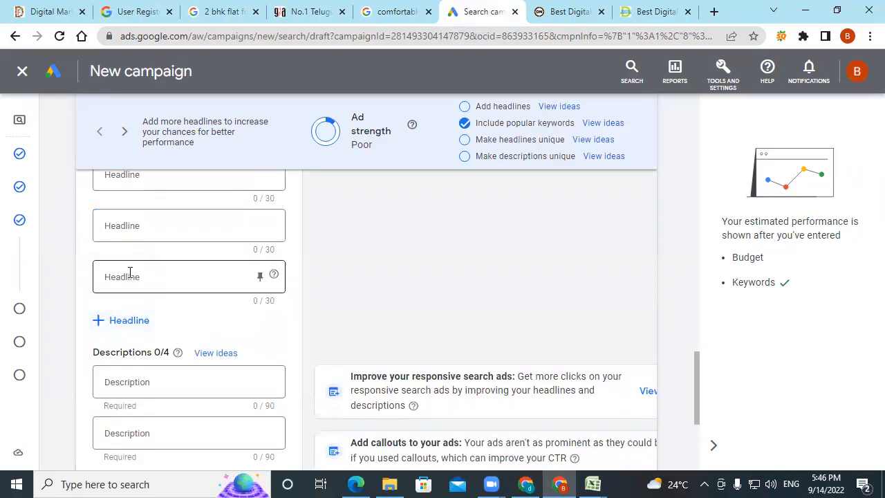
{"action": "scroll", "coordinate": [128, 276], "scroll_direction": "down", "scroll_amount": 2}
{"action": "left_click", "coordinate": [132, 183]}
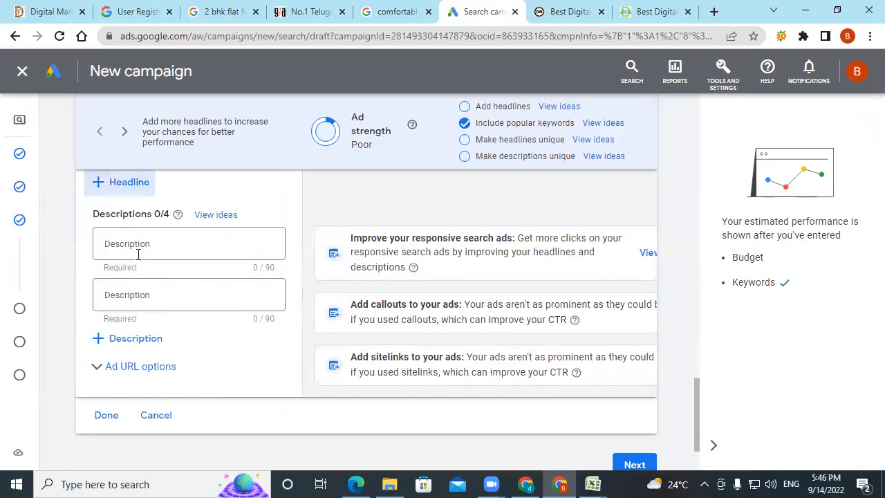
{"action": "left_click", "coordinate": [136, 233]}
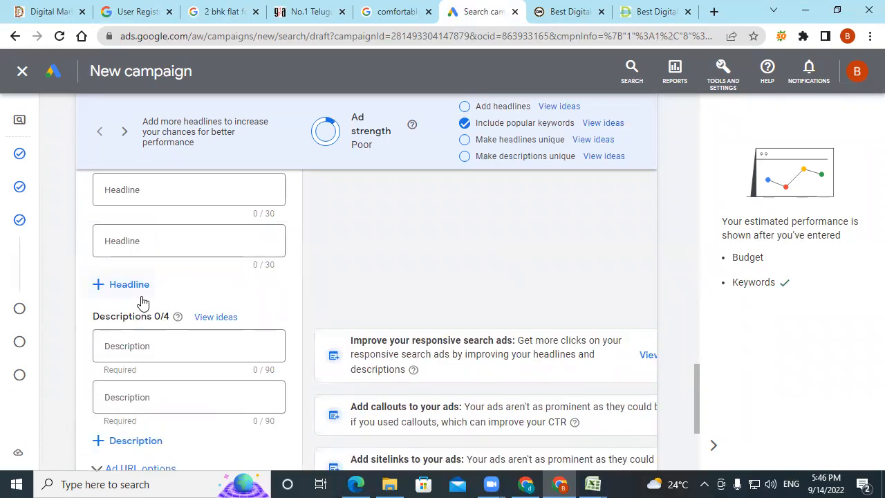
{"action": "left_click", "coordinate": [132, 284]}
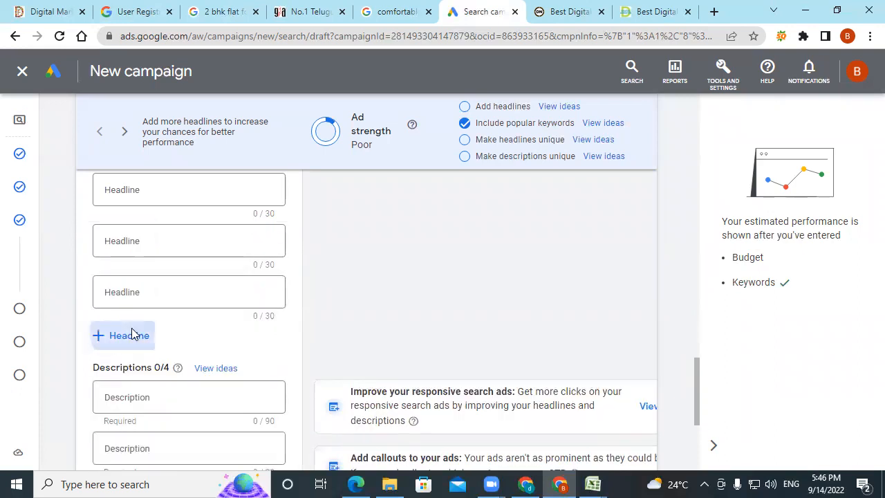
{"action": "scroll", "coordinate": [133, 333], "scroll_direction": "down", "scroll_amount": 1}
{"action": "left_click", "coordinate": [122, 249]}
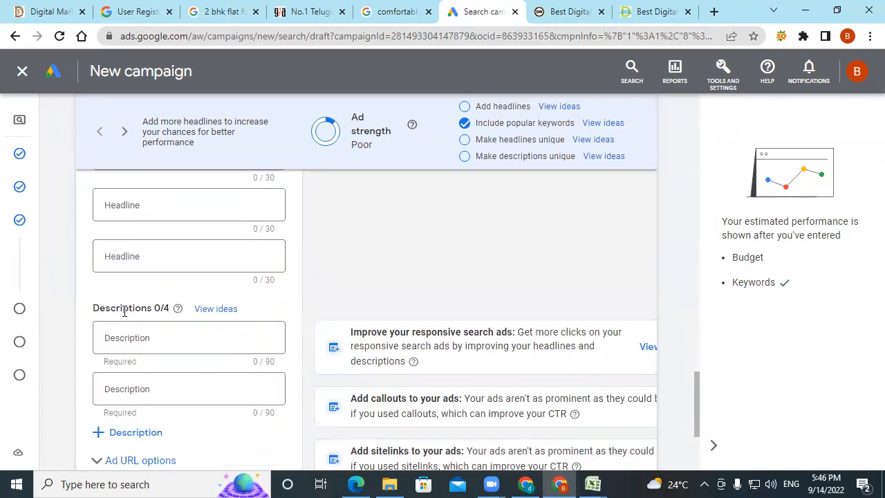
Review the ad's headline and description fields and the keyword list of Ad group 1
{"action": "scroll", "coordinate": [184, 279], "scroll_direction": "up", "scroll_amount": 2}
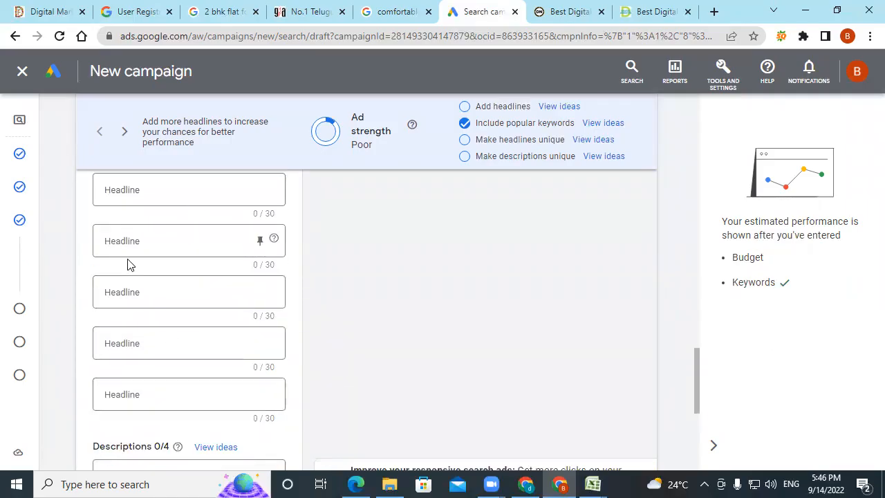
{"action": "scroll", "coordinate": [127, 263], "scroll_direction": "up", "scroll_amount": 3}
{"action": "scroll", "coordinate": [121, 223], "scroll_direction": "up", "scroll_amount": 3}
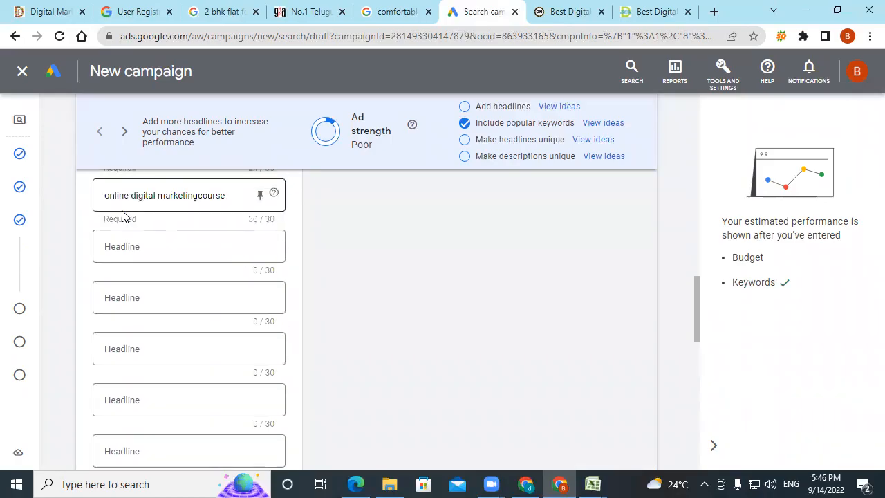
{"action": "scroll", "coordinate": [127, 242], "scroll_direction": "up", "scroll_amount": 2}
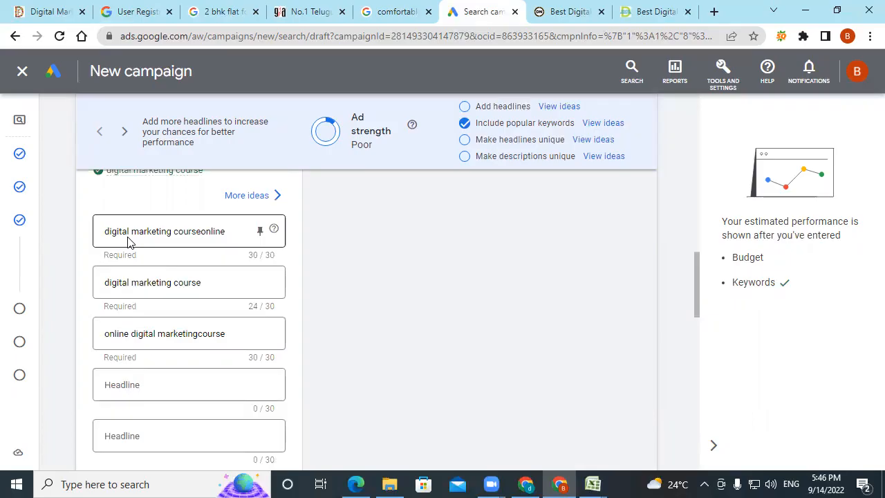
{"action": "scroll", "coordinate": [128, 282], "scroll_direction": "down", "scroll_amount": 15}
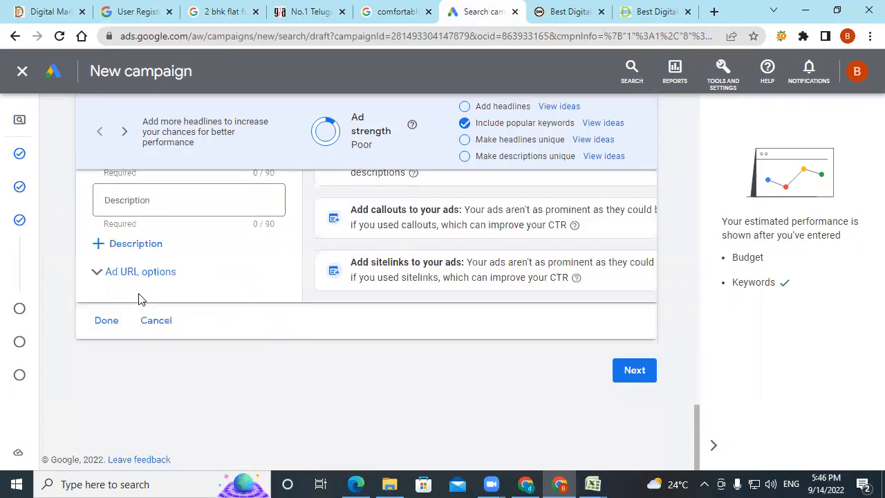
{"action": "scroll", "coordinate": [139, 298], "scroll_direction": "up", "scroll_amount": 20}
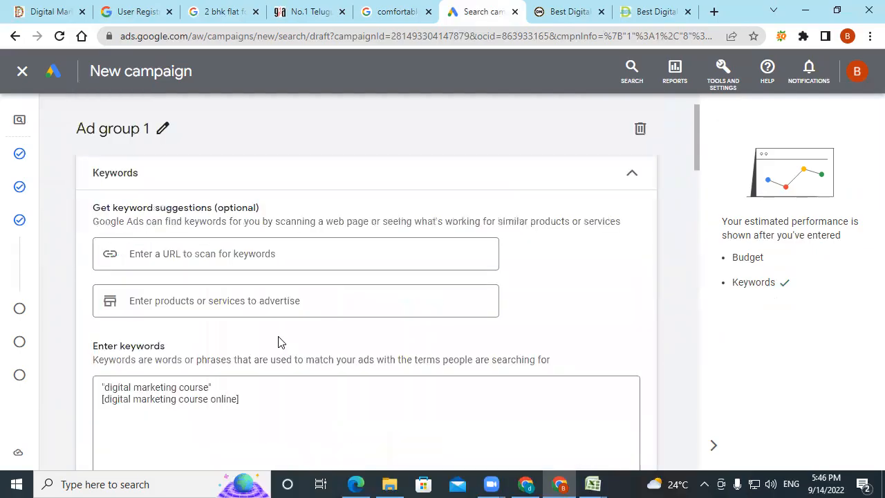
Examine the responsive search ad's display path and headlines in the desktop preview
{"action": "scroll", "coordinate": [278, 343], "scroll_direction": "down", "scroll_amount": 9}
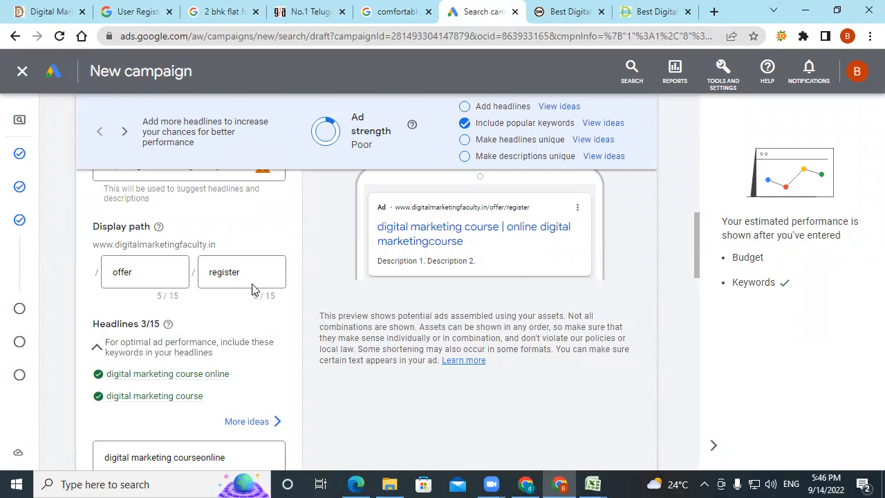
{"action": "scroll", "coordinate": [276, 366], "scroll_direction": "down", "scroll_amount": 1}
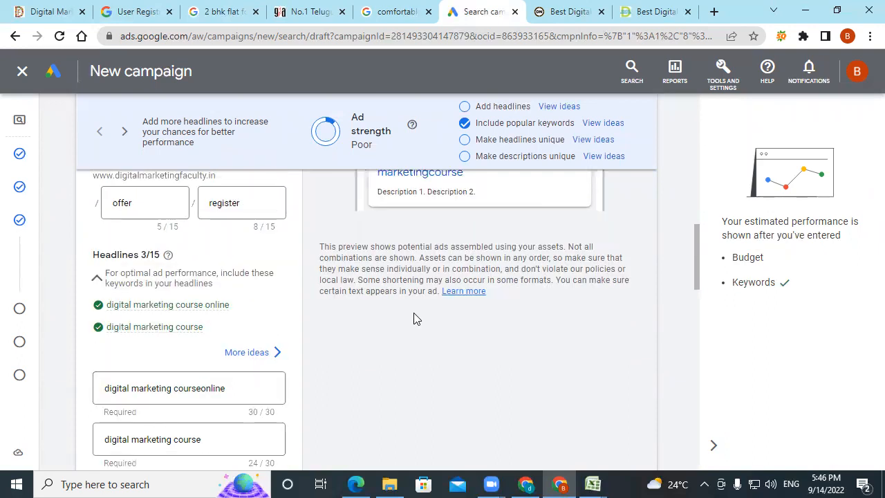
{"action": "scroll", "coordinate": [418, 320], "scroll_direction": "up", "scroll_amount": 2}
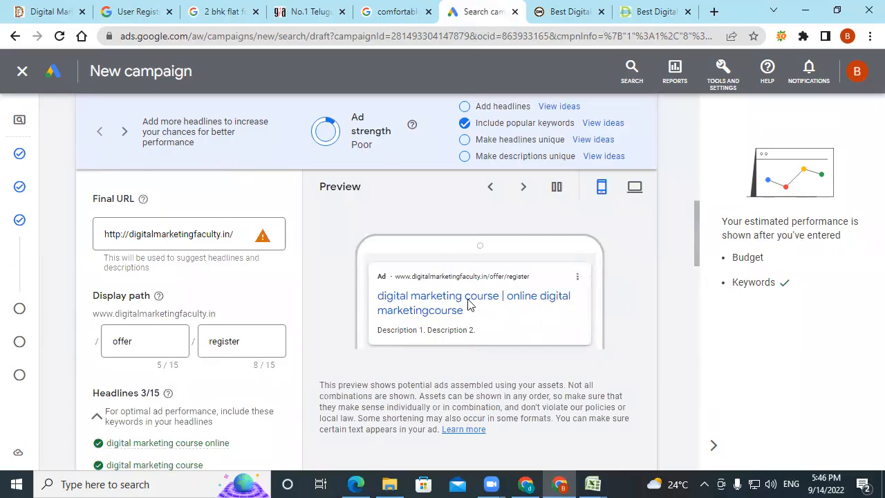
{"action": "left_click", "coordinate": [633, 191]}
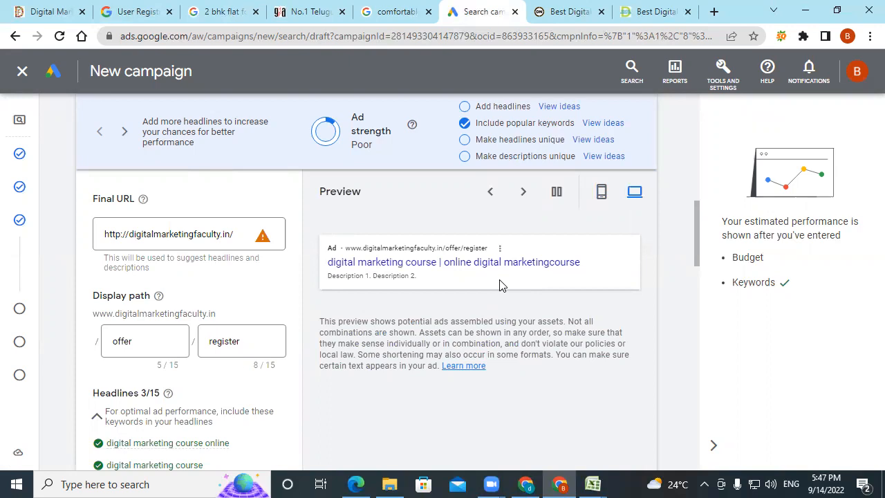
Pin the second headline, "digital marketing course", to position 1 and check the ad in the mobile preview
{"action": "scroll", "coordinate": [262, 387], "scroll_direction": "down", "scroll_amount": 3}
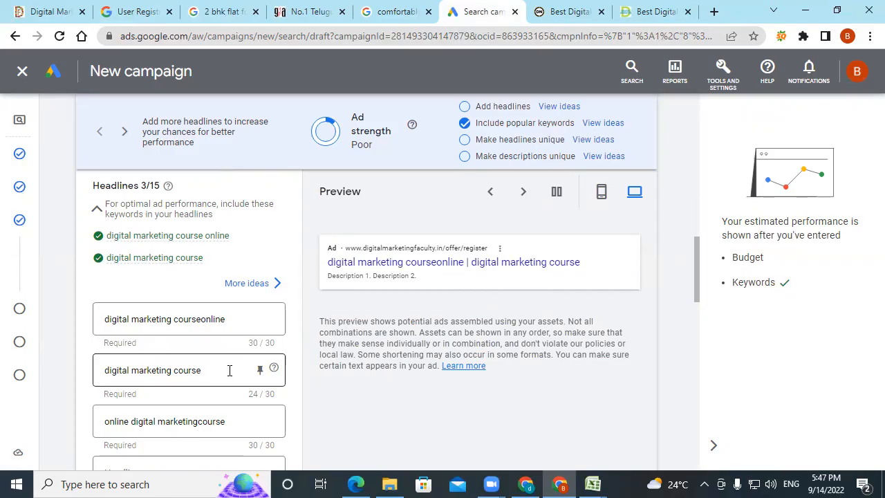
{"action": "left_click", "coordinate": [260, 370]}
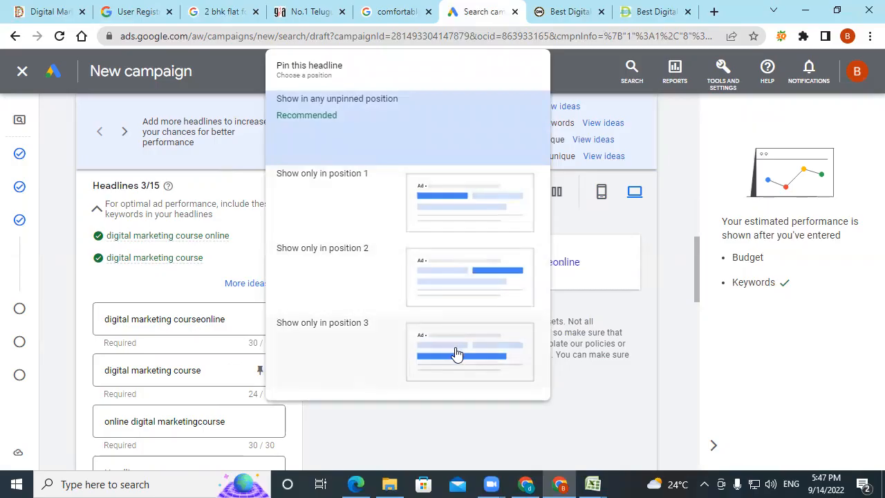
{"action": "left_click", "coordinate": [445, 210]}
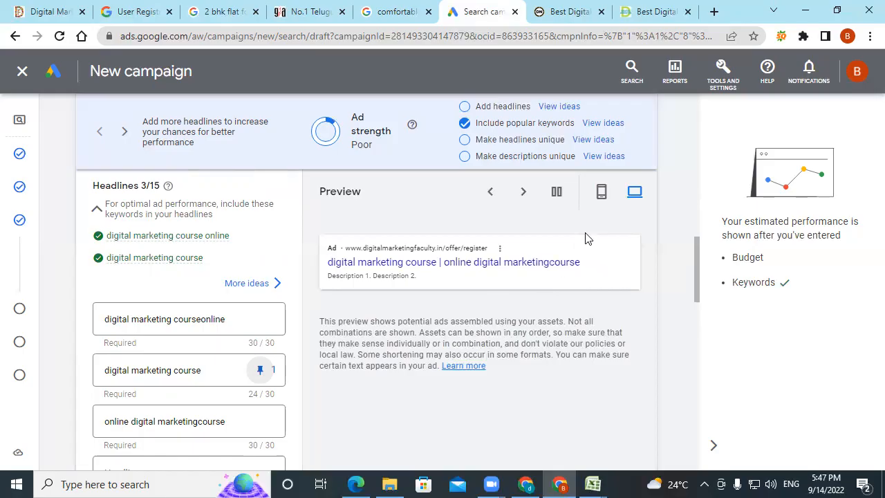
{"action": "left_click", "coordinate": [633, 194]}
{"action": "left_click", "coordinate": [600, 191]}
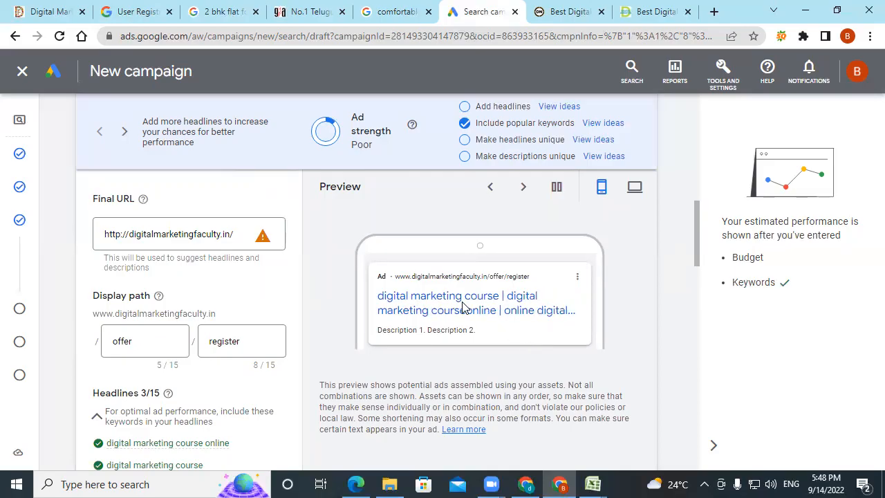
Fill in the ad's first description with "digital marketing course online for affordable price"
{"action": "scroll", "coordinate": [256, 352], "scroll_direction": "down", "scroll_amount": 2}
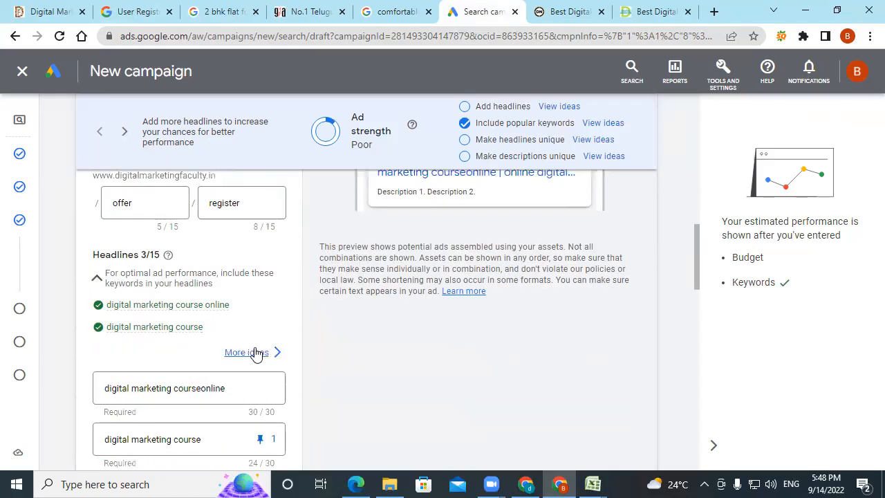
{"action": "scroll", "coordinate": [256, 353], "scroll_direction": "down", "scroll_amount": 8}
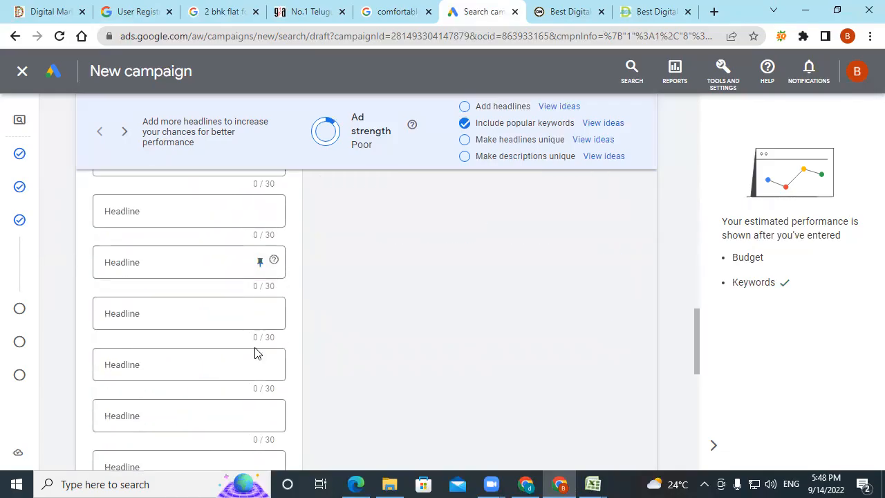
{"action": "scroll", "coordinate": [254, 352], "scroll_direction": "down", "scroll_amount": 5}
{"action": "scroll", "coordinate": [228, 298], "scroll_direction": "up", "scroll_amount": 2}
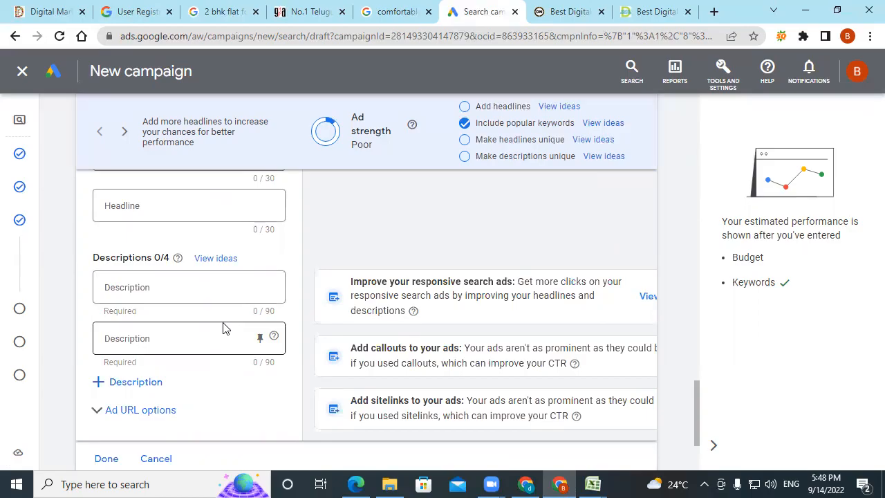
{"action": "left_click", "coordinate": [186, 298]}
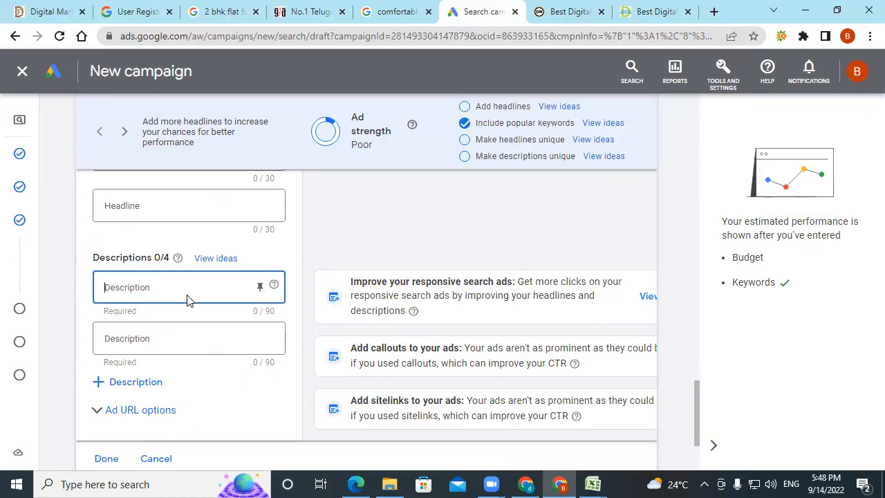
{"action": "type", "text": "digital marketing course"}
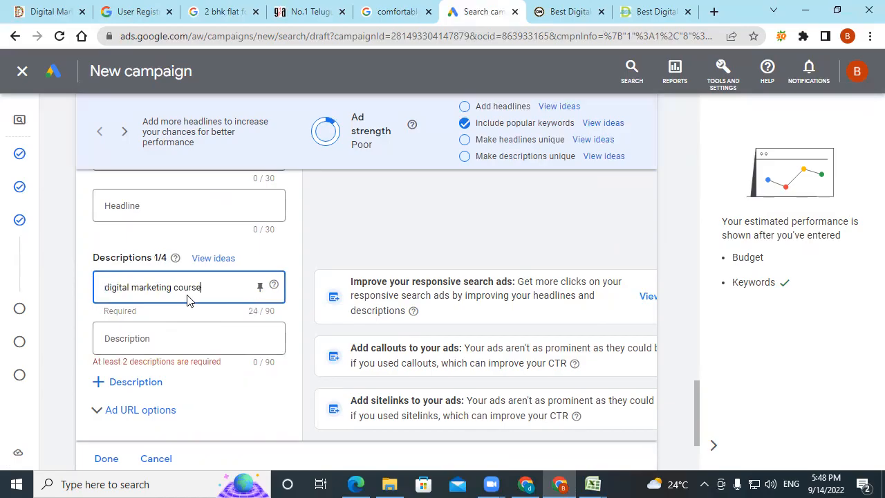
{"action": "type", "text": "course online for afford"}
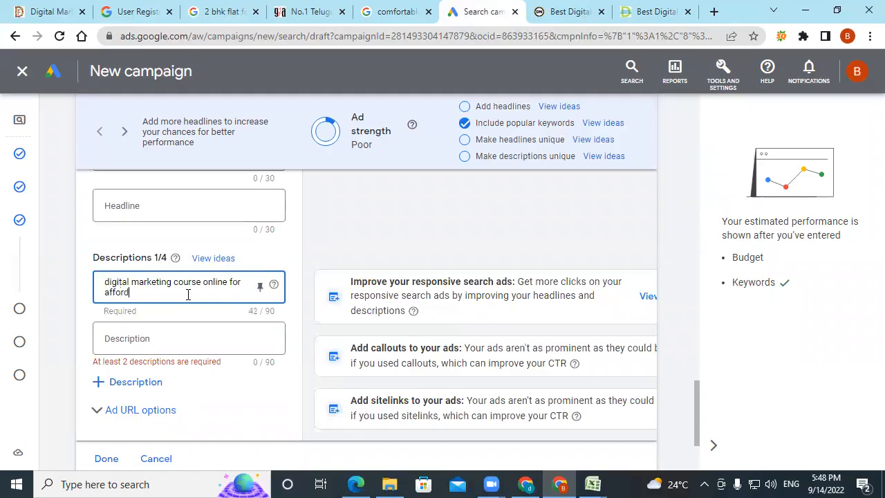
{"action": "type", "text": "able price"}
Fill in the ad's second description with "digital marketing course with placement assistance"
{"action": "left_click", "coordinate": [156, 335]}
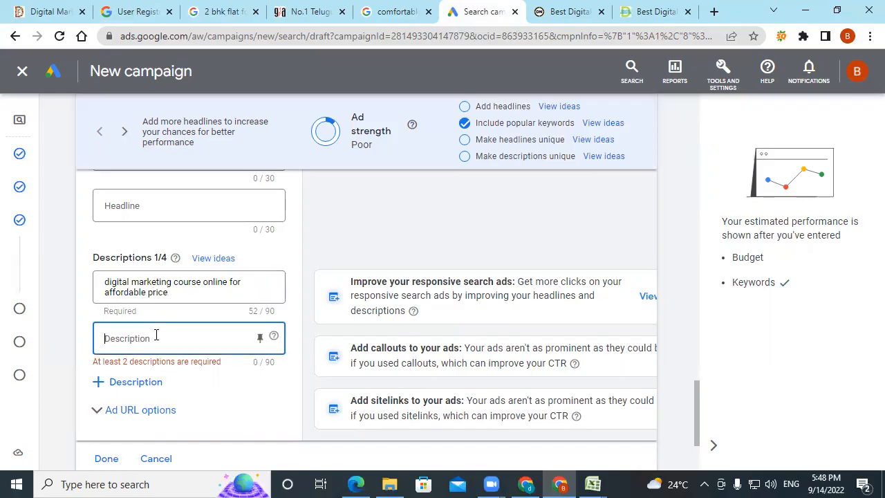
{"action": "type", "text": "digital marketing course"}
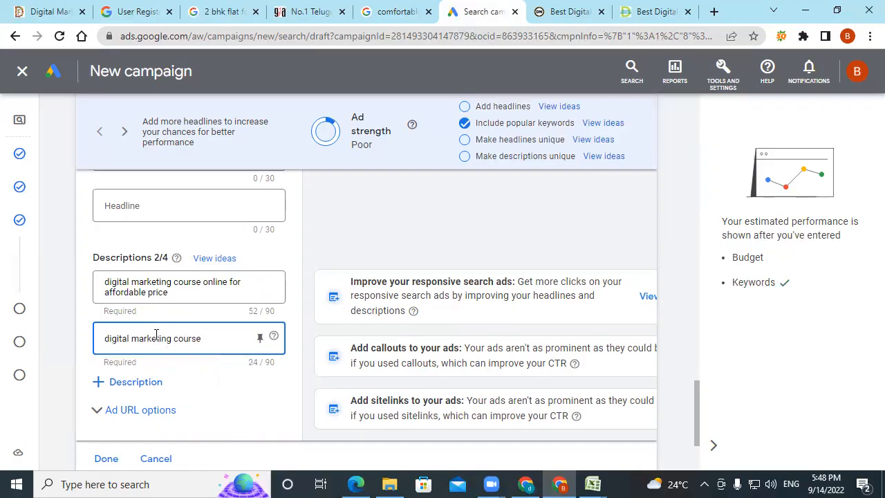
{"action": "type", "text": "with "}
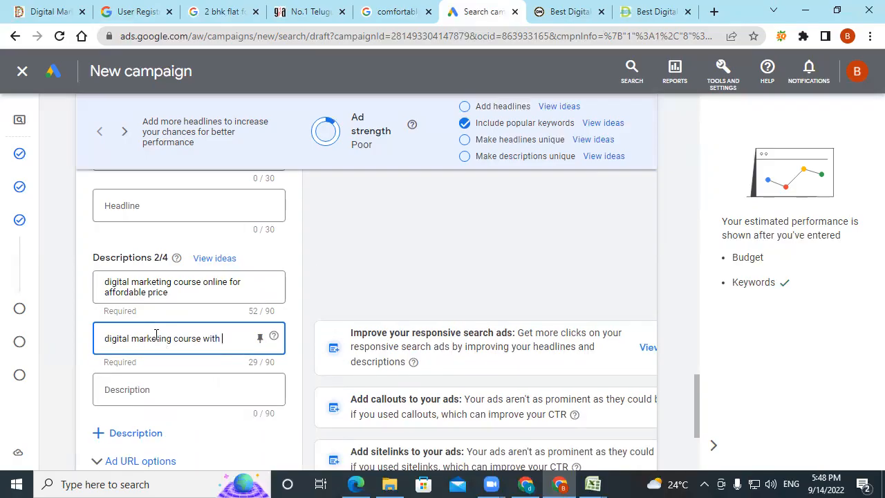
{"action": "type", "text": "placement ass"}
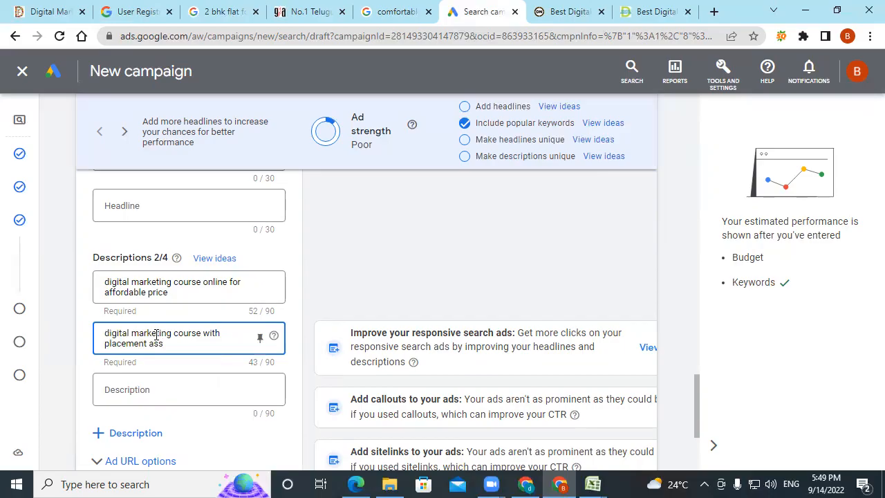
{"action": "type", "text": "istance"}
Pin the first description to position 1 and check the ad in the desktop preview
{"action": "left_click", "coordinate": [259, 286]}
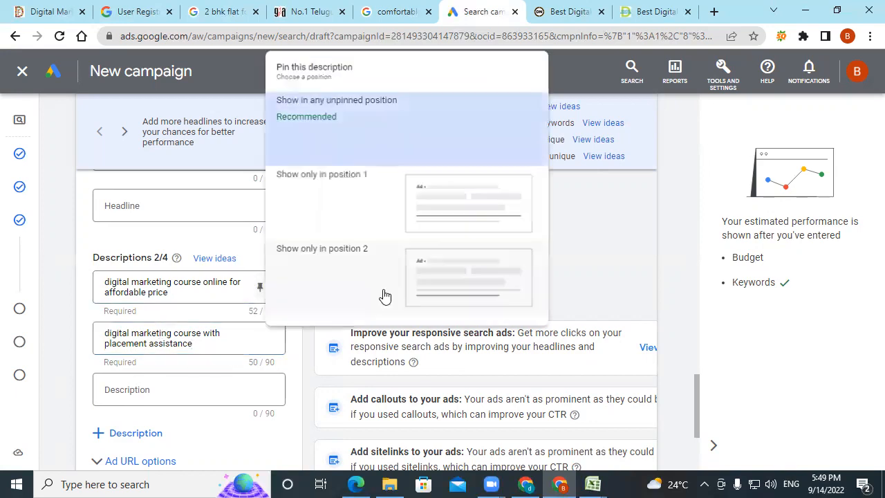
{"action": "left_click", "coordinate": [477, 224]}
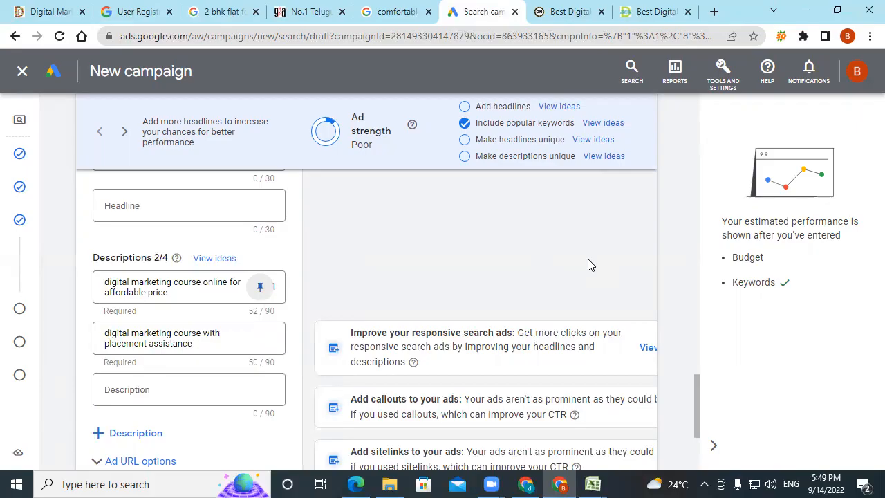
{"action": "scroll", "coordinate": [562, 280], "scroll_direction": "up", "scroll_amount": 5}
{"action": "scroll", "coordinate": [564, 281], "scroll_direction": "up", "scroll_amount": 10}
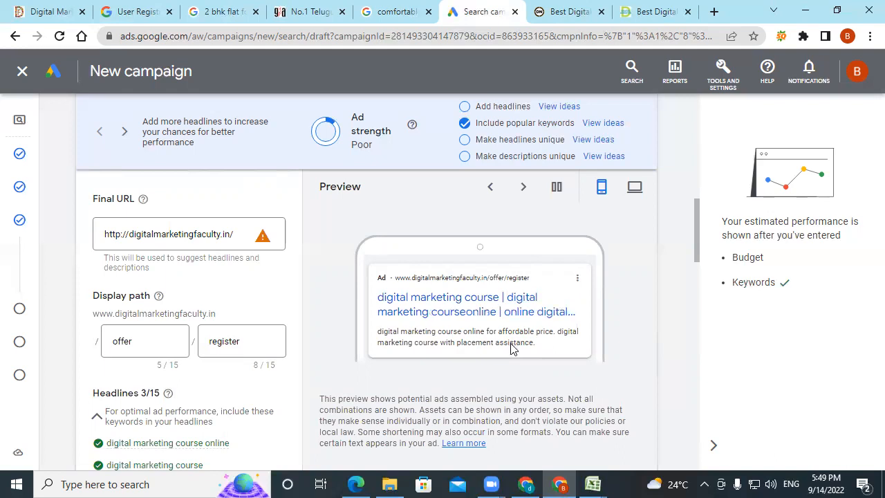
{"action": "left_click", "coordinate": [635, 187]}
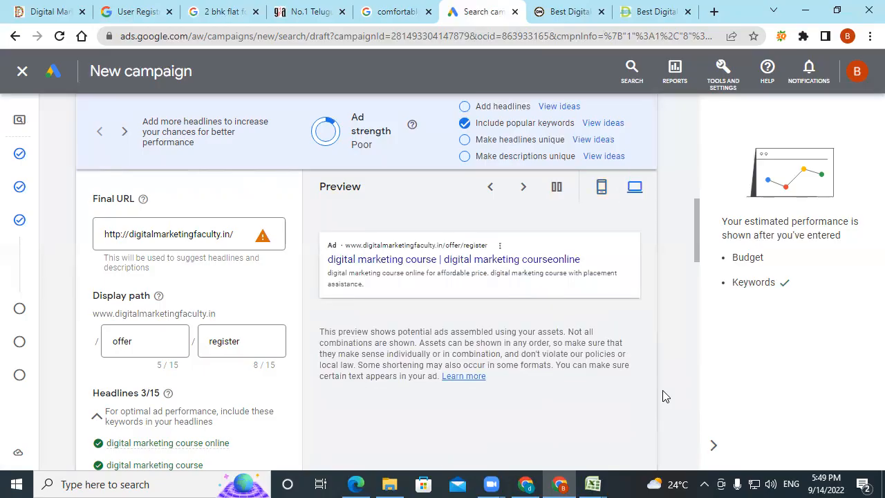
Review the ad's headlines and descriptions and look at the fields offered under the Ad URL options
{"action": "scroll", "coordinate": [257, 323], "scroll_direction": "down", "scroll_amount": 4}
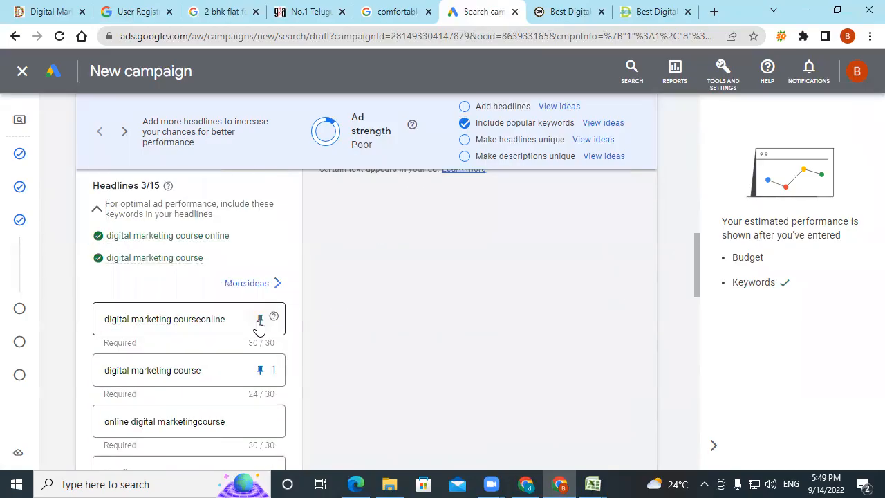
{"action": "scroll", "coordinate": [258, 320], "scroll_direction": "down", "scroll_amount": 8}
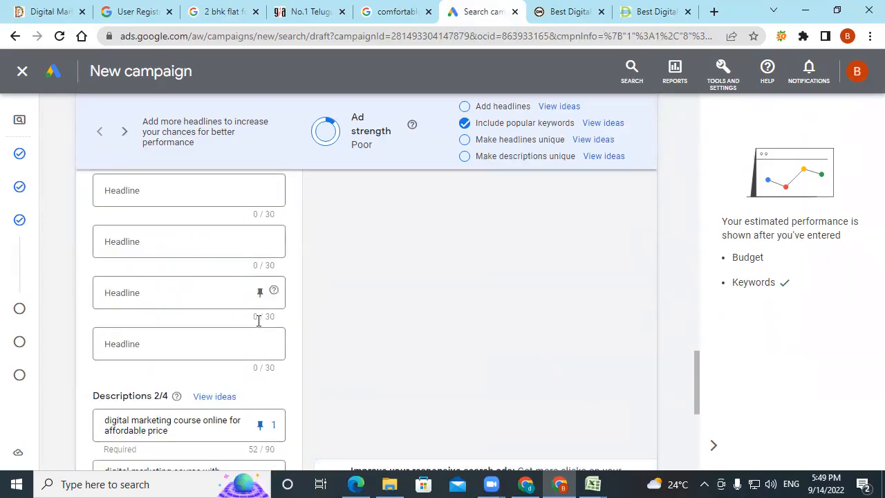
{"action": "scroll", "coordinate": [258, 320], "scroll_direction": "down", "scroll_amount": 5}
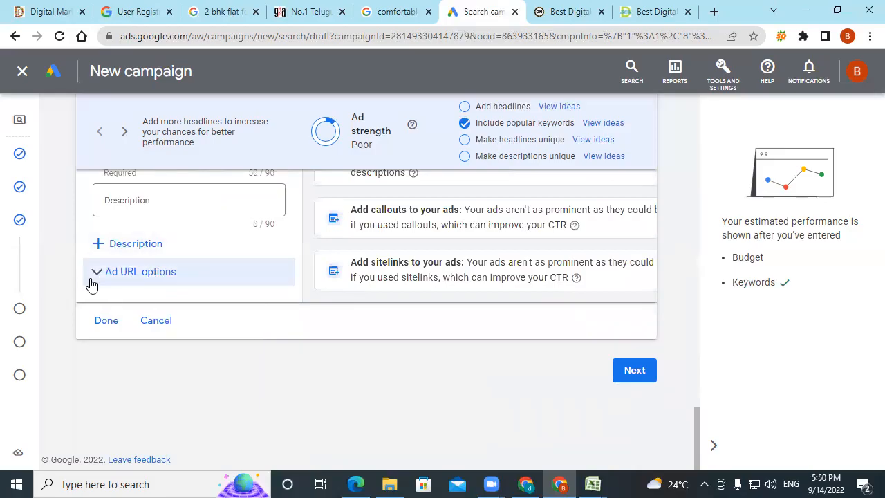
{"action": "scroll", "coordinate": [311, 225], "scroll_direction": "up", "scroll_amount": 8}
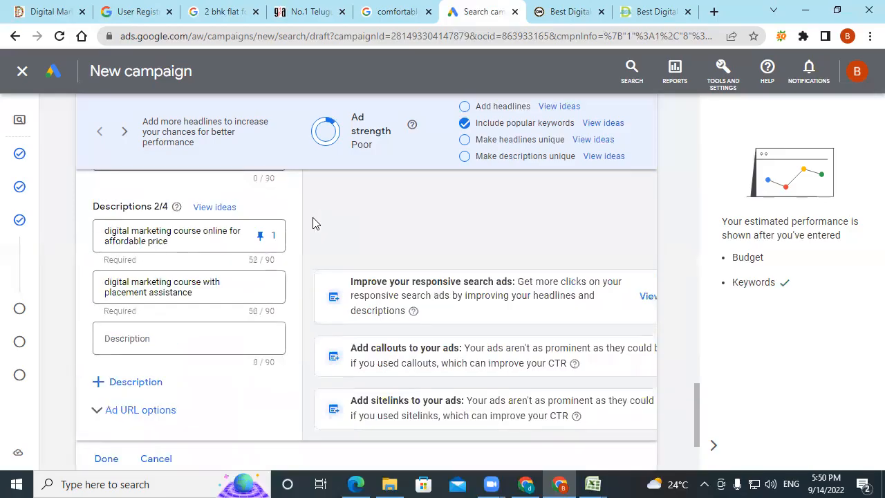
{"action": "scroll", "coordinate": [309, 227], "scroll_direction": "up", "scroll_amount": 5}
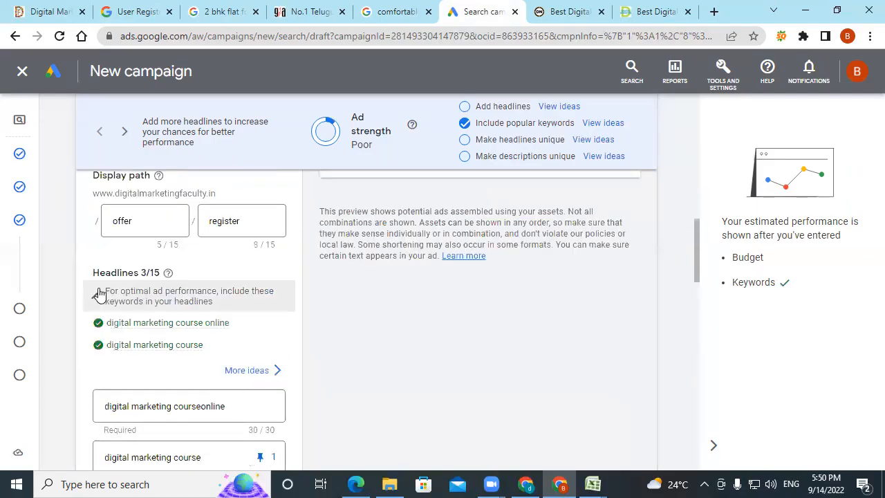
{"action": "scroll", "coordinate": [165, 290], "scroll_direction": "down", "scroll_amount": 10}
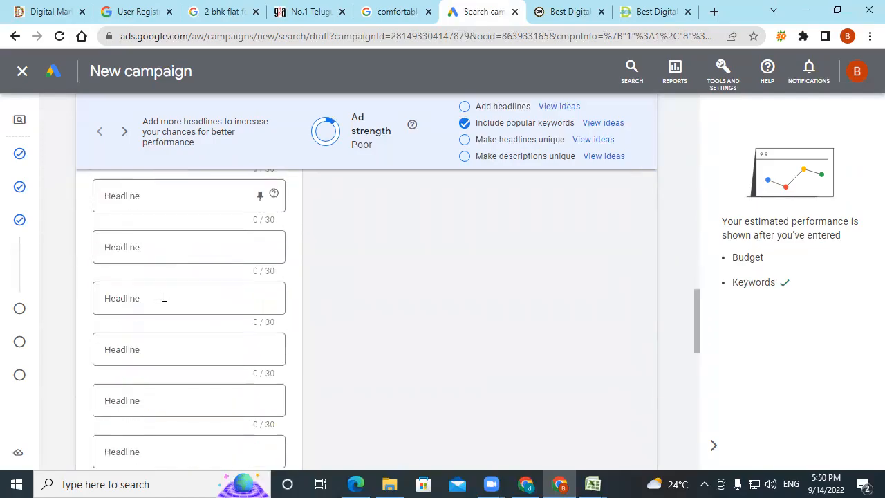
{"action": "scroll", "coordinate": [165, 296], "scroll_direction": "down", "scroll_amount": 3}
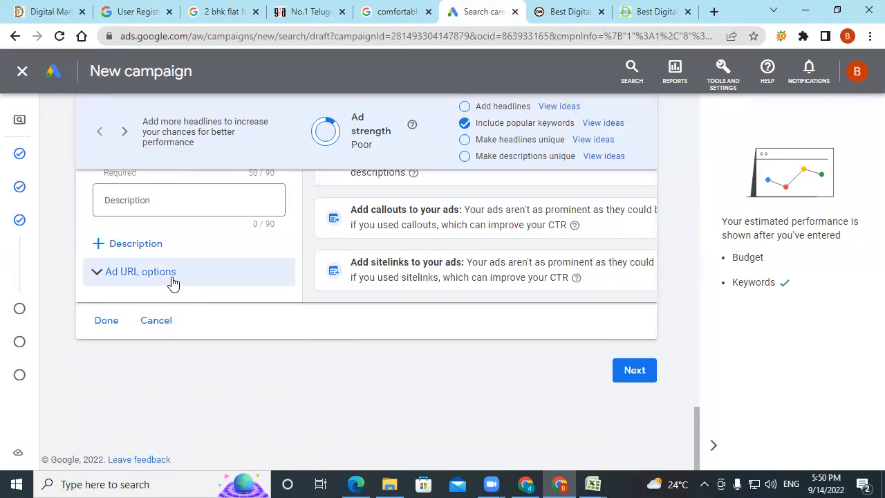
{"action": "left_click", "coordinate": [173, 282]}
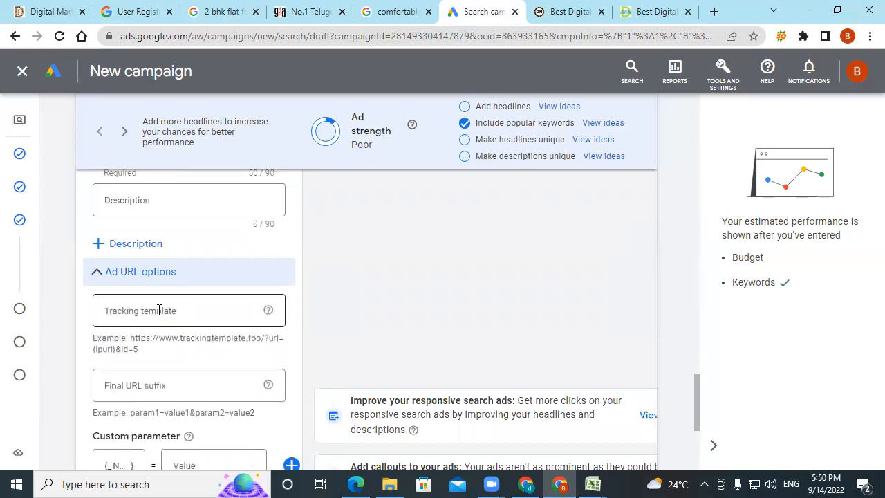
{"action": "left_click", "coordinate": [95, 273]}
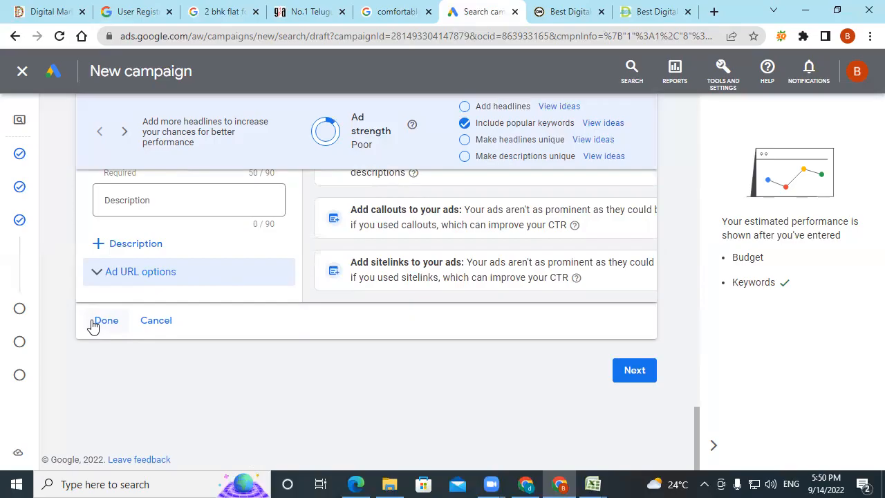
Switch to the Google results for "2 bhk flat for sale in bangalore" and examine the extra links and details beneath the ads
{"action": "left_click", "coordinate": [556, 483]}
{"action": "left_click", "coordinate": [556, 483]}
{"action": "left_click", "coordinate": [216, 8]}
{"action": "scroll", "coordinate": [866, 259], "scroll_direction": "up", "scroll_amount": 2}
{"action": "scroll", "coordinate": [866, 259], "scroll_direction": "up", "scroll_amount": 15}
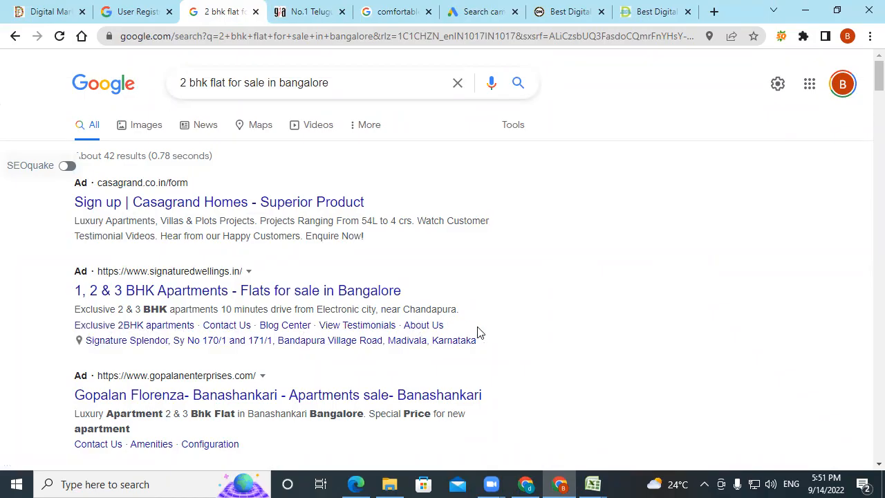
{"action": "scroll", "coordinate": [476, 332], "scroll_direction": "down", "scroll_amount": 1}
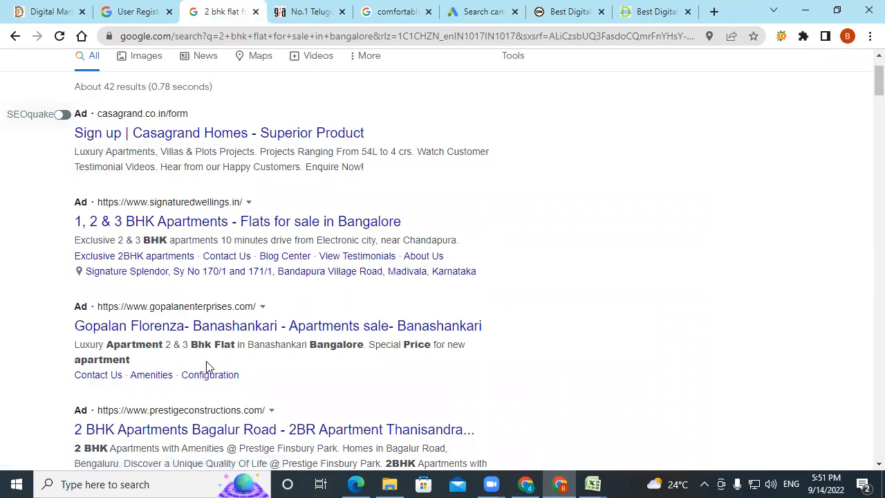
{"action": "scroll", "coordinate": [207, 368], "scroll_direction": "down", "scroll_amount": 2}
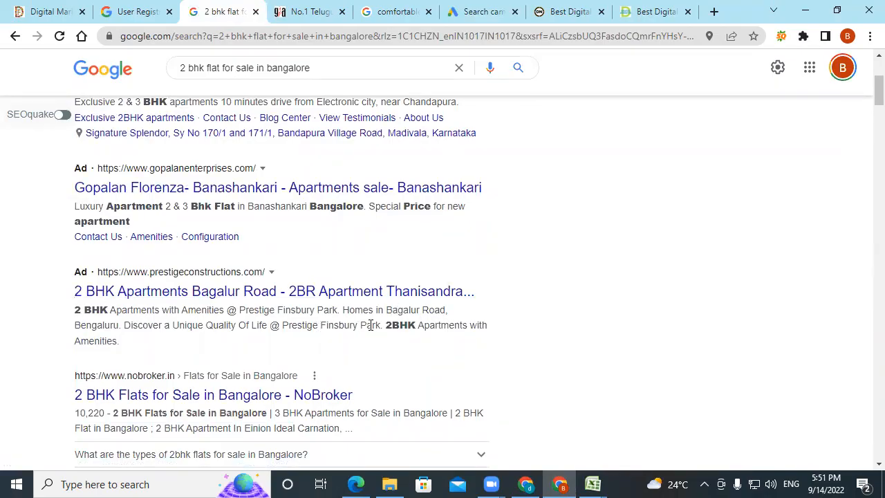
{"action": "left_click_drag", "start_coordinate": [867, 100], "coordinate": [866, 440]}
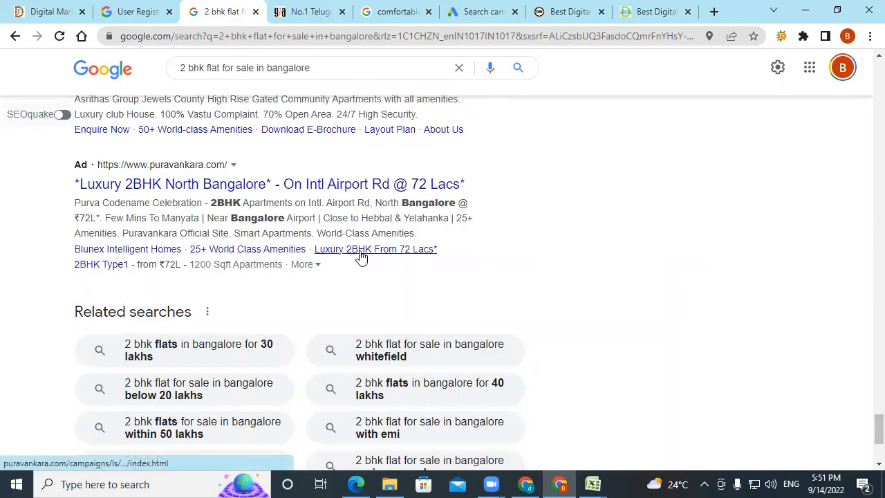
Return from the search result ads to the Google Ads campaign draft and continue from the ad to the Extensions stage
{"action": "scroll", "coordinate": [211, 258], "scroll_direction": "up", "scroll_amount": 2}
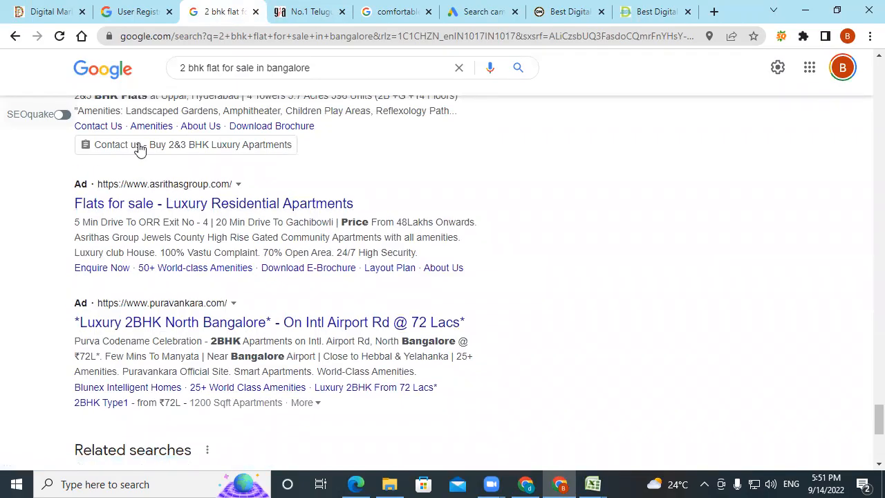
{"action": "scroll", "coordinate": [139, 149], "scroll_direction": "up", "scroll_amount": 1}
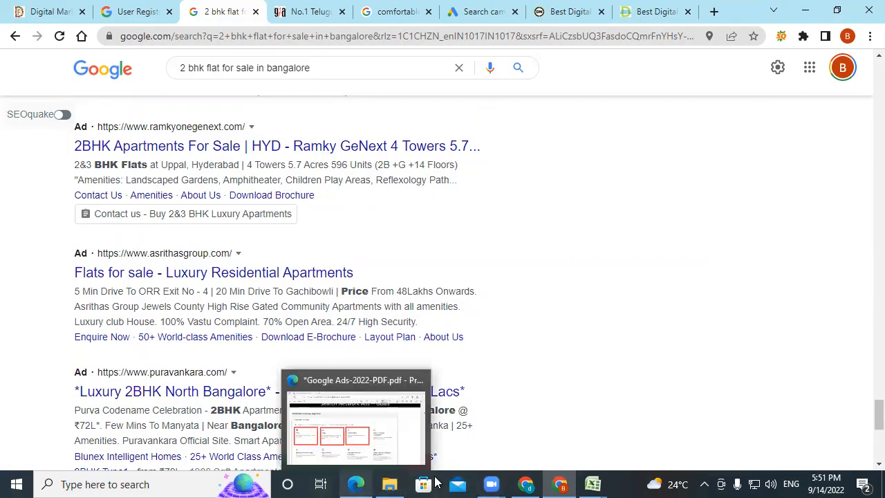
{"action": "left_click", "coordinate": [552, 480]}
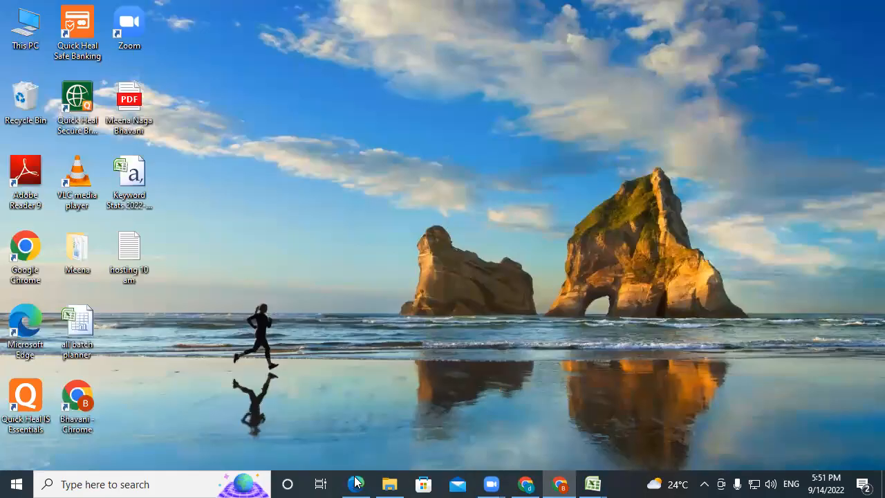
{"action": "left_click", "coordinate": [565, 482]}
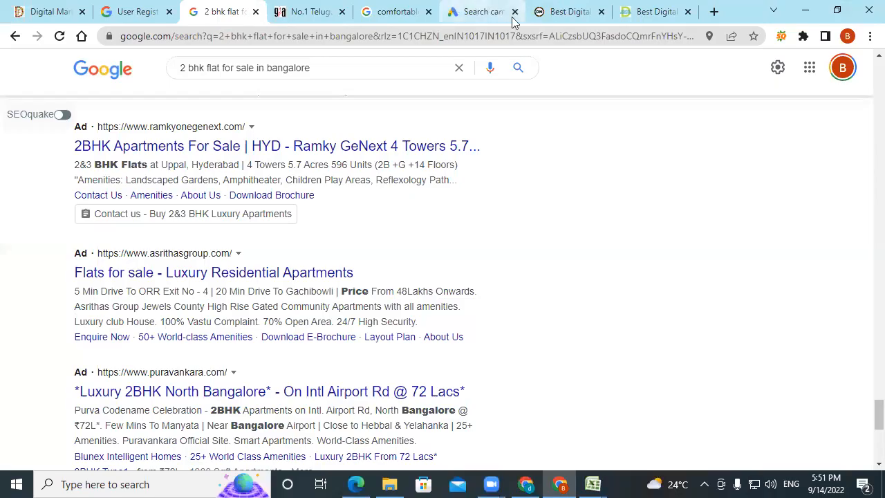
{"action": "left_click", "coordinate": [482, 12]}
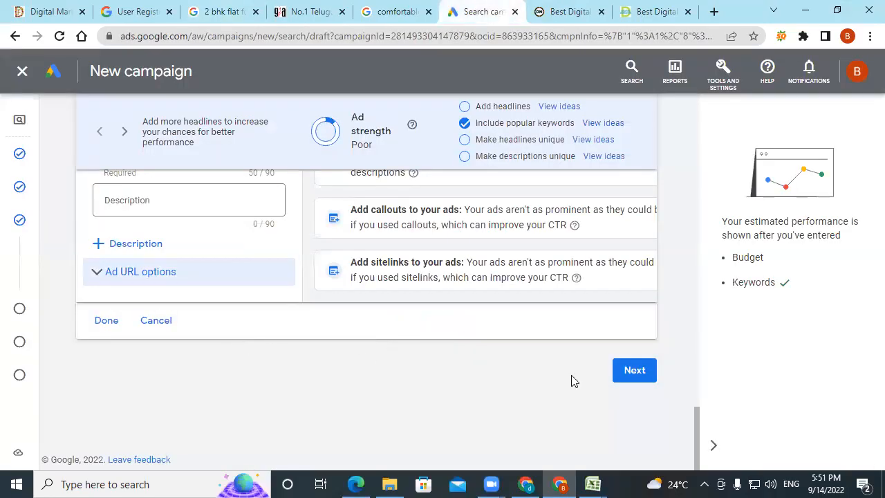
{"action": "left_click", "coordinate": [631, 377]}
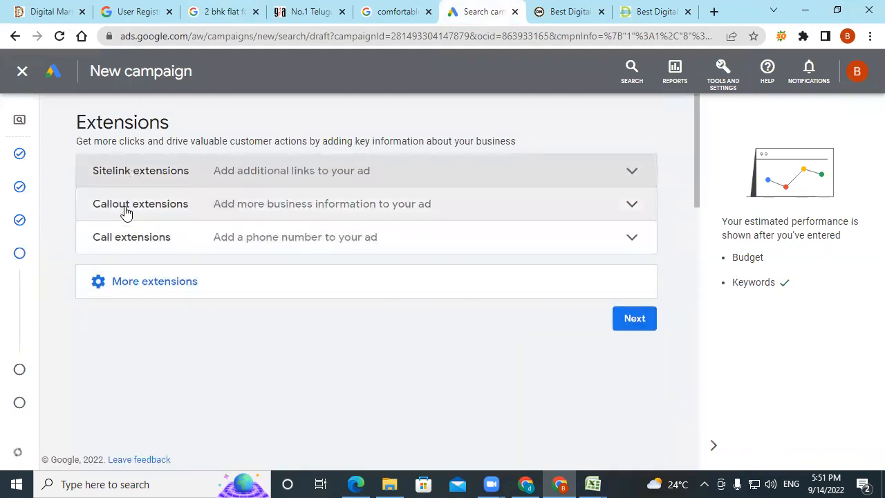
Expand the additional extensions and review all offered types, from sitelink and callout to price and promotion extensions
{"action": "left_click", "coordinate": [131, 283]}
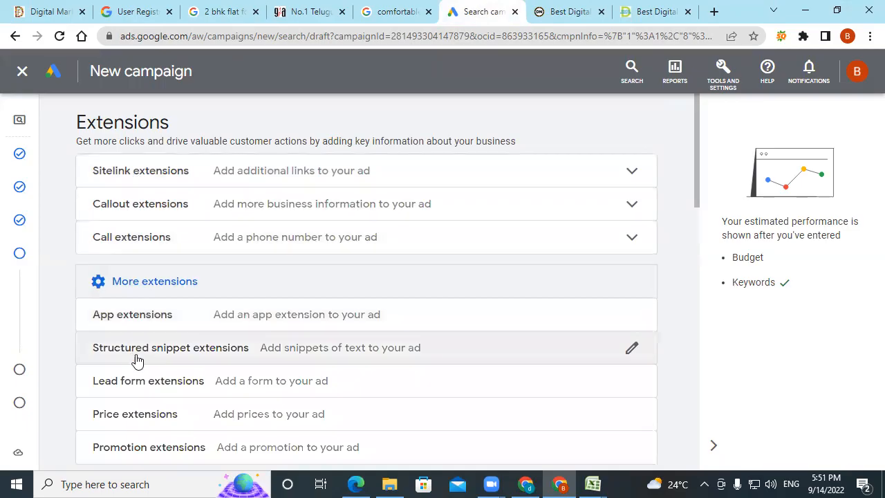
{"action": "scroll", "coordinate": [136, 364], "scroll_direction": "down", "scroll_amount": 4}
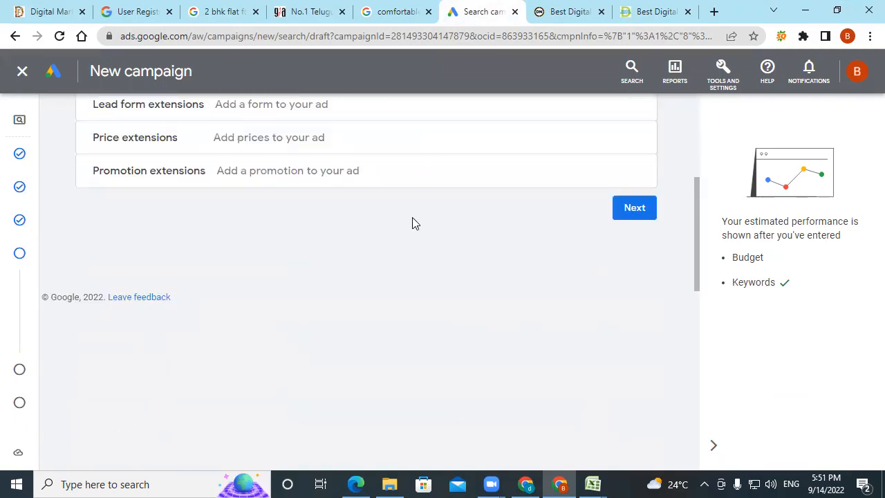
{"action": "scroll", "coordinate": [413, 224], "scroll_direction": "up", "scroll_amount": 1}
{"action": "scroll", "coordinate": [413, 224], "scroll_direction": "up", "scroll_amount": 3}
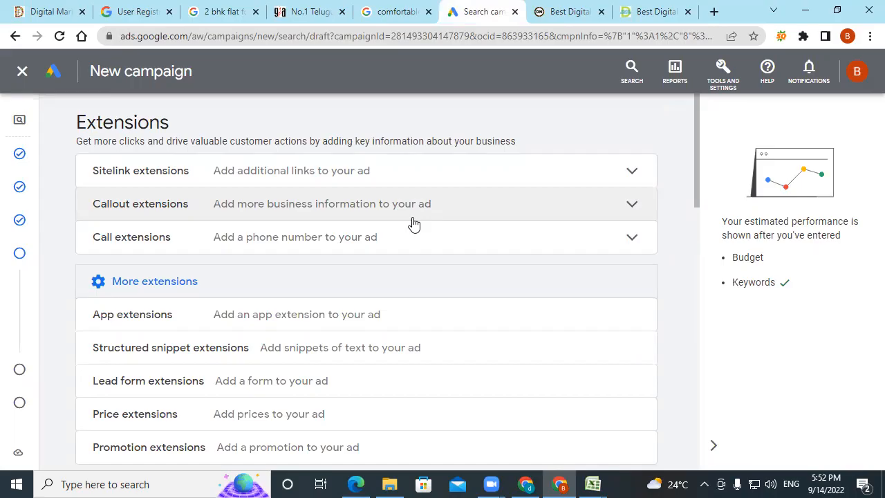
Switch to the Google Ads PDF in Edge and mark the Sales, Leads and Website traffic objectives with pen strokes
{"action": "left_click", "coordinate": [356, 483]}
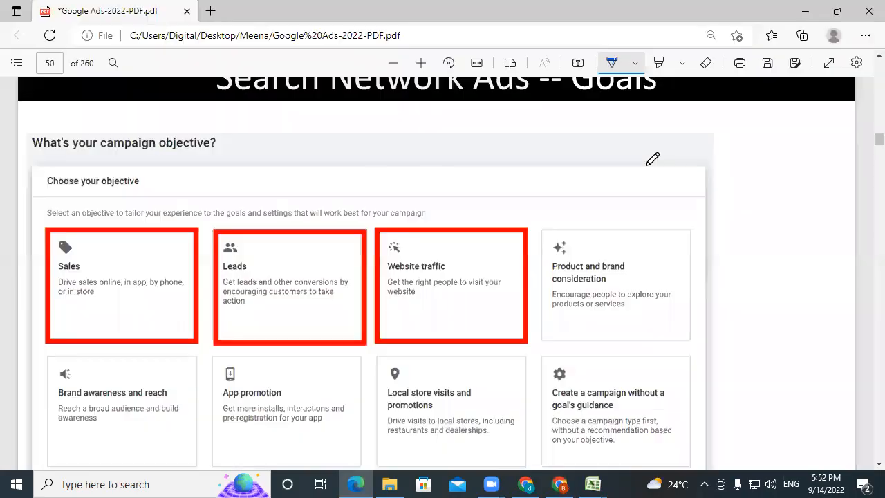
{"action": "left_click_drag", "start_coordinate": [116, 269], "coordinate": [172, 207]}
{"action": "left_click_drag", "start_coordinate": [273, 282], "coordinate": [333, 229]}
{"action": "left_click_drag", "start_coordinate": [414, 275], "coordinate": [460, 233]}
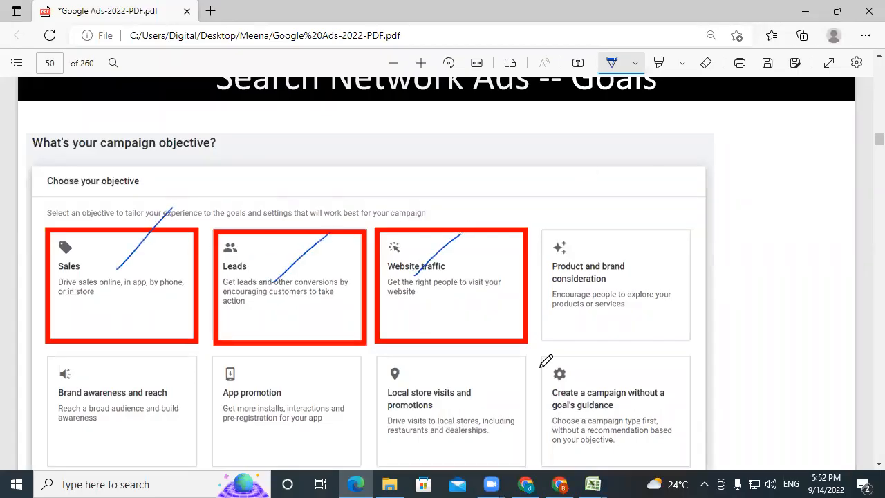
Mark the average daily budget field on the Budget slide on page 52 with a pen stroke
{"action": "scroll", "coordinate": [546, 361], "scroll_direction": "down", "scroll_amount": 7}
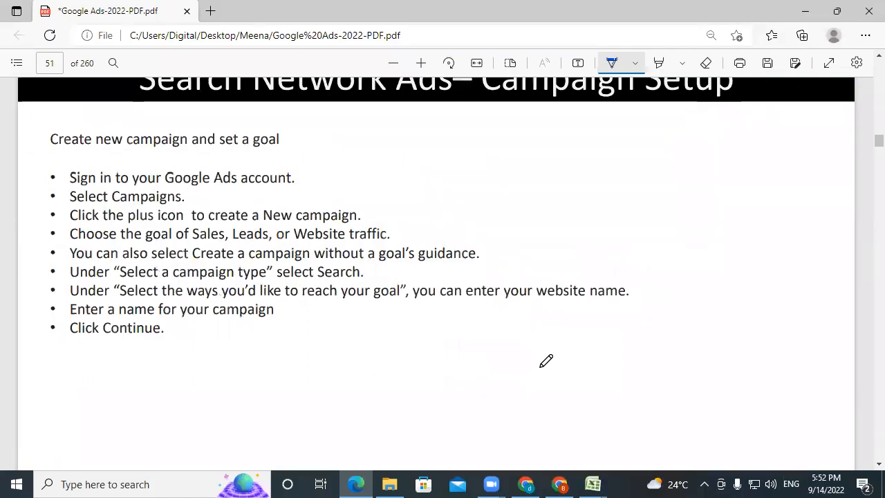
{"action": "scroll", "coordinate": [546, 361], "scroll_direction": "down", "scroll_amount": 7}
{"action": "left_click_drag", "start_coordinate": [395, 246], "coordinate": [328, 302]}
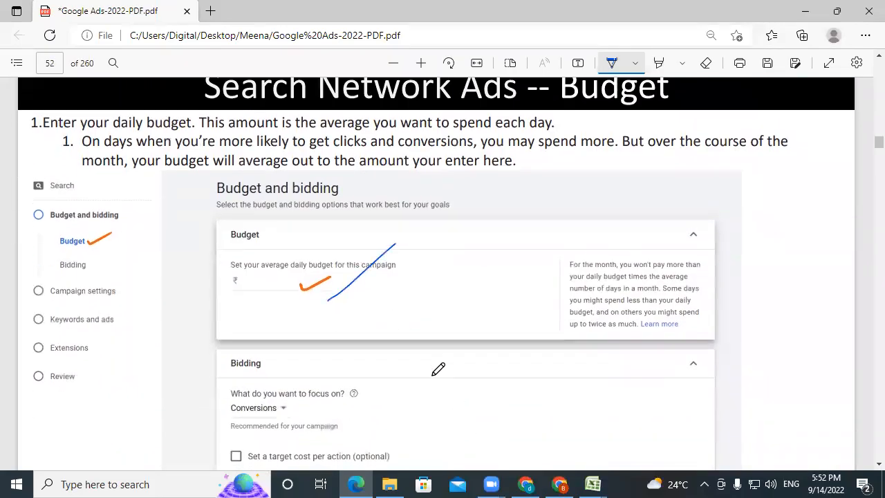
{"action": "scroll", "coordinate": [438, 367], "scroll_direction": "down", "scroll_amount": 2}
Switch back to the campaign draft in Chrome and check its Bidding stage and the order of the setup stages
{"action": "left_click", "coordinate": [560, 484]}
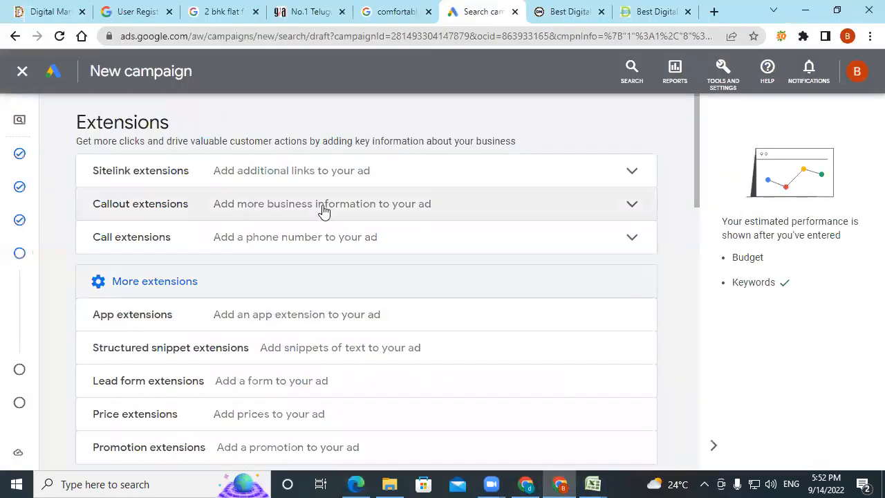
{"action": "left_click", "coordinate": [24, 153]}
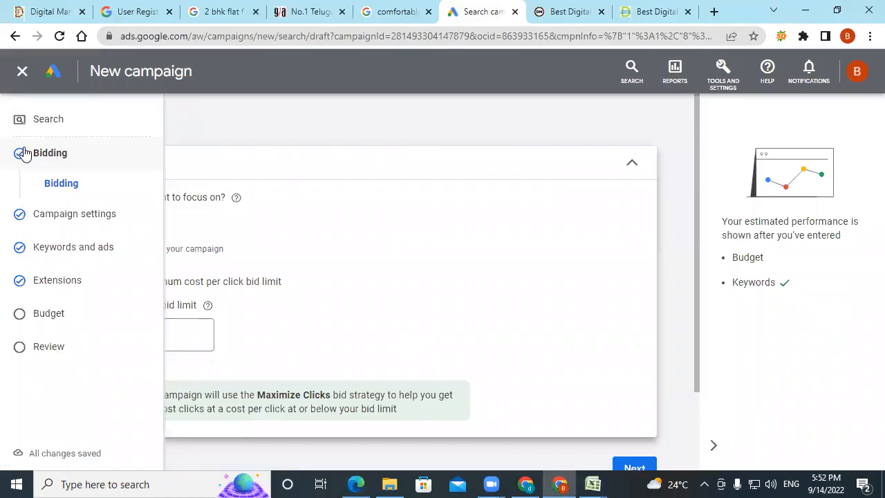
{"action": "left_click", "coordinate": [46, 326]}
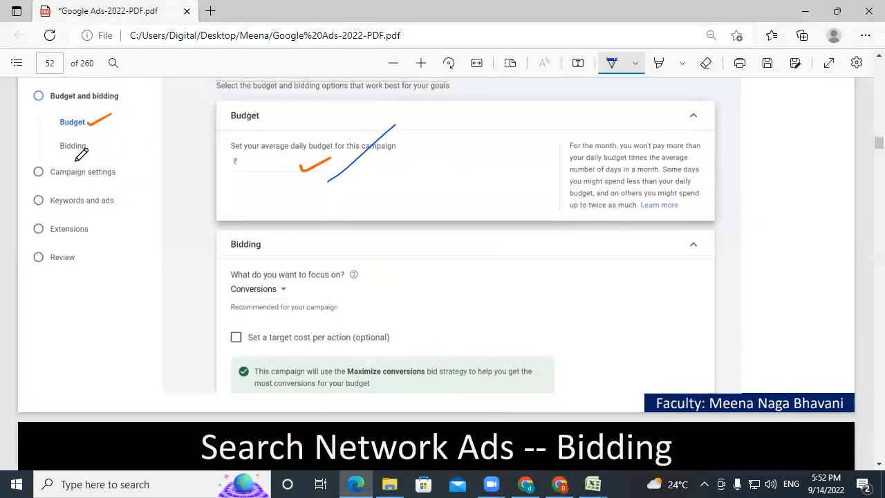
On the PDF's Budget slide, mark the Bidding entry in the stage list and the Conversions focus with pen strokes
{"action": "scroll", "coordinate": [70, 165], "scroll_direction": "up", "scroll_amount": 2}
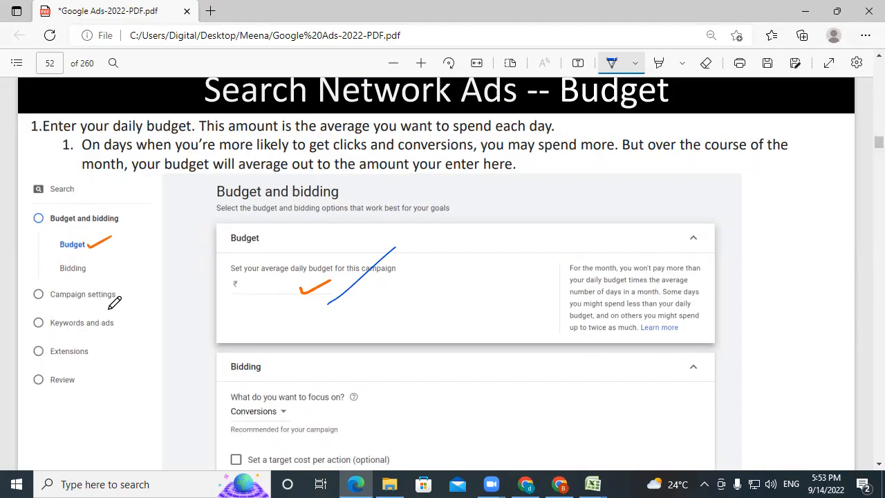
{"action": "left_click_drag", "start_coordinate": [69, 286], "coordinate": [97, 267]}
{"action": "scroll", "coordinate": [336, 338], "scroll_direction": "down", "scroll_amount": 2}
{"action": "left_click_drag", "start_coordinate": [254, 293], "coordinate": [279, 275]}
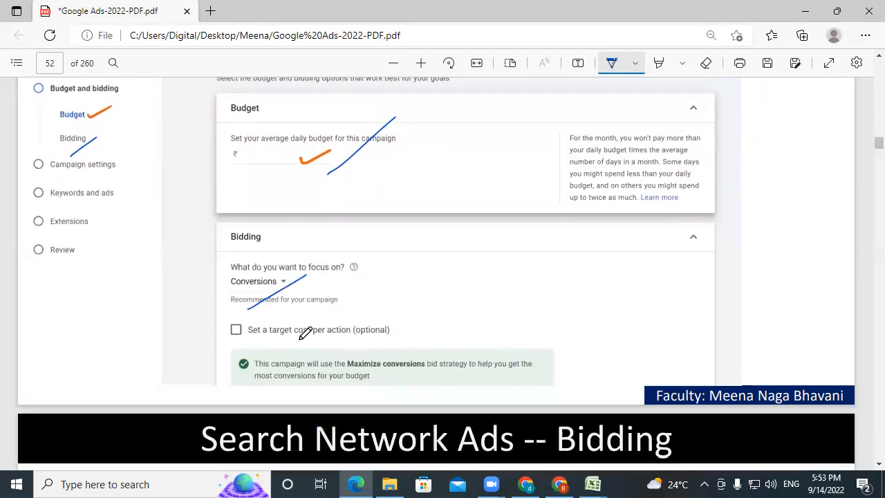
Mark the Clicks focus, the maximum CPC bid limit and the ad rotation choice on the Bidding / Ad Rotation slide
{"action": "scroll", "coordinate": [306, 332], "scroll_direction": "down", "scroll_amount": 5}
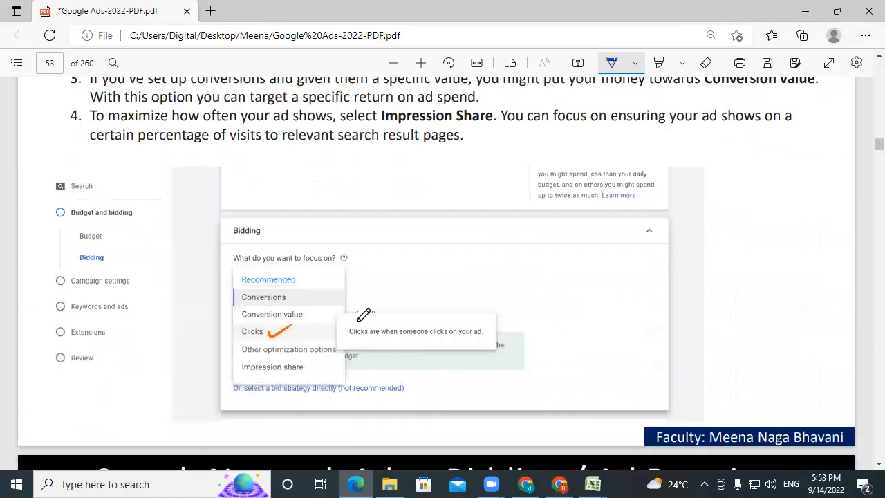
{"action": "scroll", "coordinate": [355, 369], "scroll_direction": "down", "scroll_amount": 4}
{"action": "left_click_drag", "start_coordinate": [208, 315], "coordinate": [263, 277]}
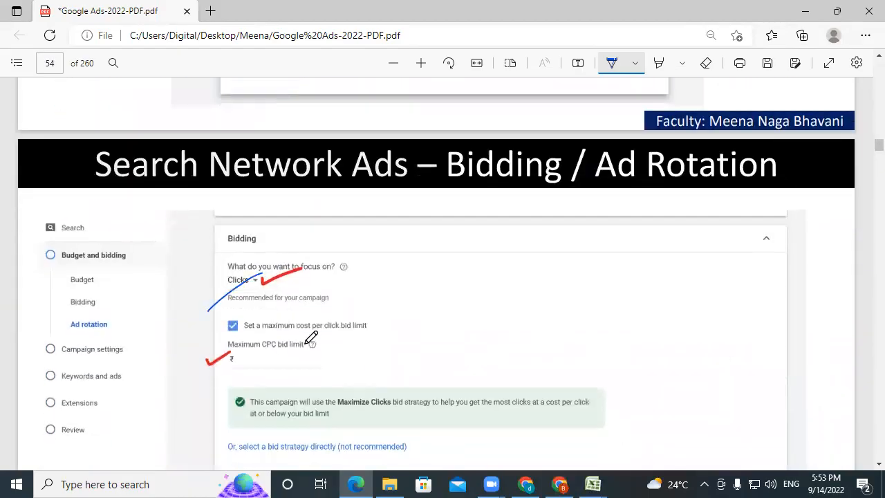
{"action": "scroll", "coordinate": [311, 332], "scroll_direction": "down", "scroll_amount": 3}
{"action": "left_click_drag", "start_coordinate": [210, 274], "coordinate": [329, 208]}
{"action": "scroll", "coordinate": [379, 275], "scroll_direction": "down", "scroll_amount": 3}
{"action": "left_click_drag", "start_coordinate": [210, 237], "coordinate": [270, 197]}
Mark the Search Network and Display Network sections on the Network slide with pen strokes
{"action": "scroll", "coordinate": [344, 341], "scroll_direction": "down", "scroll_amount": 2}
{"action": "left_click_drag", "start_coordinate": [323, 371], "coordinate": [390, 336]}
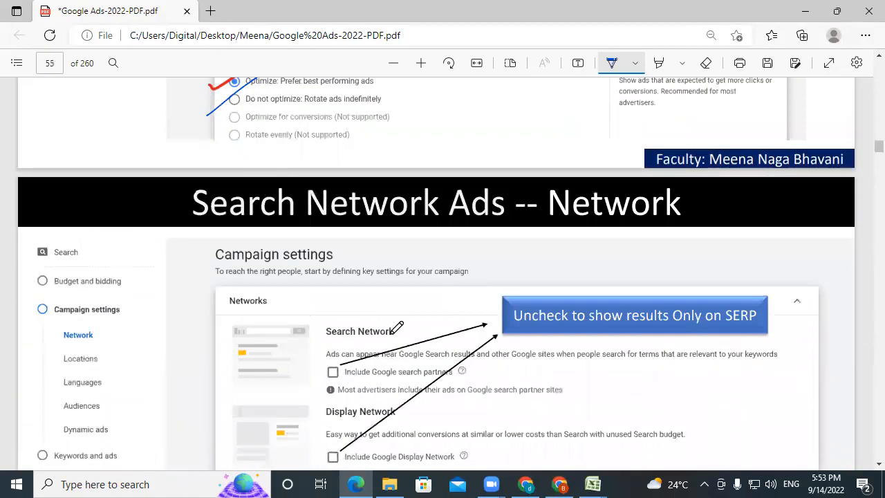
{"action": "left_click_drag", "start_coordinate": [379, 401], "coordinate": [430, 373]}
Mark the location choices at the end of the Network slide and the location options on the Location slide
{"action": "scroll", "coordinate": [460, 407], "scroll_direction": "down", "scroll_amount": 5}
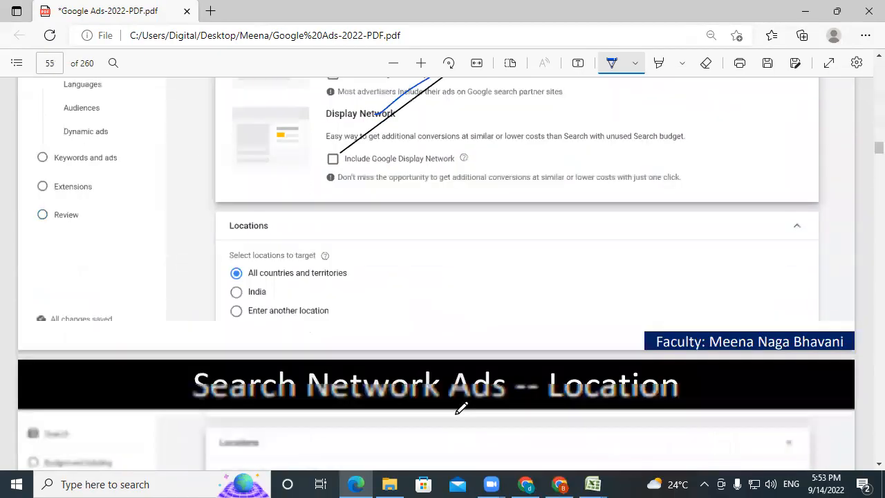
{"action": "left_click_drag", "start_coordinate": [213, 313], "coordinate": [320, 264]}
{"action": "scroll", "coordinate": [387, 345], "scroll_direction": "down", "scroll_amount": 3}
{"action": "left_click_drag", "start_coordinate": [464, 369], "coordinate": [525, 335]}
Mark the advanced target location slides with pen strokes, including the 20 km radius, the Target option and Pin mode
{"action": "scroll", "coordinate": [536, 338], "scroll_direction": "down", "scroll_amount": 1}
{"action": "scroll", "coordinate": [546, 355], "scroll_direction": "down", "scroll_amount": 5}
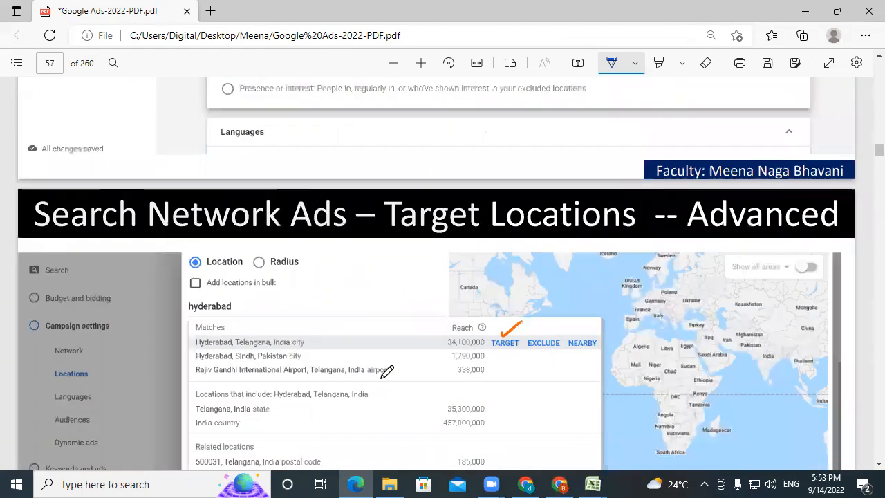
{"action": "left_click_drag", "start_coordinate": [283, 277], "coordinate": [332, 250]}
{"action": "scroll", "coordinate": [392, 347], "scroll_direction": "down", "scroll_amount": 5}
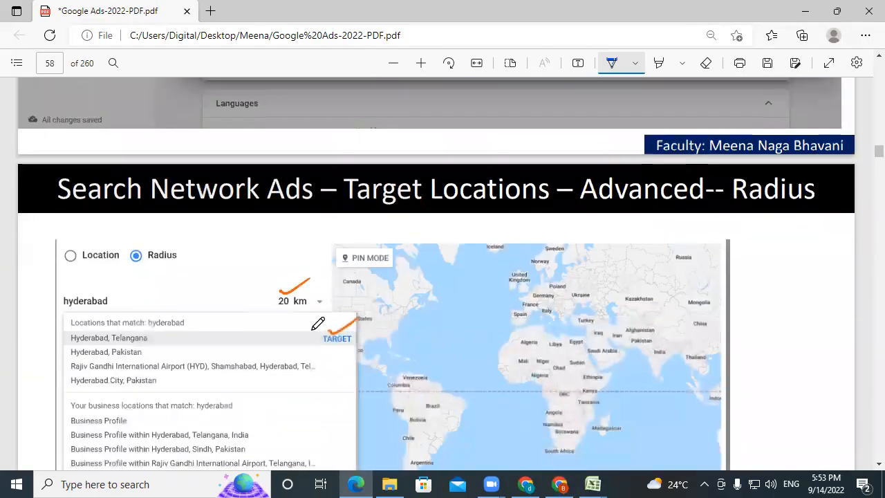
{"action": "left_click_drag", "start_coordinate": [285, 320], "coordinate": [339, 285]}
{"action": "left_click_drag", "start_coordinate": [339, 351], "coordinate": [371, 329]}
{"action": "left_click_drag", "start_coordinate": [376, 273], "coordinate": [425, 235]}
Underline the word "Exclude" in the title of the Exclude location slide on page 60
{"action": "scroll", "coordinate": [442, 322], "scroll_direction": "down", "scroll_amount": 5}
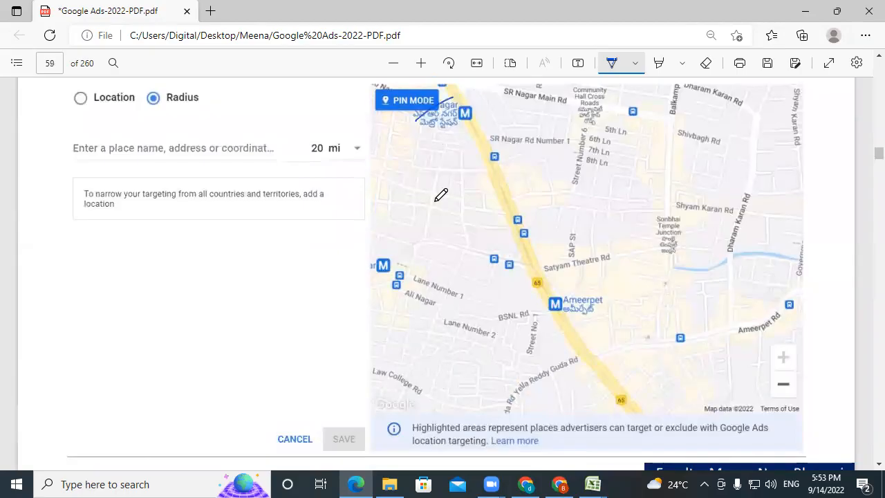
{"action": "scroll", "coordinate": [442, 194], "scroll_direction": "down", "scroll_amount": 5}
{"action": "left_click_drag", "start_coordinate": [546, 177], "coordinate": [608, 146]}
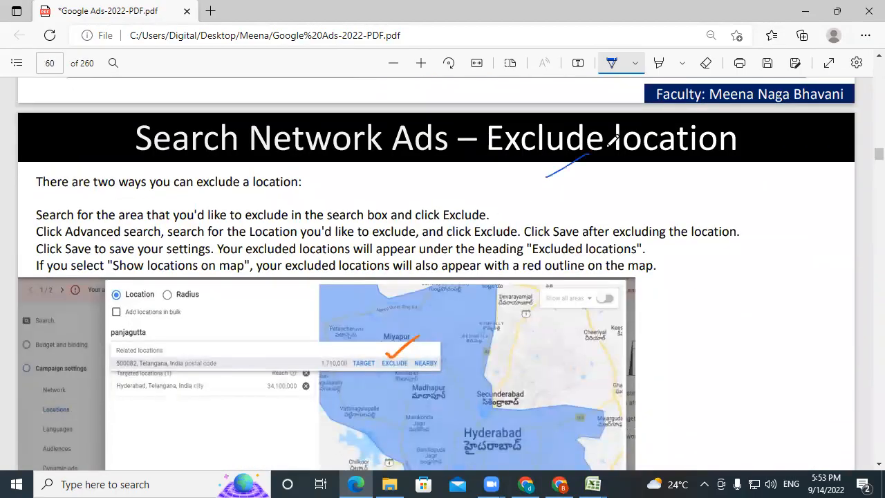
Go through the language, date and ad schedule slides, and mark the keyword entry box on the Ad Group Name slide
{"action": "scroll", "coordinate": [593, 289], "scroll_direction": "down", "scroll_amount": 6}
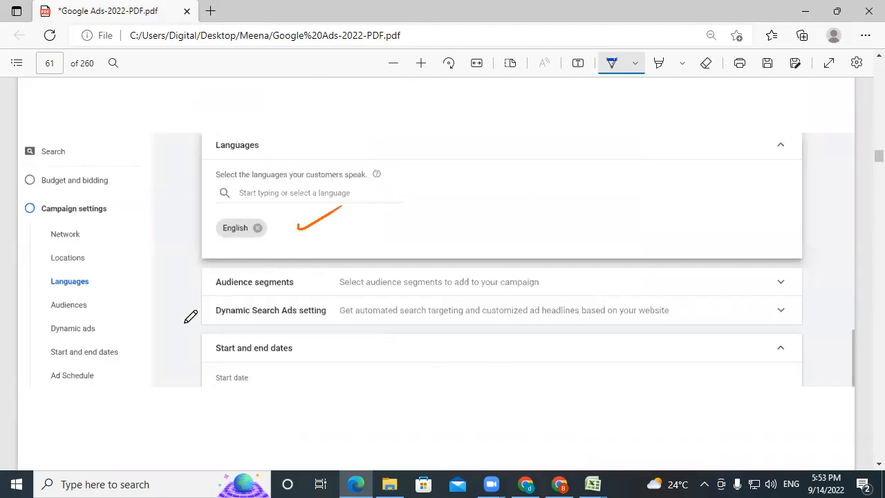
{"action": "scroll", "coordinate": [757, 377], "scroll_direction": "down", "scroll_amount": 5}
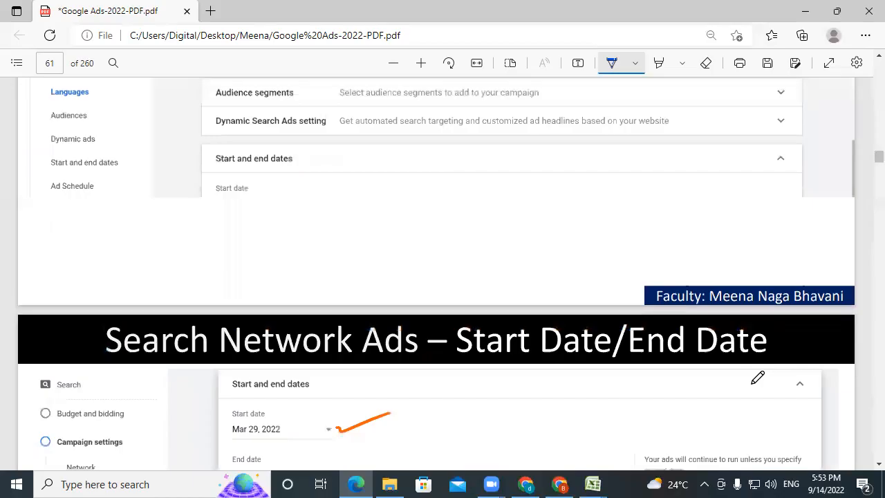
{"action": "scroll", "coordinate": [508, 281], "scroll_direction": "down", "scroll_amount": 10}
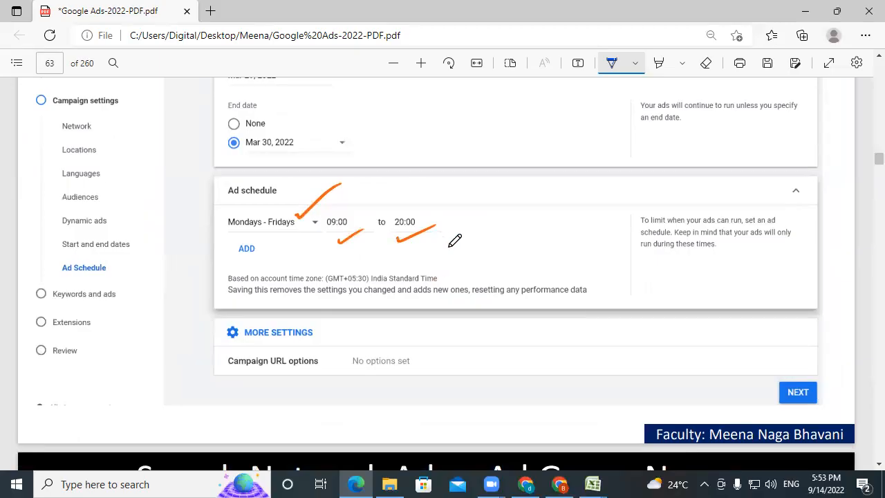
{"action": "scroll", "coordinate": [562, 235], "scroll_direction": "down", "scroll_amount": 5}
{"action": "scroll", "coordinate": [564, 236], "scroll_direction": "down", "scroll_amount": 1}
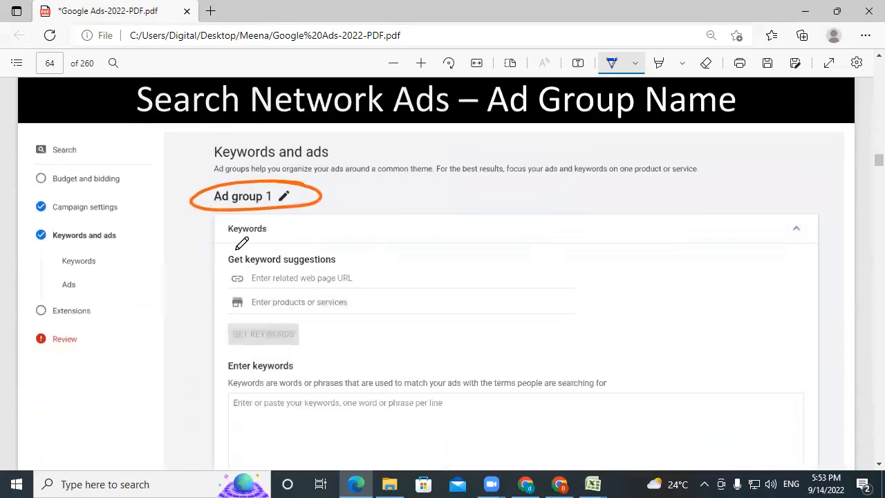
{"action": "scroll", "coordinate": [504, 263], "scroll_direction": "down", "scroll_amount": 3}
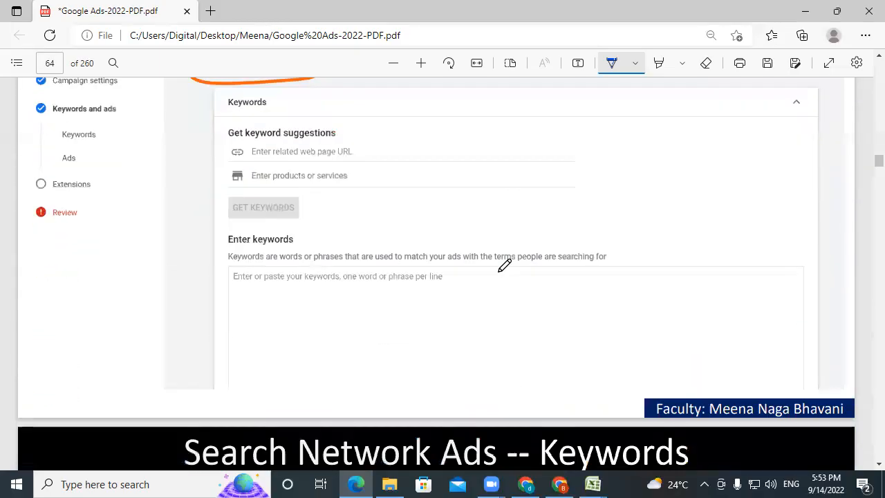
{"action": "left_click_drag", "start_coordinate": [270, 260], "coordinate": [339, 216]}
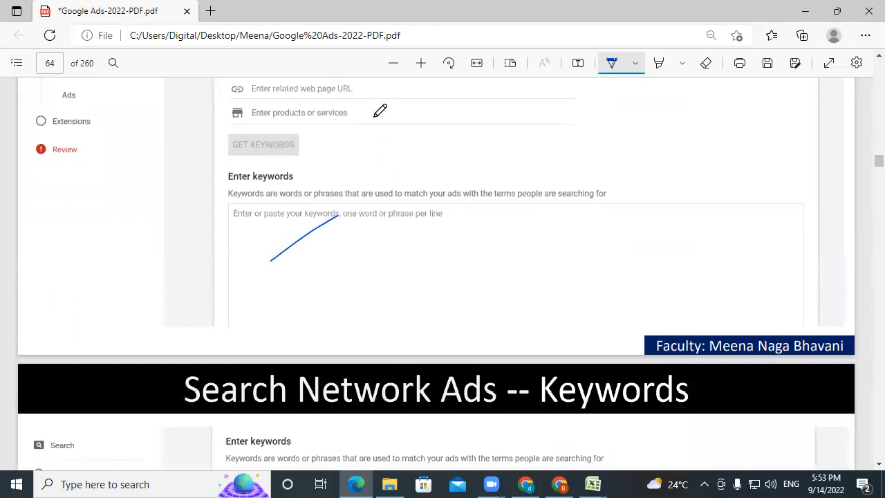
Review the Keywords slide and the Ad slide's URL, headline and description fields, and go on to the Extensions section
{"action": "scroll", "coordinate": [450, 340], "scroll_direction": "down", "scroll_amount": 5}
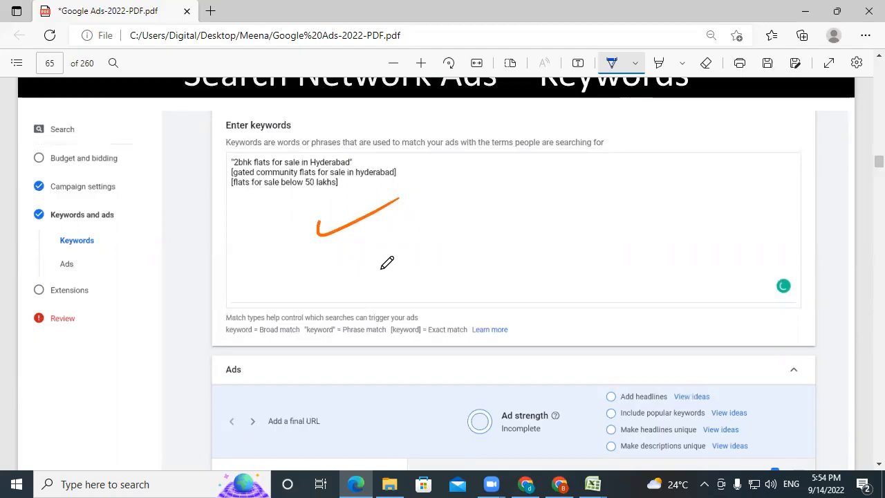
{"action": "scroll", "coordinate": [387, 262], "scroll_direction": "down", "scroll_amount": 10}
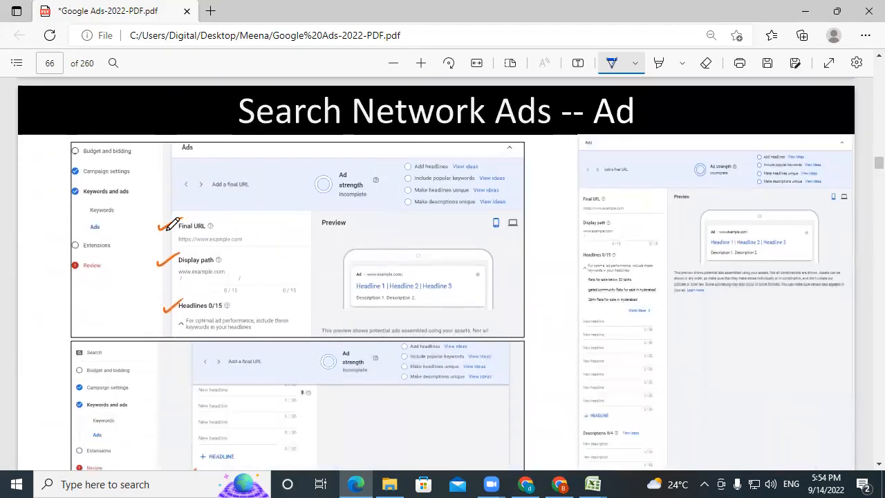
{"action": "scroll", "coordinate": [199, 297], "scroll_direction": "down", "scroll_amount": 2}
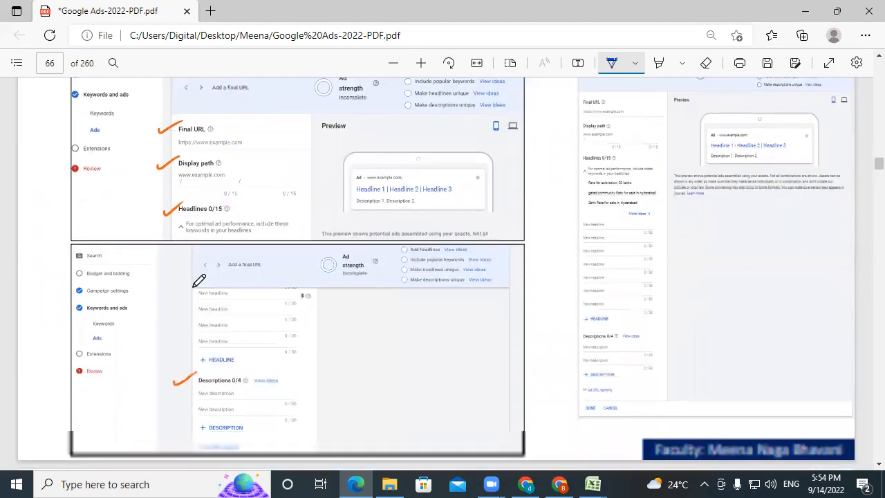
{"action": "scroll", "coordinate": [391, 306], "scroll_direction": "down", "scroll_amount": 4}
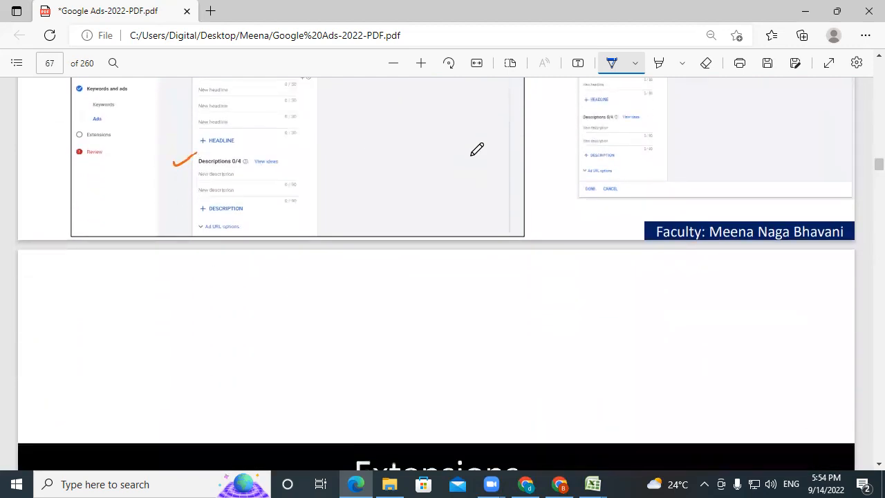
{"action": "scroll", "coordinate": [477, 149], "scroll_direction": "down", "scroll_amount": 3}
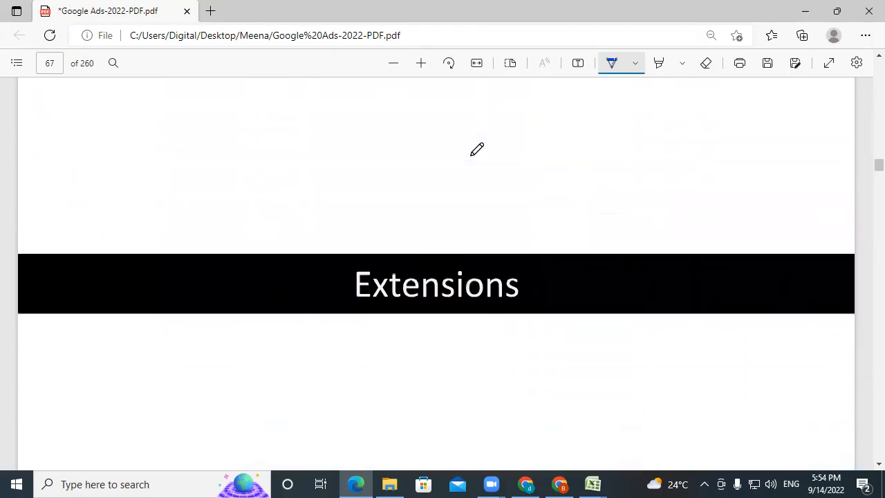